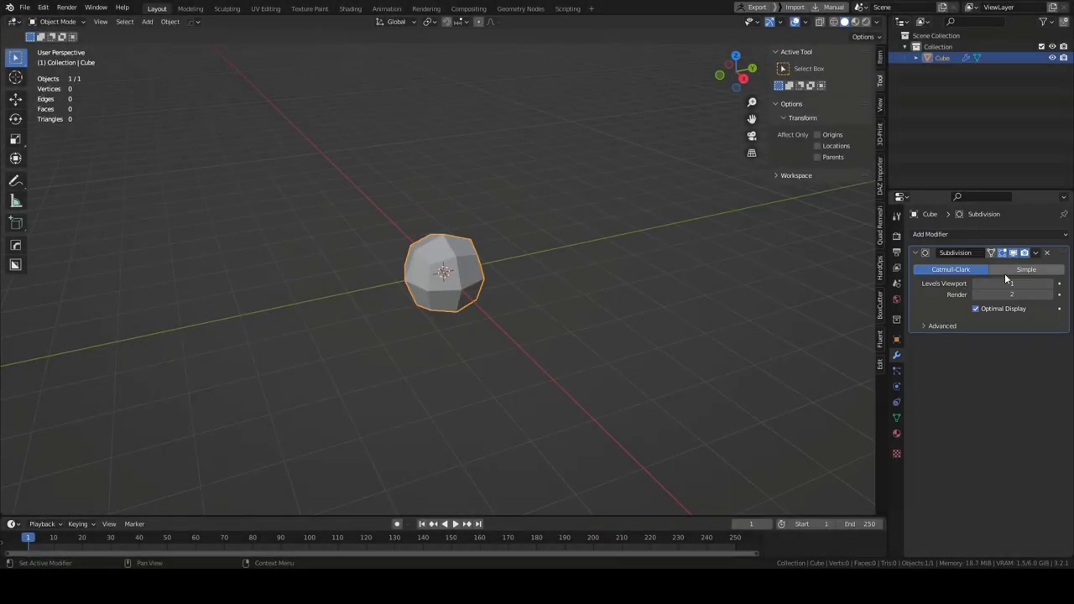
Step: In Sculpt Mode, grab the subdivided cube into a head with a neck and forward jaw
{"action": "left_click", "coordinate": [61, 58]}
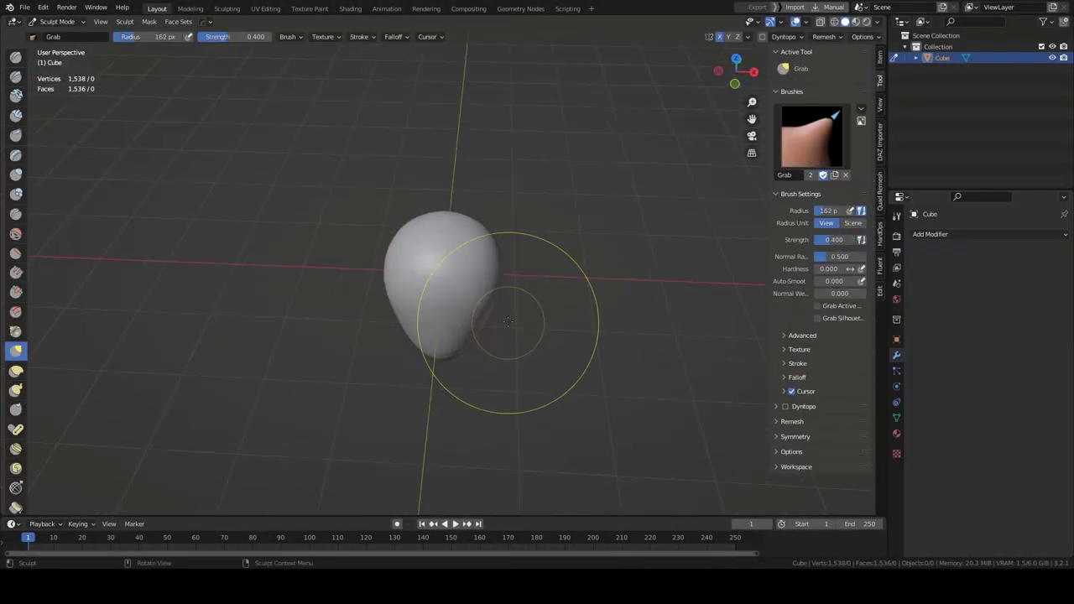
{"action": "mouse_move", "coordinate": [489, 314]}
{"action": "middle_mouse_down"}
{"action": "mouse_move", "coordinate": [422, 370]}
{"action": "mouse_move", "coordinate": [377, 364]}
{"action": "mouse_move", "coordinate": [430, 328]}
{"action": "mouse_move", "coordinate": [476, 375]}
{"action": "middle_mouse_up"}
{"action": "scroll", "coordinate": [360, 456], "scroll_direction": "up", "scroll_amount": 4}
{"action": "scroll", "coordinate": [383, 347], "scroll_direction": "down", "scroll_amount": 4}
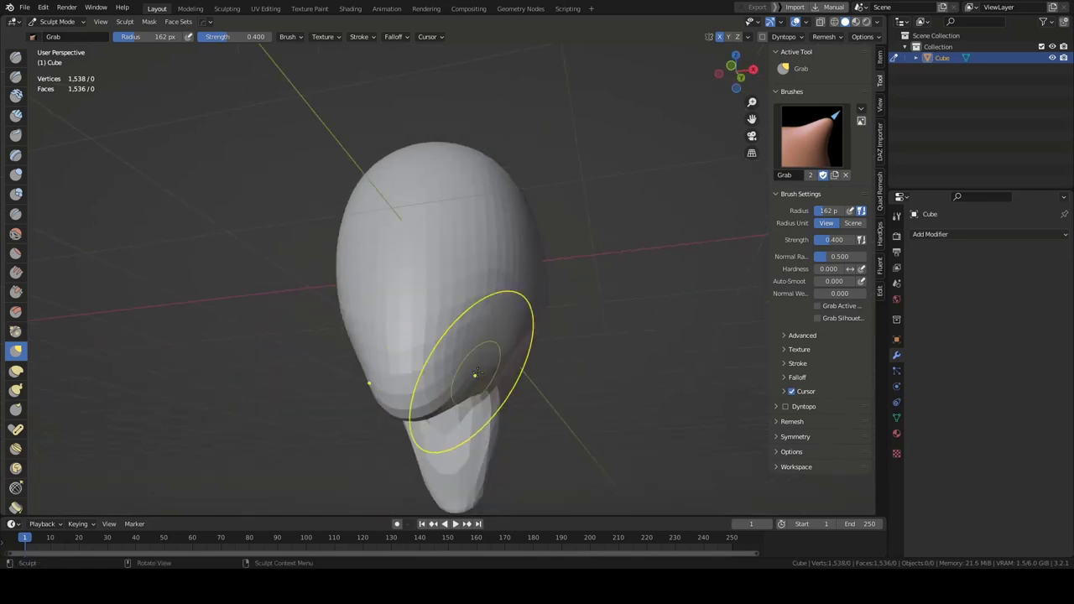
{"action": "middle_click_drag", "start_coordinate": [460, 339], "coordinate": [436, 378]}
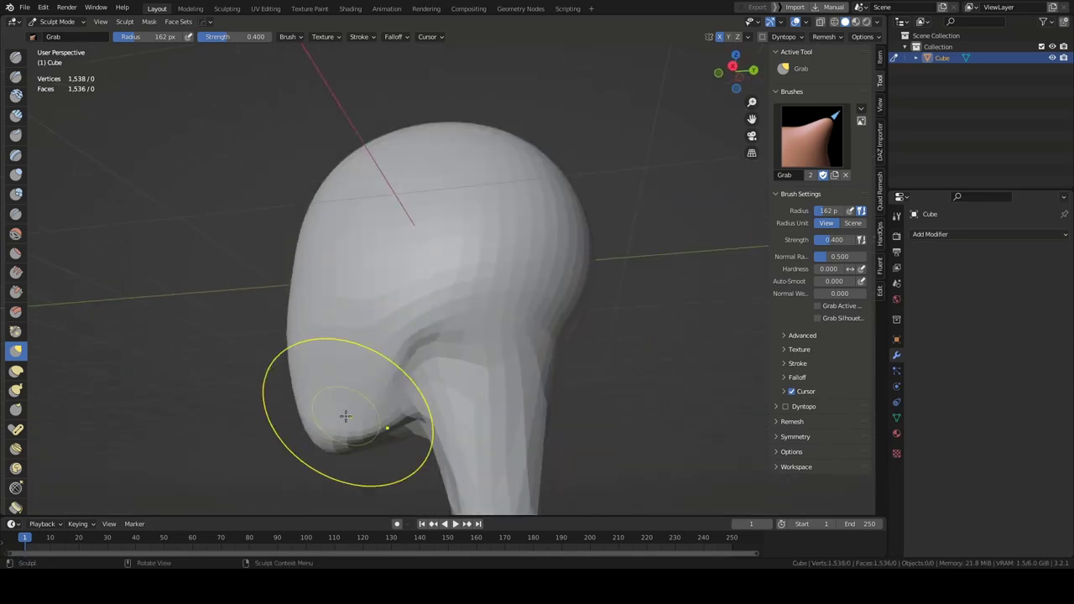
Step: Pull the nose out from the face with Grab, checking the side profile
{"action": "mouse_move", "coordinate": [526, 336]}
{"action": "middle_mouse_down"}
{"action": "mouse_move", "coordinate": [364, 294]}
{"action": "mouse_move", "coordinate": [383, 431]}
{"action": "mouse_move", "coordinate": [397, 196]}
{"action": "middle_mouse_up"}
{"action": "mouse_move", "coordinate": [501, 329]}
{"action": "middle_mouse_down"}
{"action": "mouse_move", "coordinate": [372, 355]}
{"action": "mouse_move", "coordinate": [509, 307]}
{"action": "mouse_move", "coordinate": [360, 305]}
{"action": "mouse_move", "coordinate": [251, 252]}
{"action": "middle_mouse_up"}
{"action": "left_click_drag", "start_coordinate": [29, 220], "coordinate": [42, 220]}
{"action": "middle_click_drag", "start_coordinate": [355, 255], "coordinate": [457, 235]}
{"action": "scroll", "coordinate": [458, 234], "scroll_direction": "down", "scroll_amount": 3}
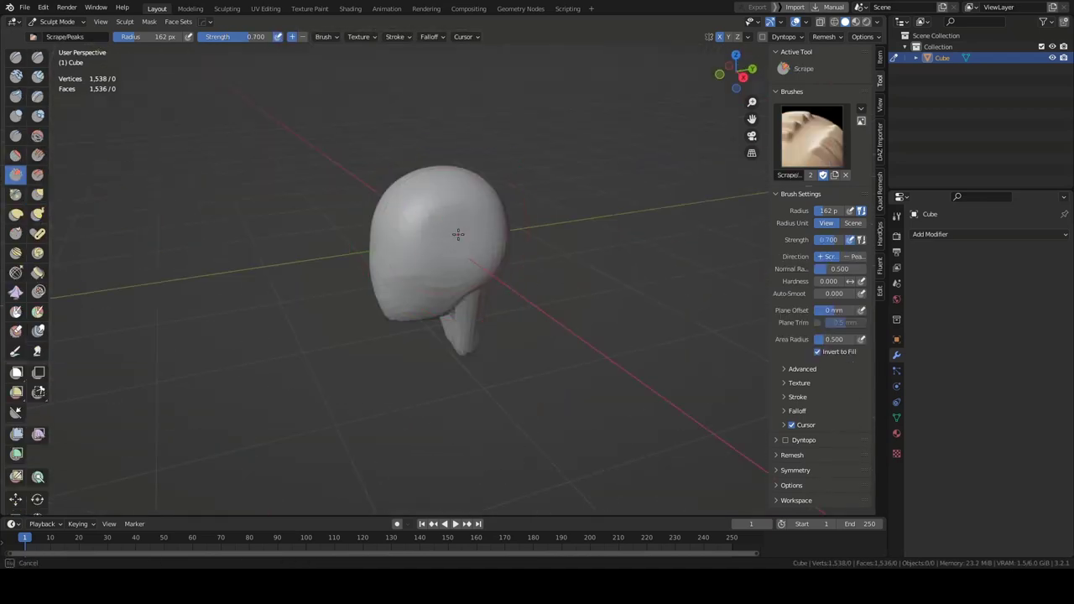
{"action": "scroll", "coordinate": [421, 333], "scroll_direction": "up", "scroll_amount": 4}
{"action": "key", "text": "g"}
{"action": "mouse_move", "coordinate": [386, 278]}
{"action": "middle_mouse_down"}
{"action": "mouse_move", "coordinate": [470, 251]}
{"action": "mouse_move", "coordinate": [527, 173]}
{"action": "mouse_move", "coordinate": [210, 277]}
{"action": "mouse_move", "coordinate": [348, 276]}
{"action": "mouse_move", "coordinate": [324, 179]}
{"action": "mouse_move", "coordinate": [306, 219]}
{"action": "middle_mouse_up"}
{"action": "scroll", "coordinate": [210, 277], "scroll_direction": "down", "scroll_amount": 2}
{"action": "scroll", "coordinate": [324, 180], "scroll_direction": "up", "scroll_amount": 2}
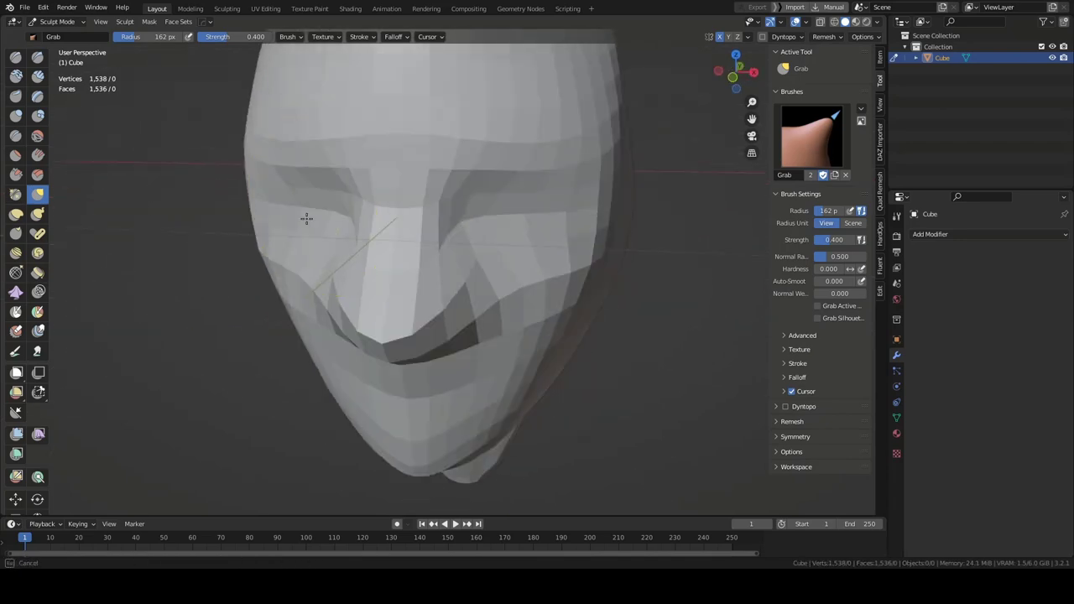
{"action": "mouse_move", "coordinate": [467, 195]}
{"action": "middle_mouse_down"}
{"action": "mouse_move", "coordinate": [372, 210]}
{"action": "mouse_move", "coordinate": [504, 182]}
{"action": "mouse_move", "coordinate": [463, 174]}
{"action": "middle_mouse_up"}
{"action": "scroll", "coordinate": [372, 211], "scroll_direction": "down", "scroll_amount": 2}
{"action": "scroll", "coordinate": [437, 202], "scroll_direction": "up", "scroll_amount": 2}
Step: Voxel-remesh the head into a dense, even mesh
{"action": "left_click", "coordinate": [826, 144]}
{"action": "scroll", "coordinate": [464, 174], "scroll_direction": "down", "scroll_amount": 1}
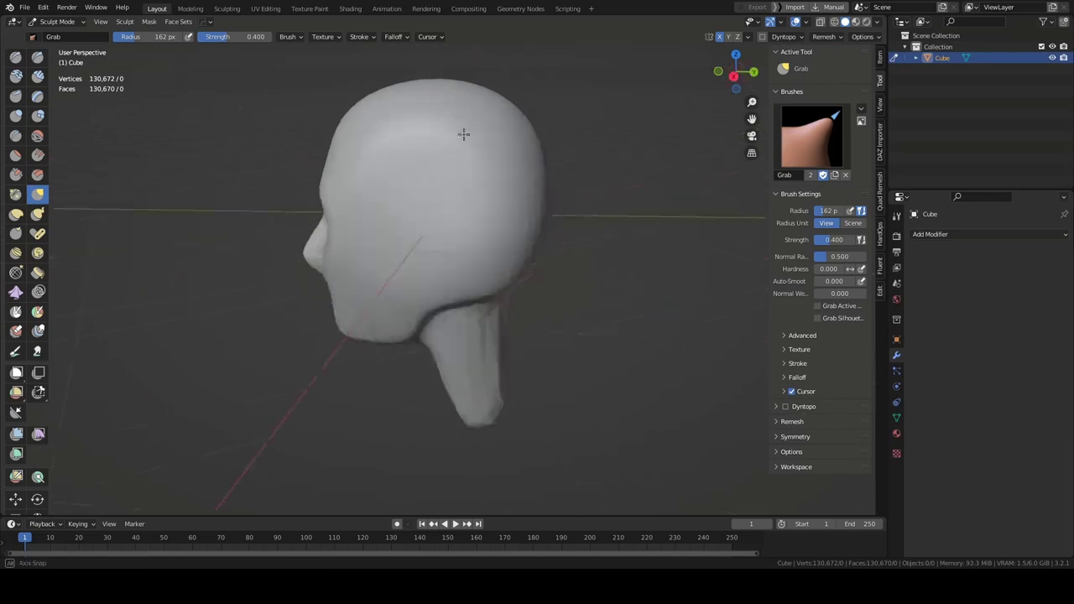
{"action": "scroll", "coordinate": [545, 247], "scroll_direction": "up", "scroll_amount": 4}
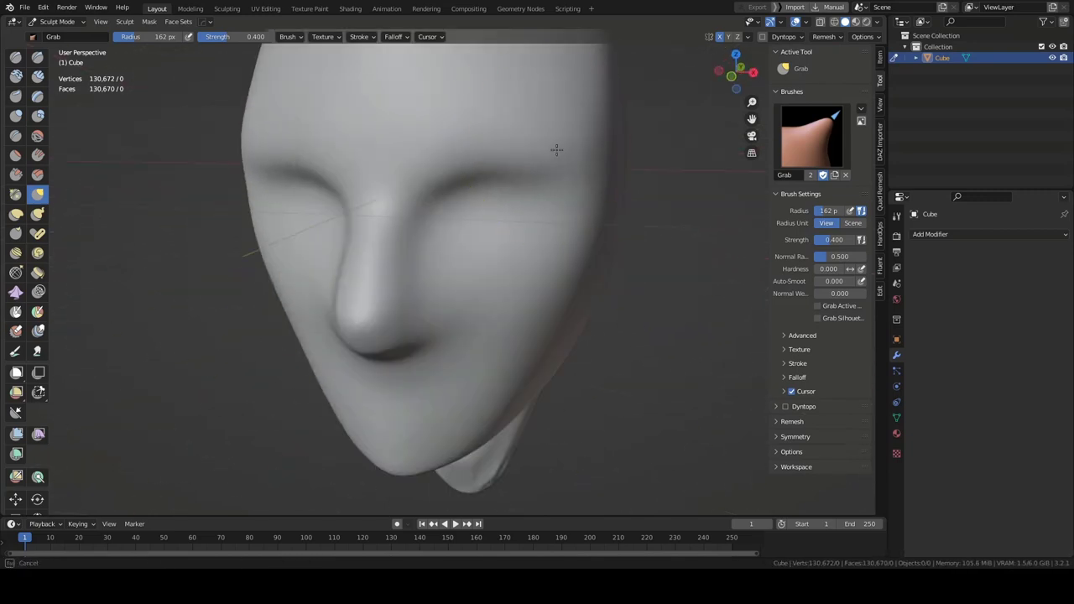
{"action": "middle_click_drag", "start_coordinate": [557, 148], "coordinate": [591, 231]}
{"action": "mouse_move", "coordinate": [686, 170]}
{"action": "middle_mouse_down"}
{"action": "mouse_move", "coordinate": [412, 144]}
{"action": "mouse_move", "coordinate": [535, 186]}
{"action": "mouse_move", "coordinate": [382, 217]}
{"action": "middle_mouse_up"}
{"action": "scroll", "coordinate": [412, 143], "scroll_direction": "down", "scroll_amount": 4}
{"action": "scroll", "coordinate": [490, 178], "scroll_direction": "up", "scroll_amount": 2}
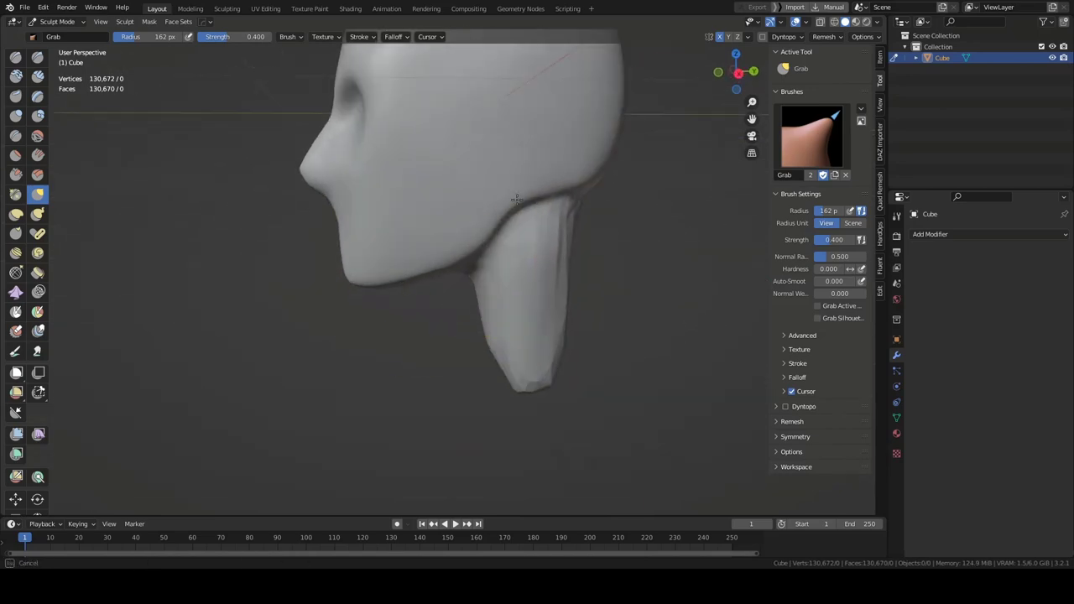
{"action": "middle_click_drag", "start_coordinate": [489, 178], "coordinate": [454, 336]}
{"action": "scroll", "coordinate": [444, 356], "scroll_direction": "down", "scroll_amount": 2}
{"action": "scroll", "coordinate": [444, 356], "scroll_direction": "up", "scroll_amount": 4}
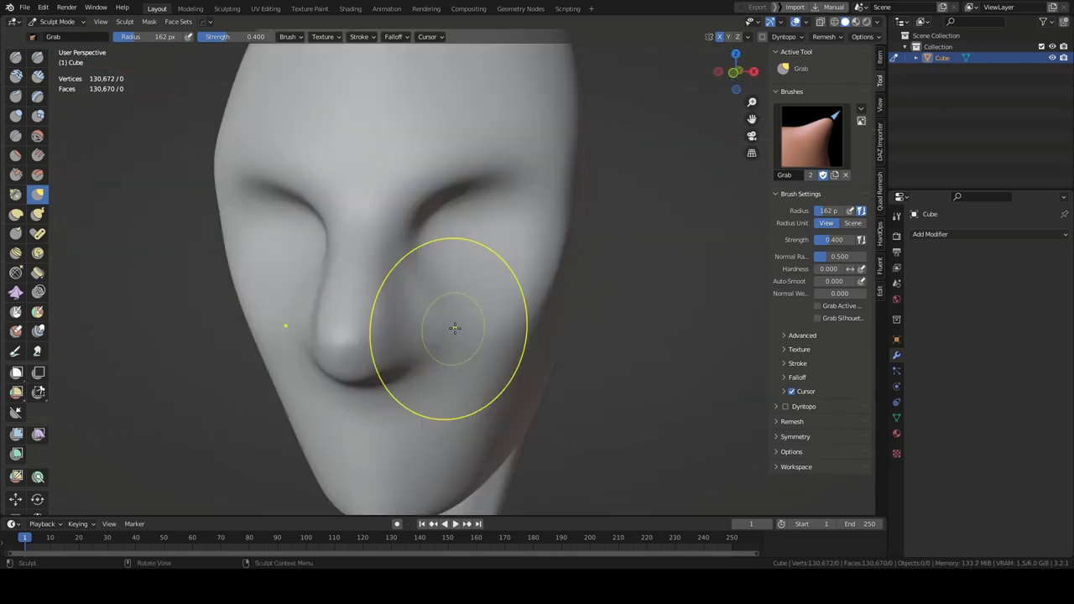
{"action": "scroll", "coordinate": [435, 434], "scroll_direction": "down", "scroll_amount": 3}
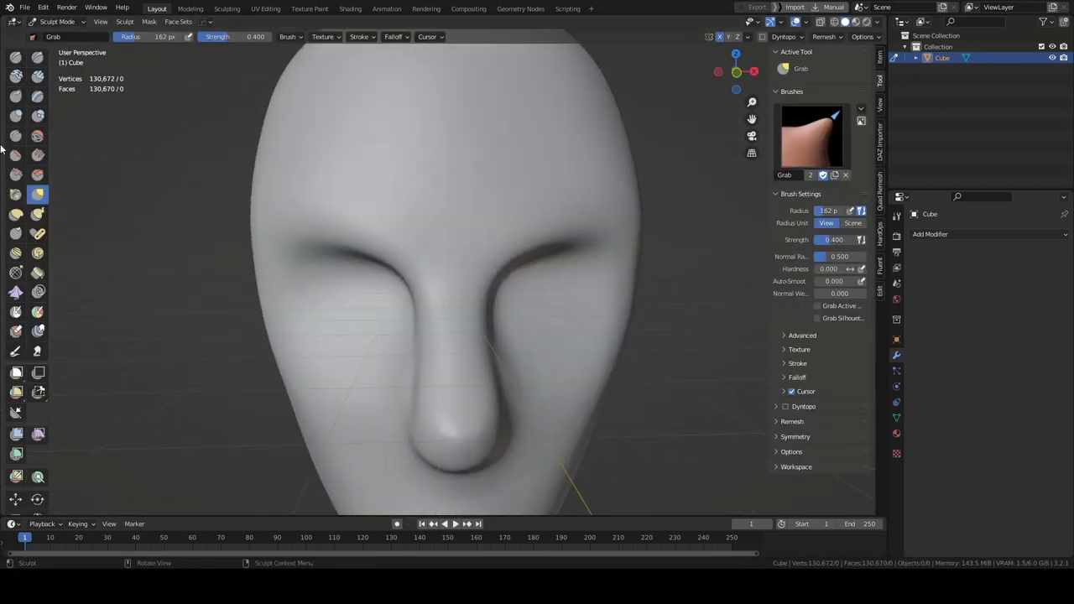
Step: Flatten the jaw and chin planes with the Scrape brush
{"action": "left_click", "coordinate": [15, 174]}
{"action": "mouse_move", "coordinate": [352, 252]}
{"action": "middle_mouse_down"}
{"action": "mouse_move", "coordinate": [305, 290]}
{"action": "mouse_move", "coordinate": [326, 257]}
{"action": "mouse_move", "coordinate": [357, 347]}
{"action": "mouse_move", "coordinate": [314, 199]}
{"action": "mouse_move", "coordinate": [371, 345]}
{"action": "middle_mouse_up"}
{"action": "scroll", "coordinate": [371, 345], "scroll_direction": "up", "scroll_amount": 3}
{"action": "scroll", "coordinate": [380, 298], "scroll_direction": "down", "scroll_amount": 5}
{"action": "middle_click_drag", "start_coordinate": [380, 298], "coordinate": [330, 245]}
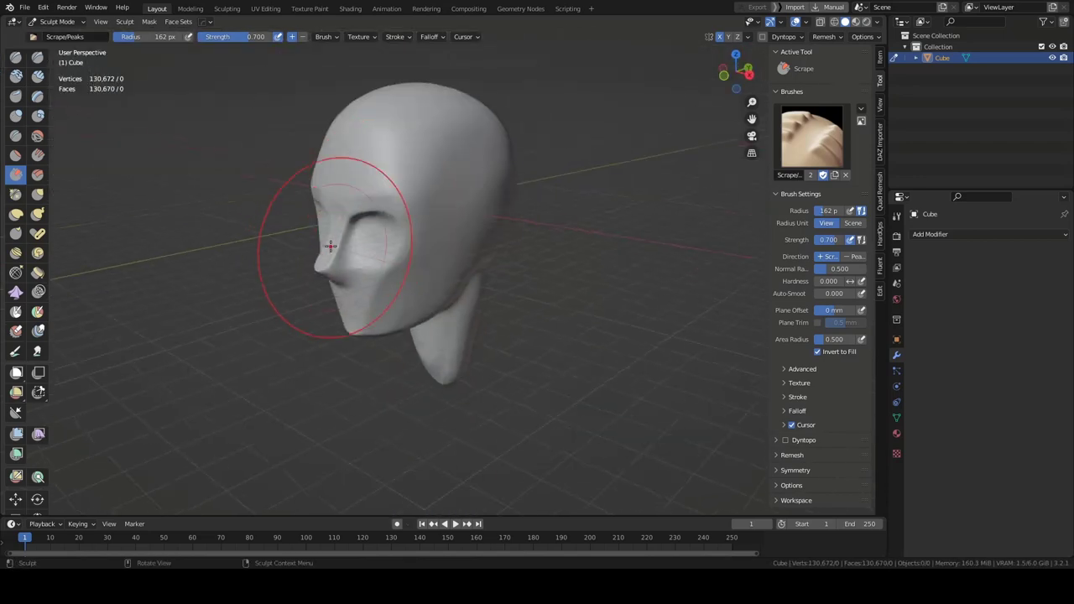
{"action": "mouse_move", "coordinate": [433, 203]}
{"action": "middle_mouse_down"}
{"action": "mouse_move", "coordinate": [372, 288]}
{"action": "mouse_move", "coordinate": [439, 264]}
{"action": "mouse_move", "coordinate": [378, 252]}
{"action": "mouse_move", "coordinate": [379, 293]}
{"action": "mouse_move", "coordinate": [288, 120]}
{"action": "middle_mouse_up"}
{"action": "scroll", "coordinate": [378, 252], "scroll_direction": "up", "scroll_amount": 3}
Step: Scrape-refine the nostrils and pull an ear out from the side of the head
{"action": "left_click", "coordinate": [16, 173]}
{"action": "scroll", "coordinate": [273, 245], "scroll_direction": "down", "scroll_amount": 3}
{"action": "middle_click_drag", "start_coordinate": [272, 245], "coordinate": [415, 193]}
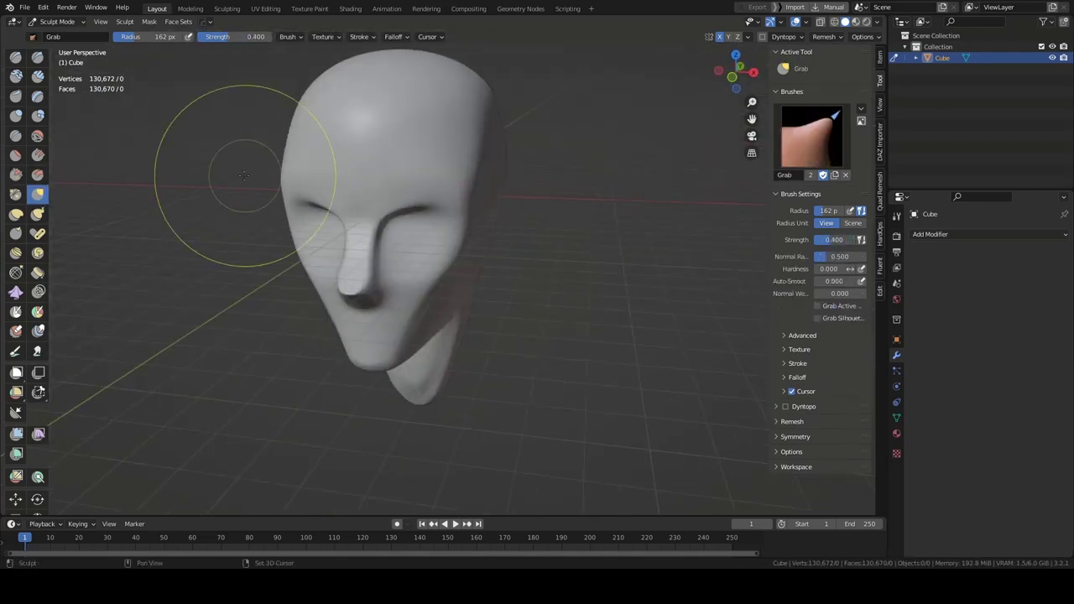
{"action": "scroll", "coordinate": [244, 175], "scroll_direction": "up", "scroll_amount": 3}
{"action": "mouse_move", "coordinate": [244, 176]}
{"action": "middle_mouse_down"}
{"action": "mouse_move", "coordinate": [230, 271]}
{"action": "mouse_move", "coordinate": [437, 258]}
{"action": "middle_mouse_up"}
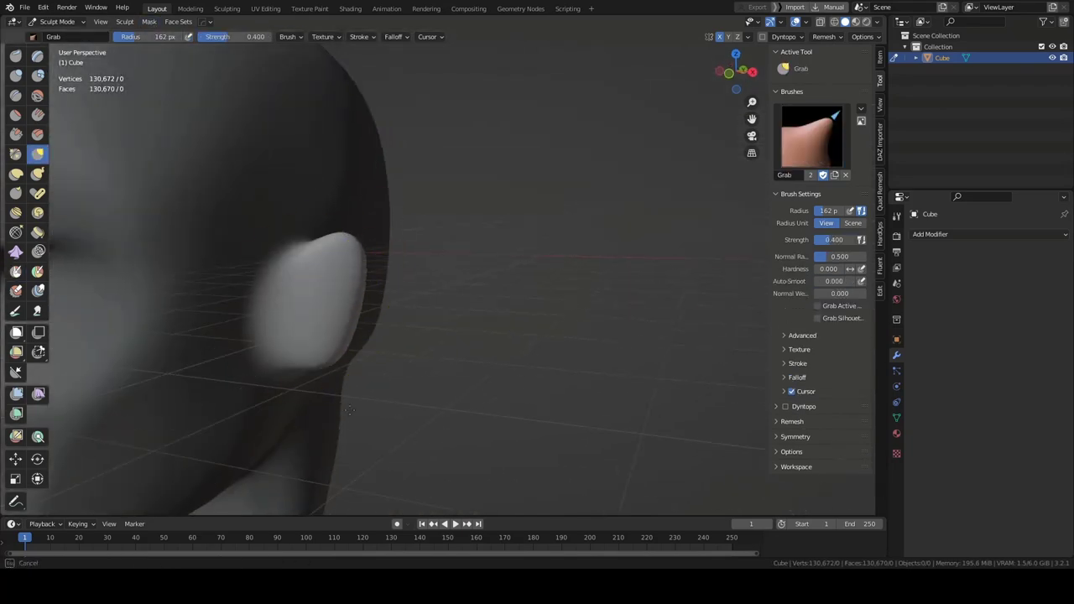
Step: Crease the folds of the ear
{"action": "mouse_move", "coordinate": [350, 410]}
{"action": "middle_mouse_down"}
{"action": "mouse_move", "coordinate": [549, 312]}
{"action": "mouse_move", "coordinate": [447, 342]}
{"action": "mouse_move", "coordinate": [463, 314]}
{"action": "mouse_move", "coordinate": [414, 305]}
{"action": "mouse_move", "coordinate": [427, 319]}
{"action": "mouse_move", "coordinate": [225, 336]}
{"action": "mouse_move", "coordinate": [353, 319]}
{"action": "mouse_move", "coordinate": [252, 302]}
{"action": "mouse_move", "coordinate": [318, 286]}
{"action": "mouse_move", "coordinate": [35, 62]}
{"action": "middle_mouse_up"}
{"action": "scroll", "coordinate": [548, 311], "scroll_direction": "down", "scroll_amount": 2}
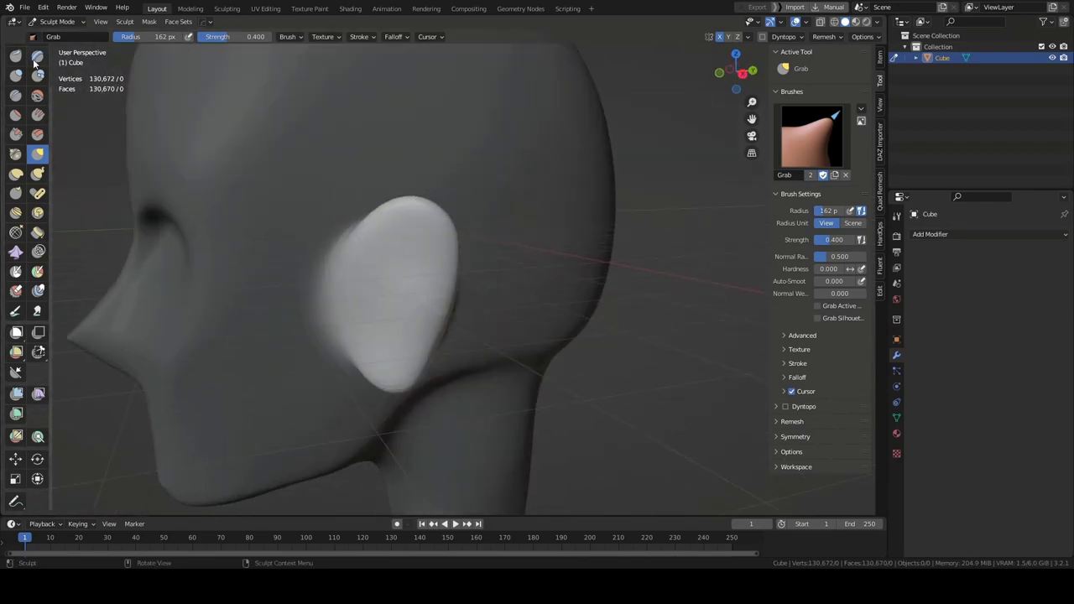
{"action": "left_click", "coordinate": [15, 95]}
{"action": "scroll", "coordinate": [339, 252], "scroll_direction": "up", "scroll_amount": 4}
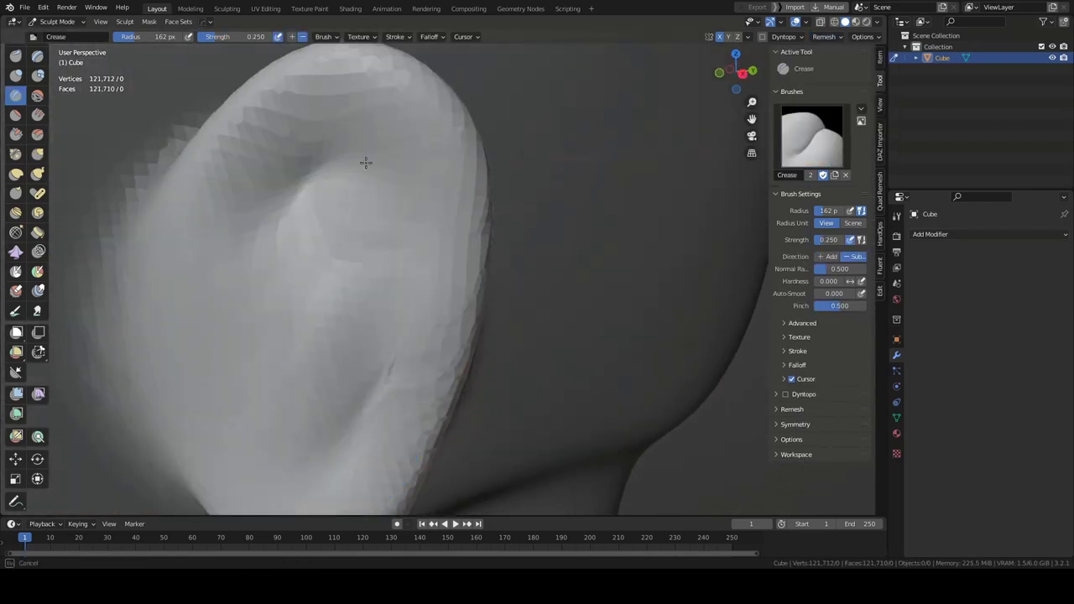
{"action": "scroll", "coordinate": [357, 339], "scroll_direction": "down", "scroll_amount": 5}
Step: Grab-shape the ear from a side view
{"action": "key", "text": "g"}
{"action": "mouse_move", "coordinate": [356, 339]}
{"action": "middle_mouse_down"}
{"action": "mouse_move", "coordinate": [431, 282]}
{"action": "mouse_move", "coordinate": [475, 311]}
{"action": "mouse_move", "coordinate": [487, 300]}
{"action": "middle_mouse_up"}
{"action": "scroll", "coordinate": [440, 322], "scroll_direction": "up", "scroll_amount": 3}
{"action": "scroll", "coordinate": [430, 316], "scroll_direction": "down", "scroll_amount": 5}
{"action": "scroll", "coordinate": [487, 299], "scroll_direction": "up", "scroll_amount": 4}
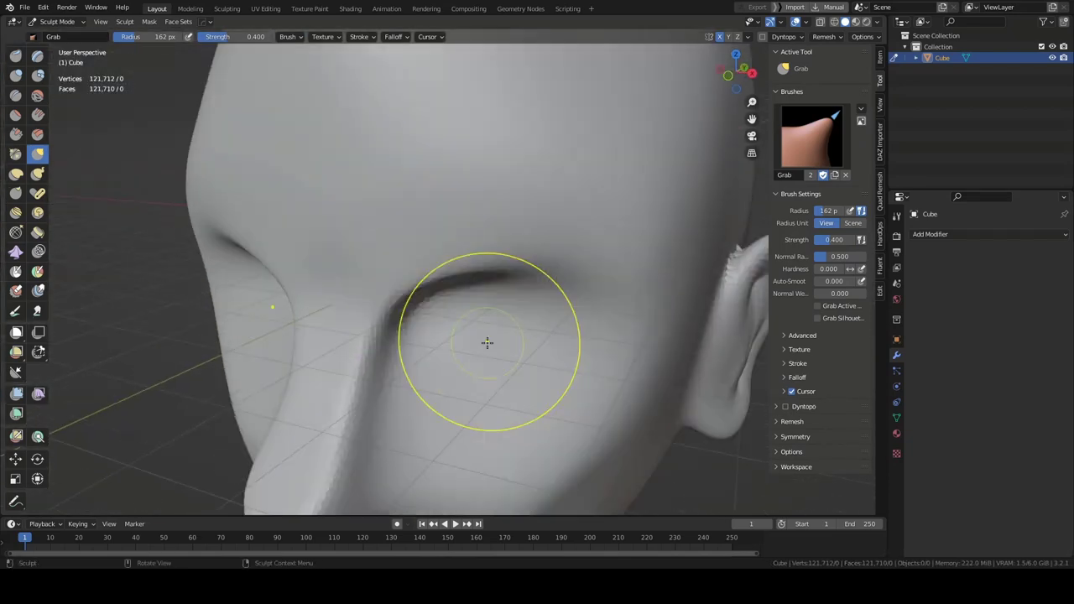
Step: Shape the brows and eye sockets with Grab, then deepen them with Crease
{"action": "mouse_move", "coordinate": [487, 343]}
{"action": "middle_mouse_down"}
{"action": "mouse_move", "coordinate": [666, 169]}
{"action": "mouse_move", "coordinate": [348, 319]}
{"action": "mouse_move", "coordinate": [640, 276]}
{"action": "middle_mouse_up"}
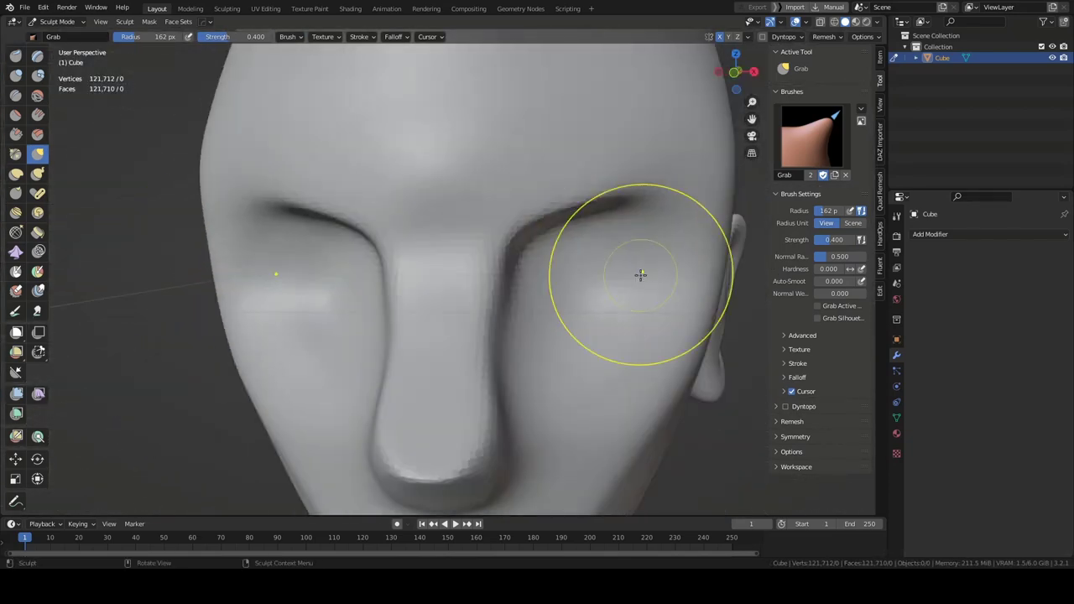
{"action": "mouse_move", "coordinate": [542, 307]}
{"action": "middle_mouse_down"}
{"action": "mouse_move", "coordinate": [551, 233]}
{"action": "mouse_move", "coordinate": [492, 268]}
{"action": "middle_mouse_up"}
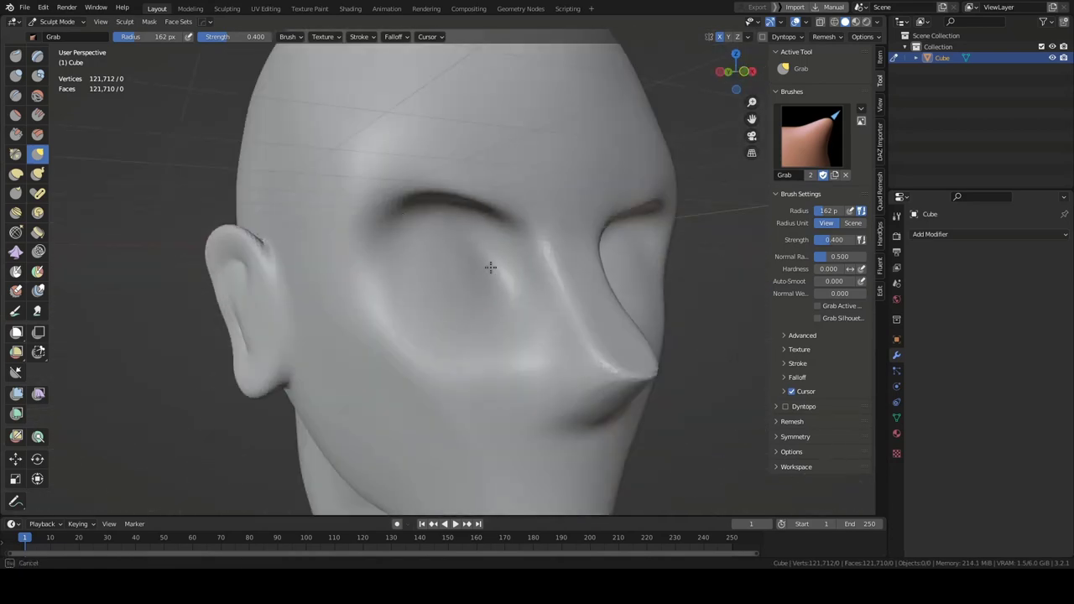
{"action": "scroll", "coordinate": [454, 304], "scroll_direction": "down", "scroll_amount": 5}
{"action": "scroll", "coordinate": [476, 334], "scroll_direction": "up", "scroll_amount": 4}
{"action": "mouse_move", "coordinate": [477, 334]}
{"action": "middle_mouse_down"}
{"action": "mouse_move", "coordinate": [538, 277]}
{"action": "mouse_move", "coordinate": [637, 252]}
{"action": "middle_mouse_up"}
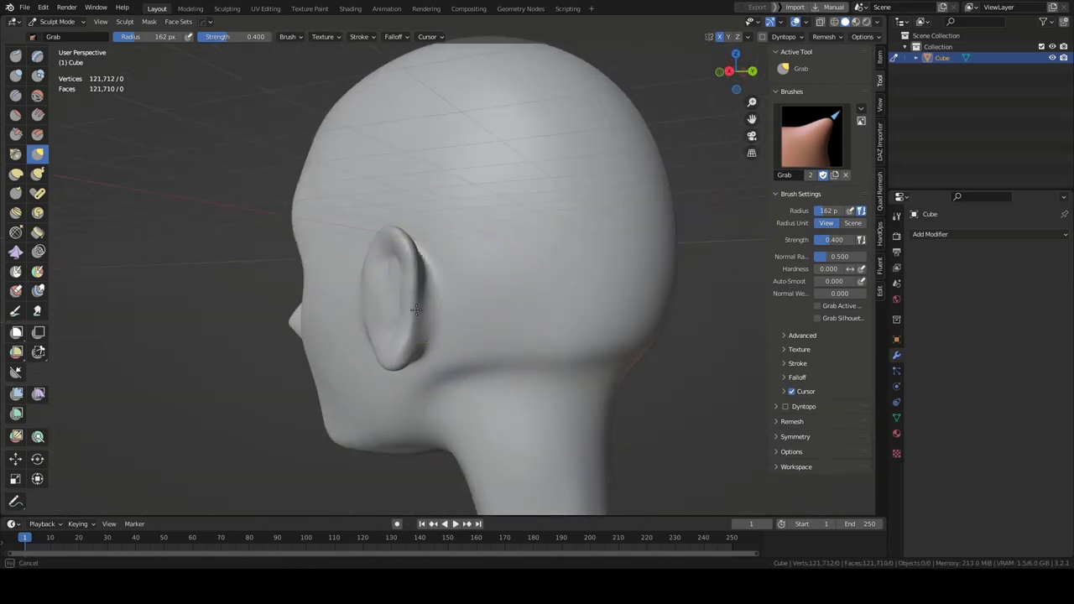
{"action": "scroll", "coordinate": [696, 227], "scroll_direction": "up", "scroll_amount": 3}
{"action": "middle_click_drag", "start_coordinate": [695, 227], "coordinate": [437, 251]}
{"action": "left_click", "coordinate": [15, 94]}
{"action": "scroll", "coordinate": [297, 176], "scroll_direction": "up", "scroll_amount": 3}
{"action": "scroll", "coordinate": [498, 241], "scroll_direction": "down", "scroll_amount": 5}
Step: Add a UV Sphere beside the head and duplicate it
{"action": "key", "text": "ctrl+Tab"}
{"action": "left_click", "coordinate": [146, 21]}
{"action": "left_click", "coordinate": [276, 89]}
{"action": "left_click_drag", "start_coordinate": [423, 250], "coordinate": [232, 271]}
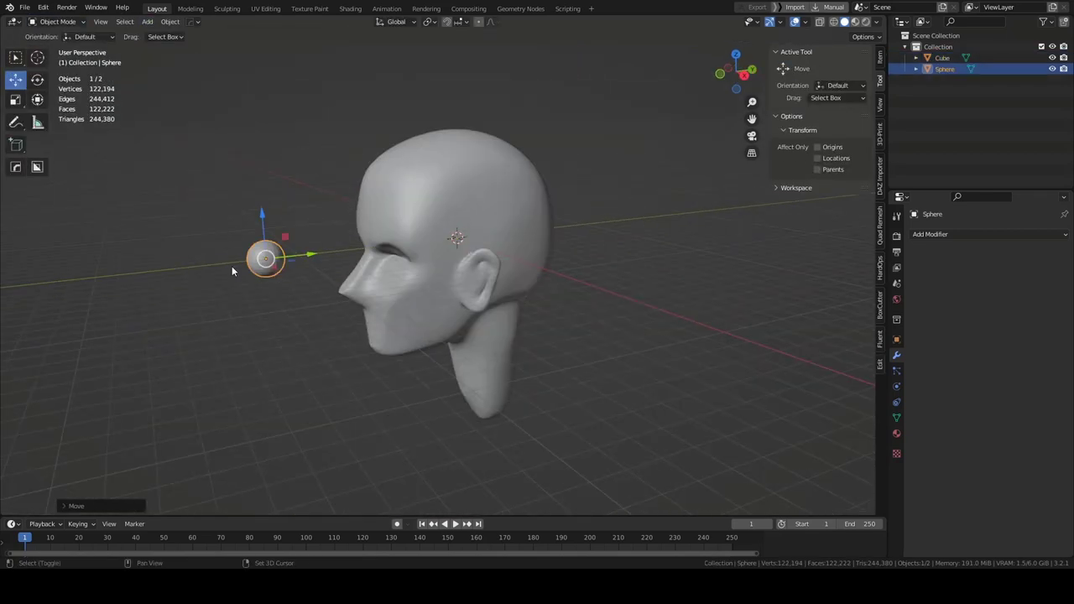
{"action": "key", "text": "shift+d"}
Step: Separate half of the duplicate sphere into its own eyelid shell object
{"action": "key", "text": "KP_3"}
{"action": "key", "text": "Tab"}
{"action": "scroll", "coordinate": [361, 235], "scroll_direction": "up", "scroll_amount": 4}
{"action": "left_click_drag", "start_coordinate": [341, 210], "coordinate": [523, 307]}
{"action": "key", "text": "p"}
{"action": "left_click", "coordinate": [523, 307]}
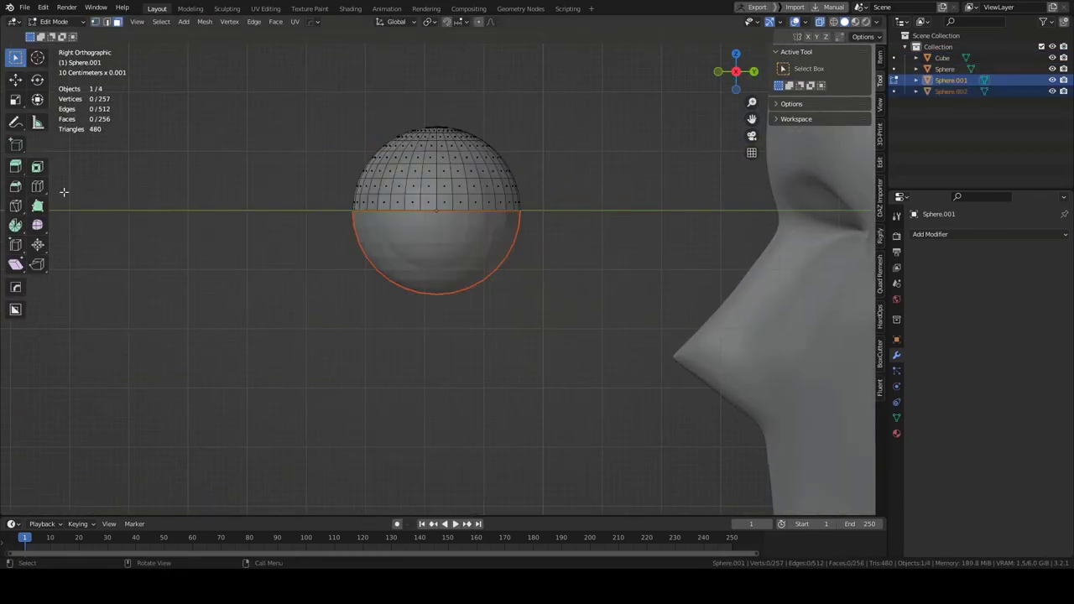
{"action": "middle_click_drag", "start_coordinate": [63, 193], "coordinate": [435, 255]}
{"action": "scroll", "coordinate": [436, 255], "scroll_direction": "up", "scroll_amount": 2}
Step: Rotate and move the eyeball sphere into the eye socket
{"action": "left_click", "coordinate": [57, 21]}
{"action": "left_click", "coordinate": [50, 34]}
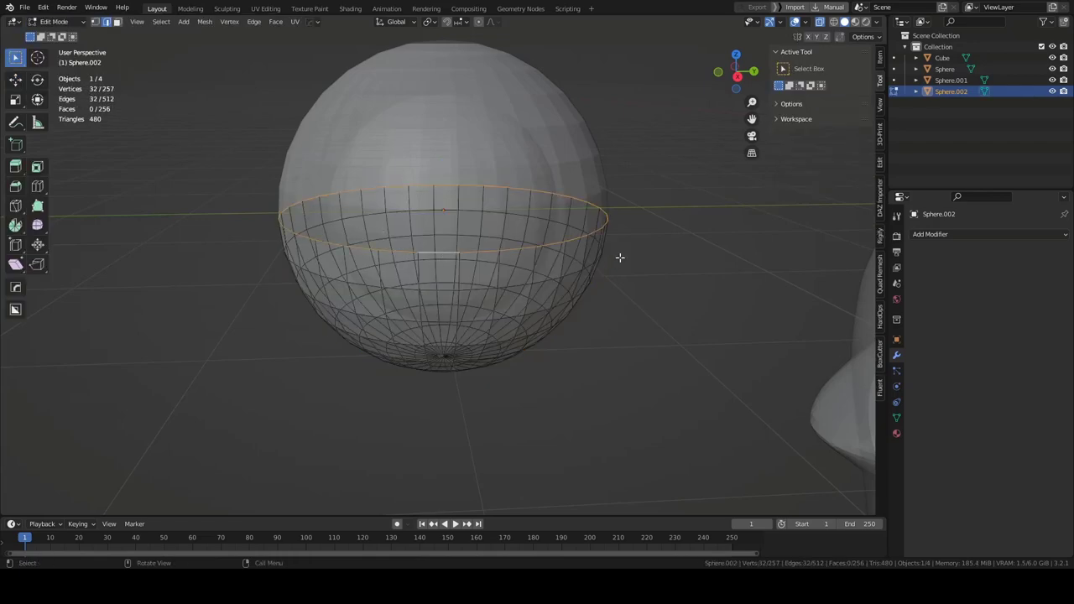
{"action": "scroll", "coordinate": [476, 222], "scroll_direction": "down", "scroll_amount": 3}
{"action": "mouse_move", "coordinate": [480, 237]}
{"action": "middle_mouse_down"}
{"action": "mouse_move", "coordinate": [633, 261]}
{"action": "mouse_move", "coordinate": [686, 191]}
{"action": "mouse_move", "coordinate": [15, 78]}
{"action": "middle_mouse_up"}
{"action": "left_click", "coordinate": [599, 268]}
{"action": "mouse_move", "coordinate": [599, 268]}
{"action": "middle_mouse_down"}
{"action": "mouse_move", "coordinate": [595, 223]}
{"action": "mouse_move", "coordinate": [539, 183]}
{"action": "middle_mouse_up"}
{"action": "scroll", "coordinate": [595, 224], "scroll_direction": "up", "scroll_amount": 5}
{"action": "scroll", "coordinate": [539, 183], "scroll_direction": "up", "scroll_amount": 3}
{"action": "key", "text": "g"}
{"action": "left_click", "coordinate": [298, 218]}
{"action": "scroll", "coordinate": [298, 217], "scroll_direction": "down", "scroll_amount": 5}
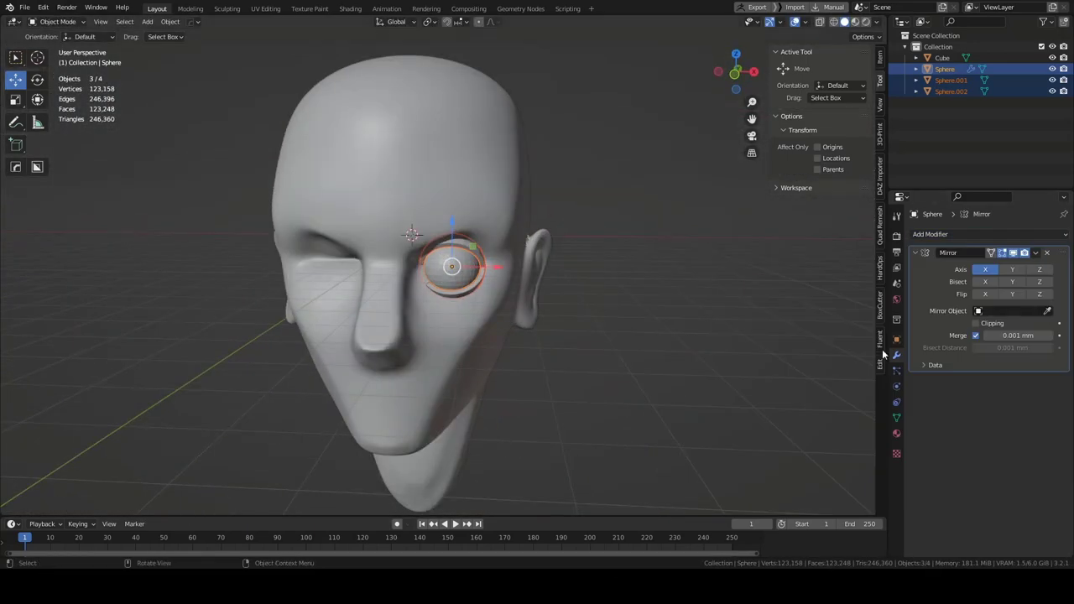
Step: Mirror the eyeball and eyelid shell Sphere.001 across the face and sculpt the upper eyelid
{"action": "left_click", "coordinate": [480, 289]}
{"action": "left_click", "coordinate": [480, 290]}
{"action": "left_click", "coordinate": [480, 289]}
{"action": "key", "text": "ctrl+Tab"}
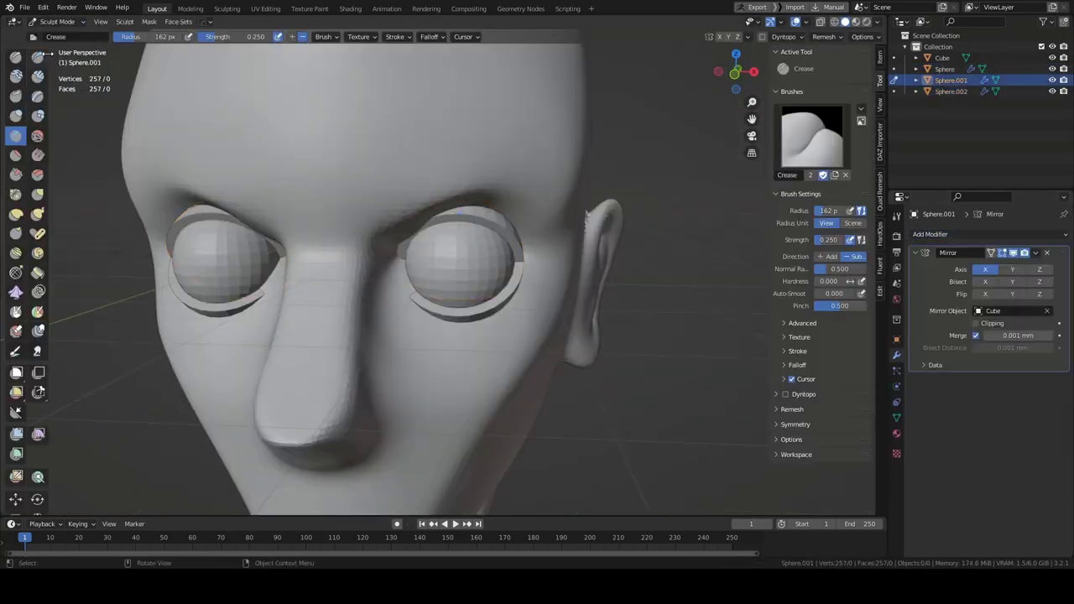
{"action": "middle_click_drag", "start_coordinate": [386, 252], "coordinate": [503, 209]}
{"action": "left_click", "coordinate": [824, 37]}
{"action": "middle_click_drag", "start_coordinate": [588, 252], "coordinate": [417, 227]}
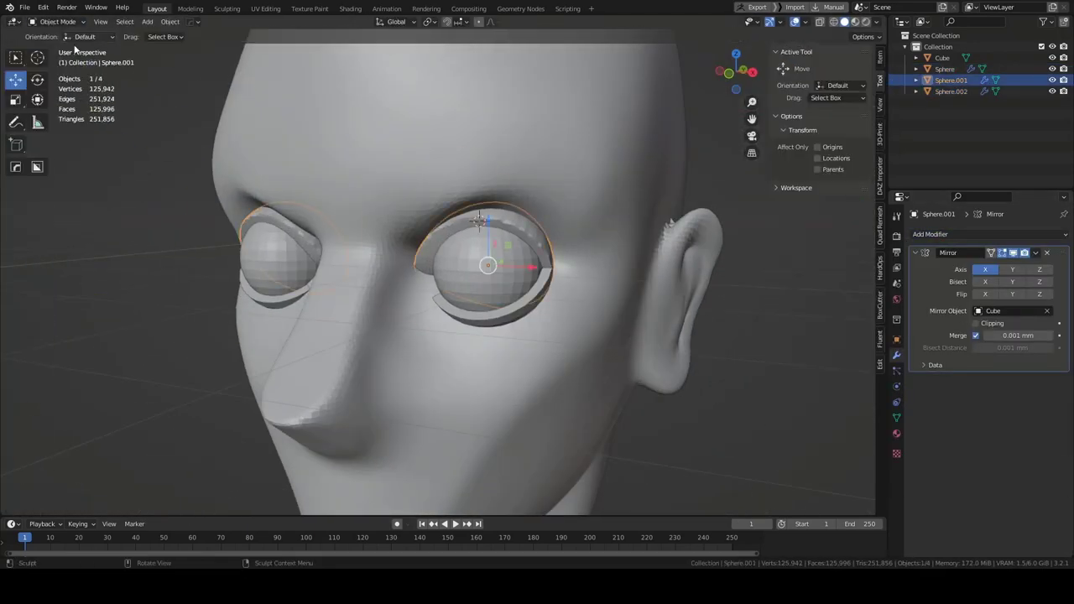
{"action": "mouse_move", "coordinate": [585, 251]}
{"action": "middle_mouse_down"}
{"action": "mouse_move", "coordinate": [479, 240]}
{"action": "mouse_move", "coordinate": [486, 227]}
{"action": "mouse_move", "coordinate": [437, 242]}
{"action": "middle_mouse_up"}
Step: Sculpt the lower eyelid shell Sphere.002 to fit around the eye
{"action": "key", "text": "ctrl+Tab"}
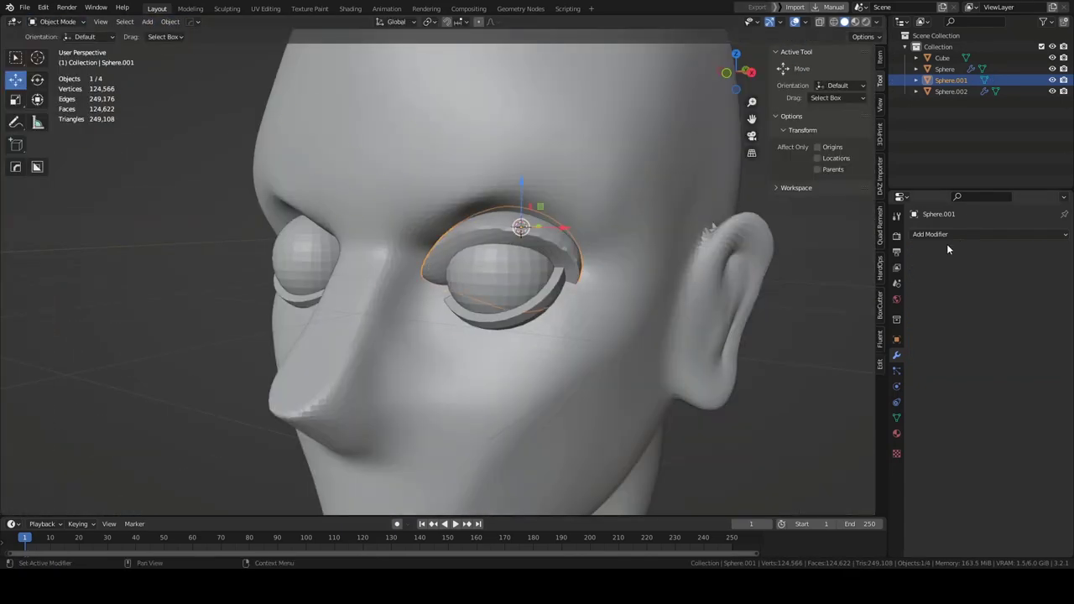
{"action": "left_click", "coordinate": [535, 310]}
{"action": "key", "text": "ctrl+Tab"}
{"action": "scroll", "coordinate": [503, 319], "scroll_direction": "up", "scroll_amount": 3}
{"action": "middle_click_drag", "start_coordinate": [503, 319], "coordinate": [476, 329]}
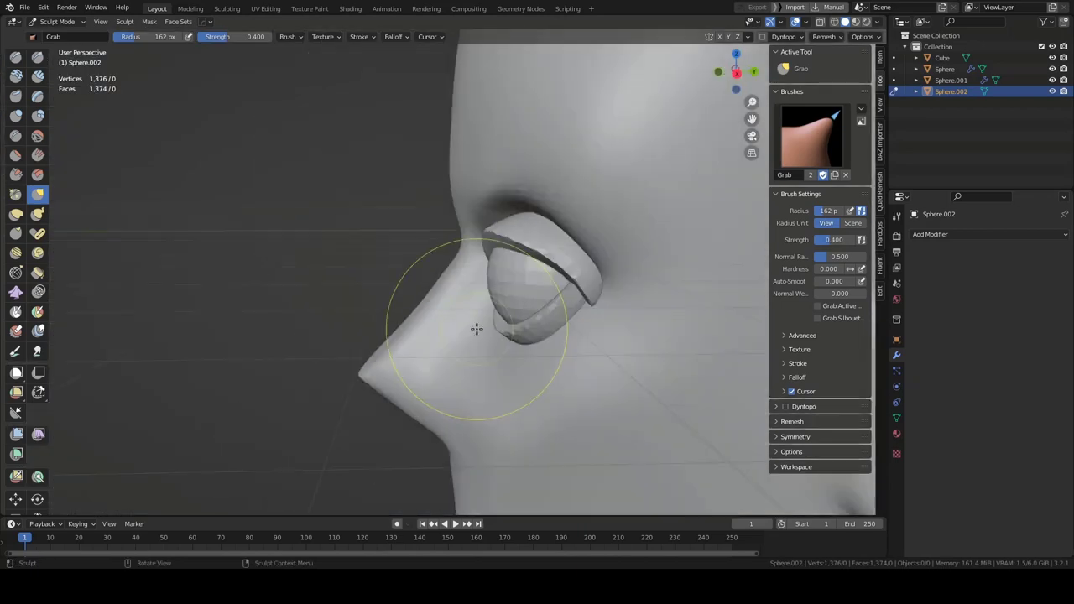
{"action": "middle_click_drag", "start_coordinate": [563, 304], "coordinate": [431, 300]}
{"action": "left_click", "coordinate": [55, 21]}
Step: Add a Subdivision modifier to the eye sphere and puff up the lower lip with Inflate
{"action": "left_click", "coordinate": [50, 40]}
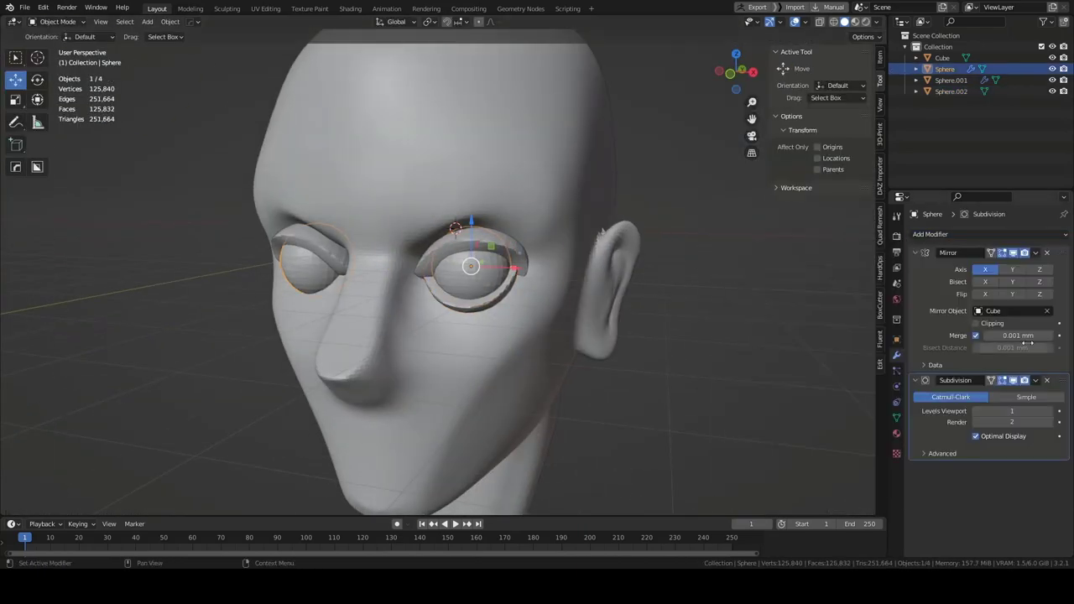
{"action": "left_click", "coordinate": [929, 235]}
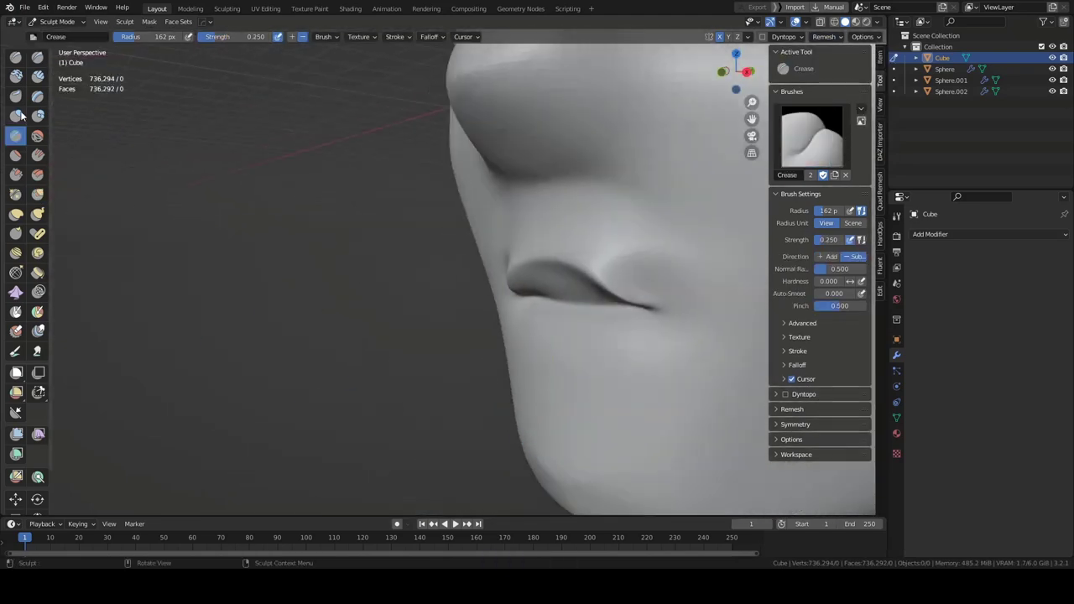
{"action": "left_click", "coordinate": [16, 115]}
{"action": "left_click_drag", "start_coordinate": [451, 271], "coordinate": [463, 270]}
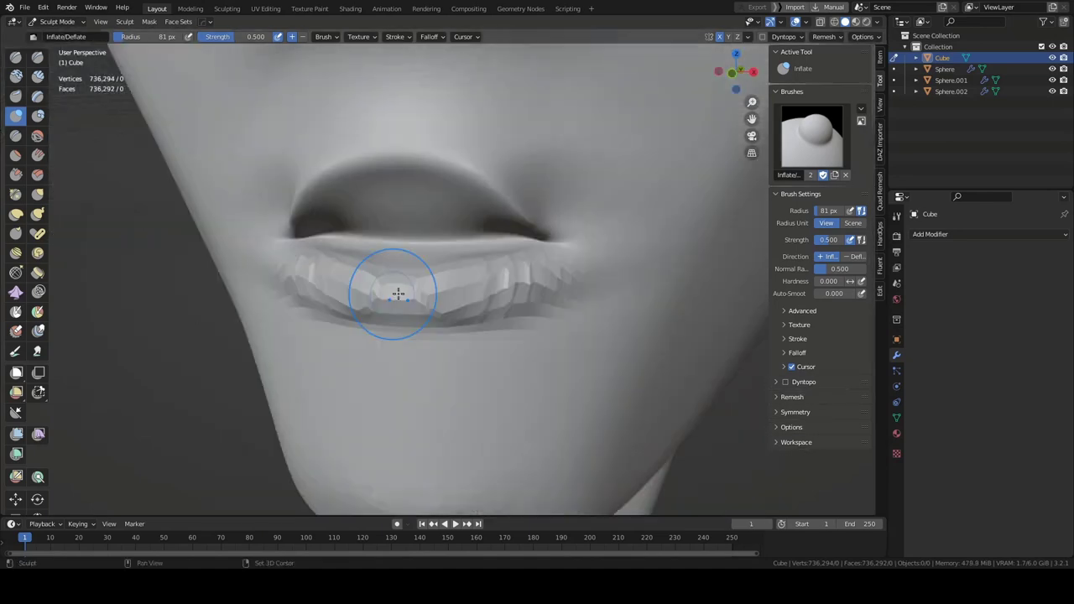
{"action": "scroll", "coordinate": [468, 280], "scroll_direction": "down", "scroll_amount": 5}
Step: Grab-shape the lips with the brush radius enlarged to 128 px
{"action": "key", "text": "g"}
{"action": "scroll", "coordinate": [443, 243], "scroll_direction": "up", "scroll_amount": 3}
{"action": "scroll", "coordinate": [420, 239], "scroll_direction": "up", "scroll_amount": 3}
{"action": "scroll", "coordinate": [394, 238], "scroll_direction": "down", "scroll_amount": 3}
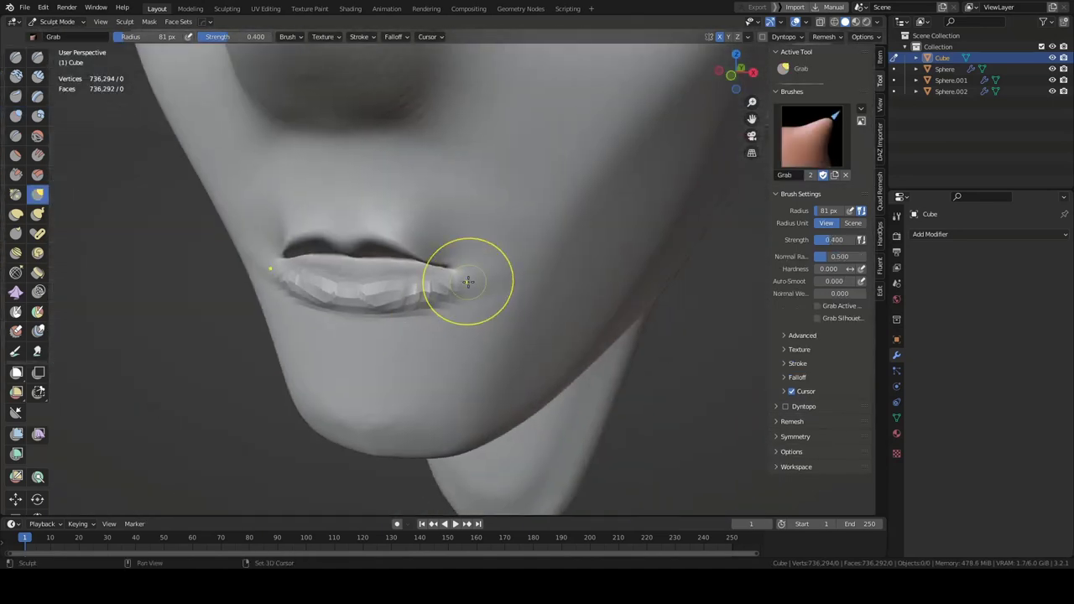
{"action": "scroll", "coordinate": [484, 247], "scroll_direction": "down", "scroll_amount": 3}
{"action": "right_click", "coordinate": [492, 276]}
{"action": "left_click_drag", "start_coordinate": [470, 276], "coordinate": [504, 276]}
{"action": "mouse_move", "coordinate": [504, 276]}
{"action": "middle_mouse_down"}
{"action": "mouse_move", "coordinate": [411, 276]}
{"action": "mouse_move", "coordinate": [652, 311]}
{"action": "middle_mouse_up"}
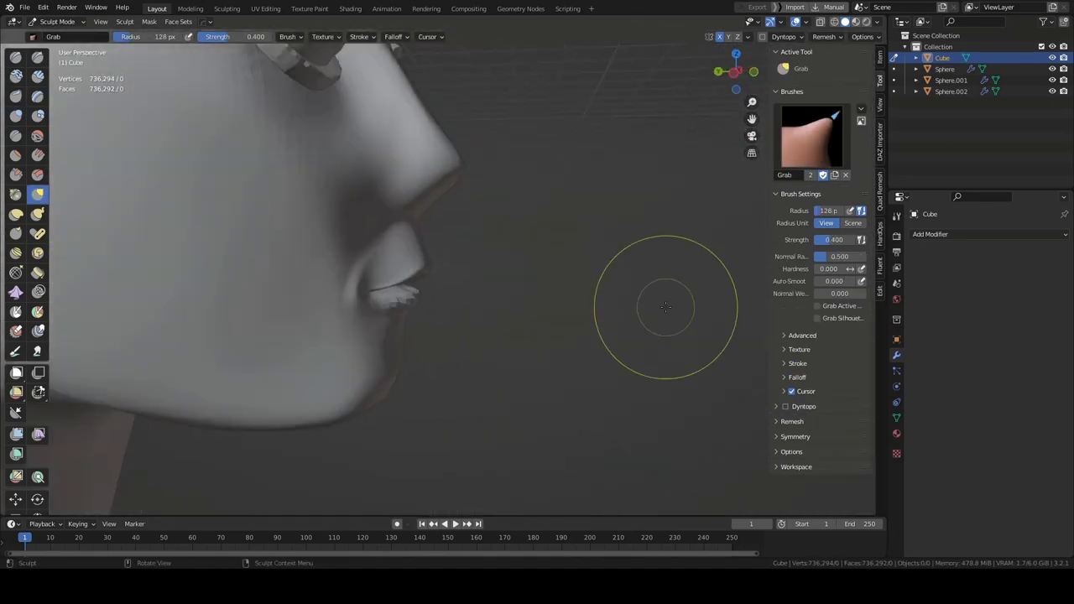
{"action": "scroll", "coordinate": [652, 311], "scroll_direction": "up", "scroll_amount": 3}
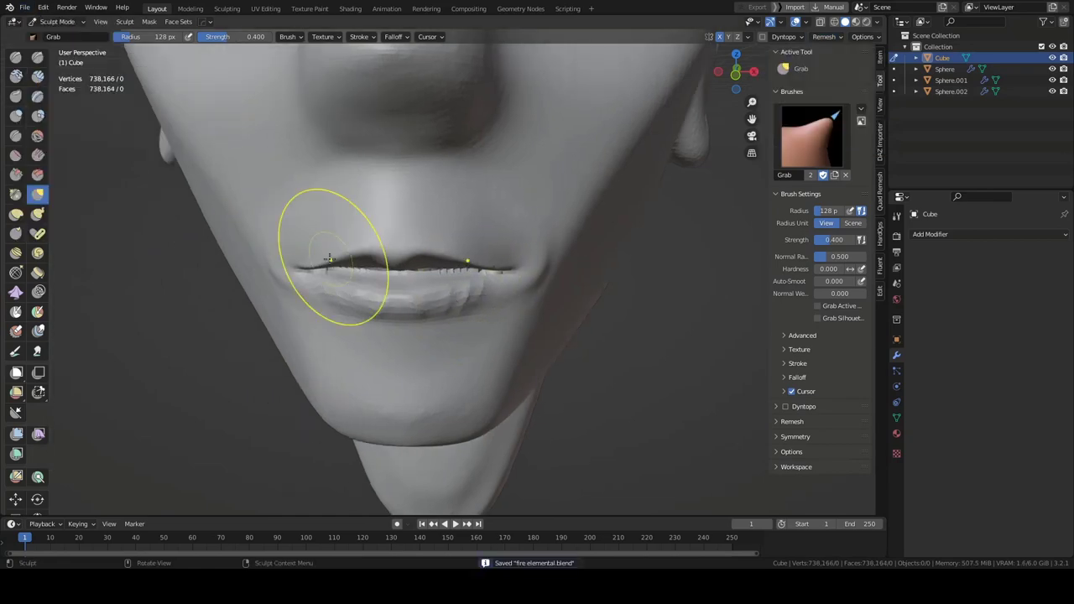
{"action": "scroll", "coordinate": [331, 252], "scroll_direction": "up", "scroll_amount": 3}
Step: Save the blend file with Ctrl+S
{"action": "key", "text": "ctrl+s"}
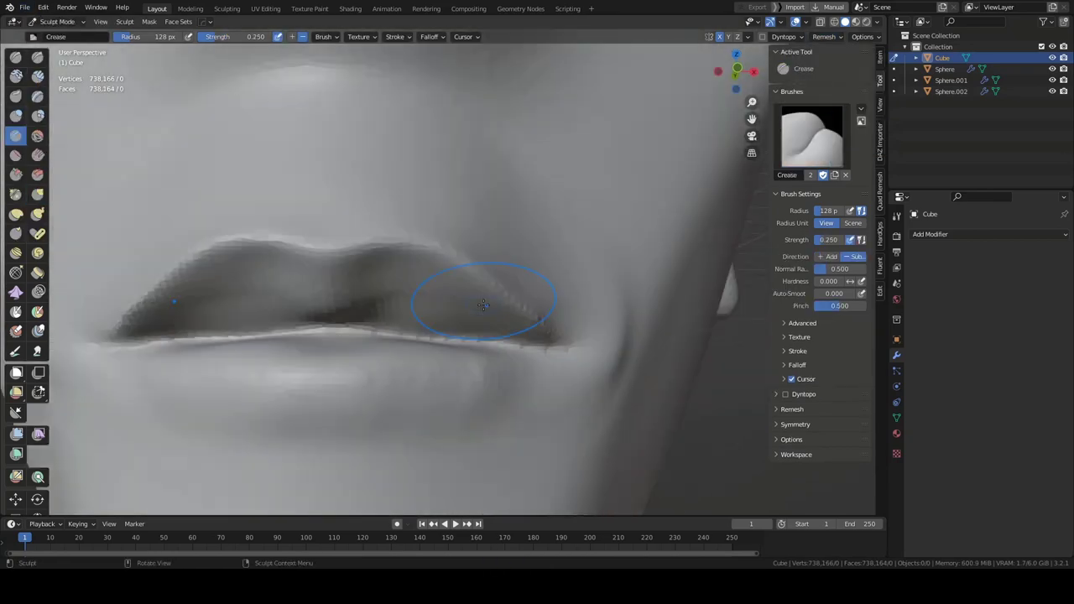
{"action": "middle_click_drag", "start_coordinate": [431, 263], "coordinate": [539, 293]}
{"action": "scroll", "coordinate": [576, 220], "scroll_direction": "down", "scroll_amount": 5}
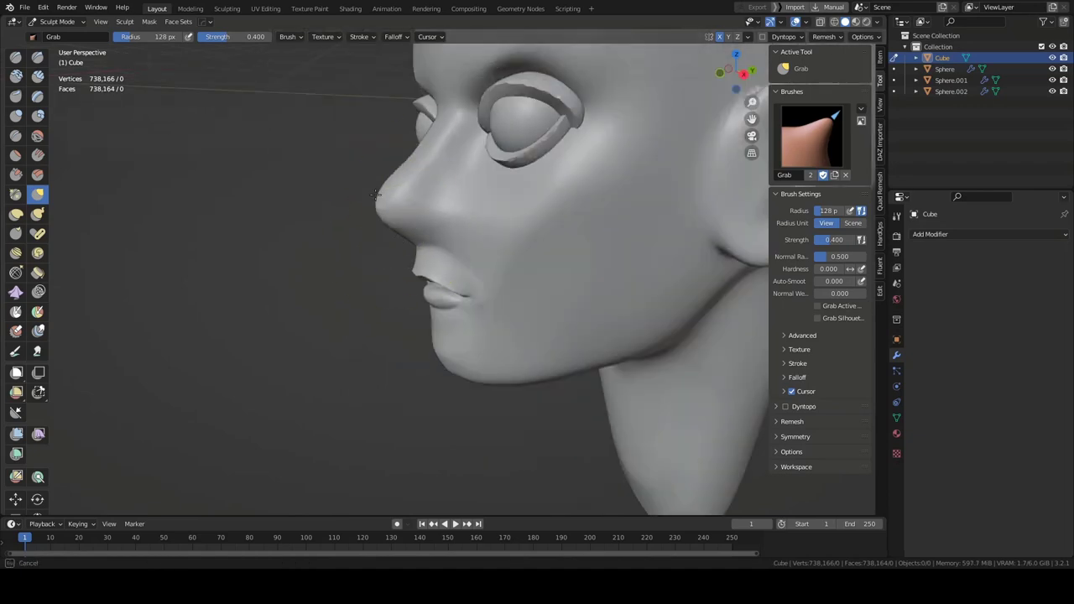
{"action": "middle_click_drag", "start_coordinate": [375, 195], "coordinate": [382, 218]}
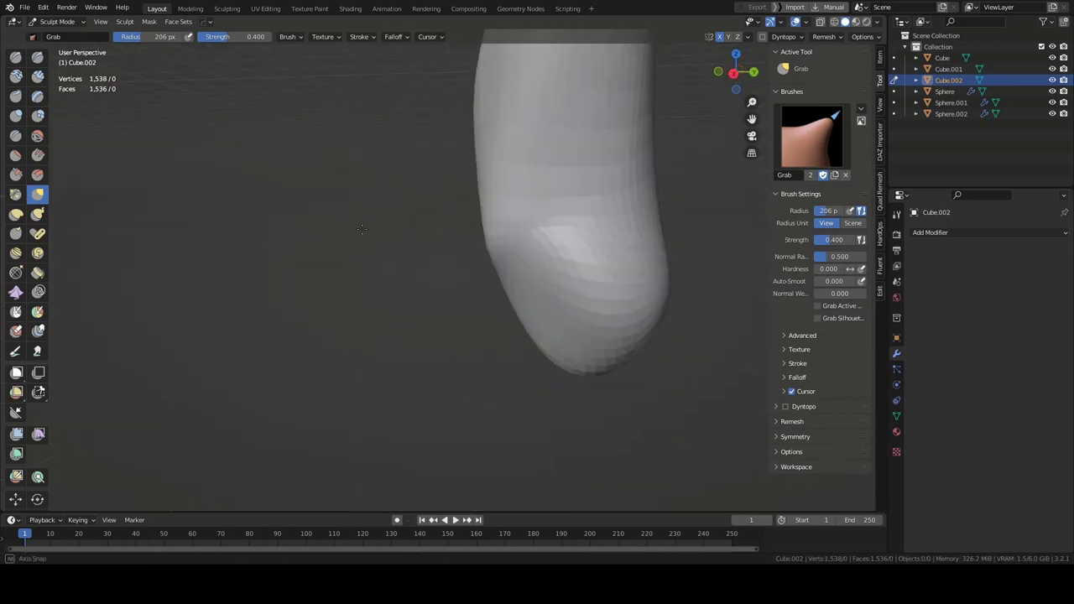
Step: Inspect the whole figure and voxel-remesh the torso into a dense mesh
{"action": "middle_click_drag", "start_coordinate": [447, 161], "coordinate": [437, 216]}
{"action": "scroll", "coordinate": [436, 217], "scroll_direction": "down", "scroll_amount": 5}
{"action": "middle_click_drag", "start_coordinate": [544, 181], "coordinate": [580, 302]}
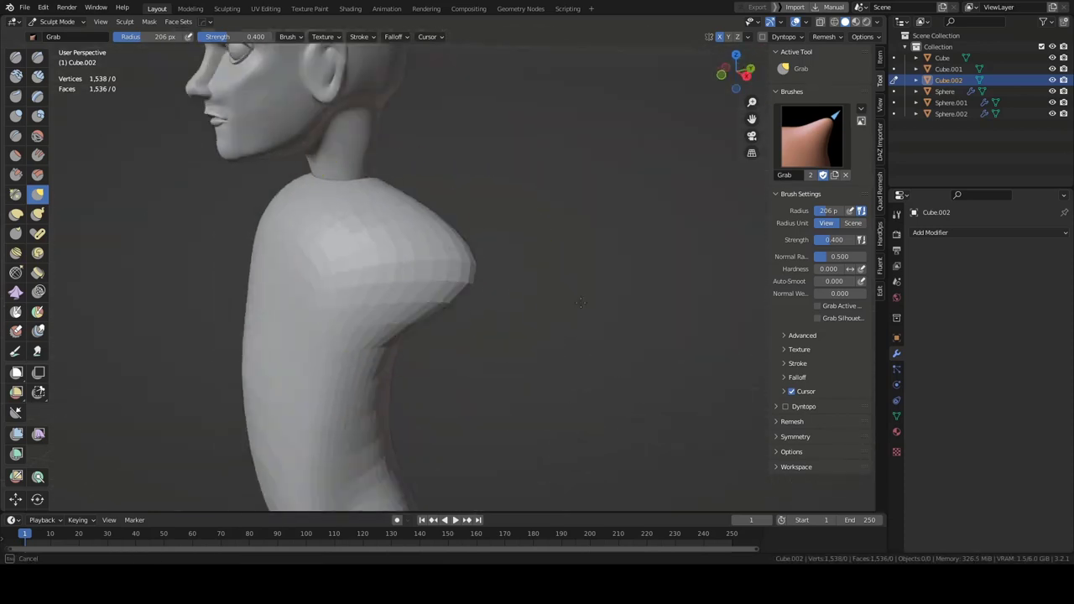
{"action": "scroll", "coordinate": [515, 335], "scroll_direction": "down", "scroll_amount": 3}
{"action": "mouse_move", "coordinate": [515, 336]}
{"action": "middle_mouse_down"}
{"action": "mouse_move", "coordinate": [504, 192]}
{"action": "mouse_move", "coordinate": [395, 288]}
{"action": "middle_mouse_up"}
{"action": "middle_click_drag", "start_coordinate": [437, 335], "coordinate": [547, 403]}
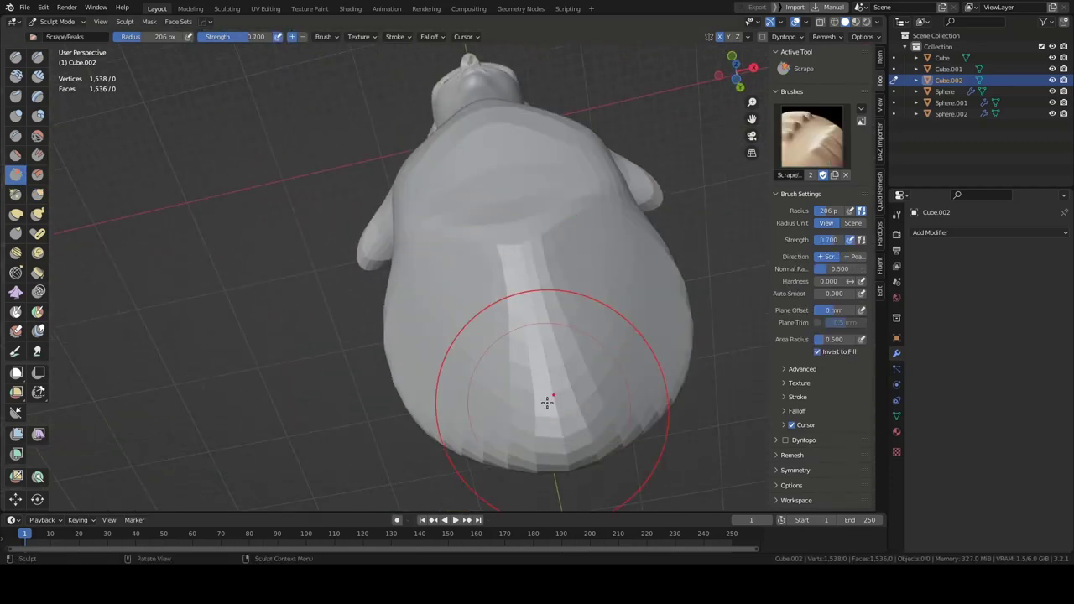
{"action": "scroll", "coordinate": [547, 403], "scroll_direction": "up", "scroll_amount": 4}
{"action": "mouse_move", "coordinate": [312, 268]}
{"action": "middle_mouse_down"}
{"action": "mouse_move", "coordinate": [406, 188]}
{"action": "mouse_move", "coordinate": [347, 152]}
{"action": "middle_mouse_up"}
{"action": "scroll", "coordinate": [406, 188], "scroll_direction": "down", "scroll_amount": 4}
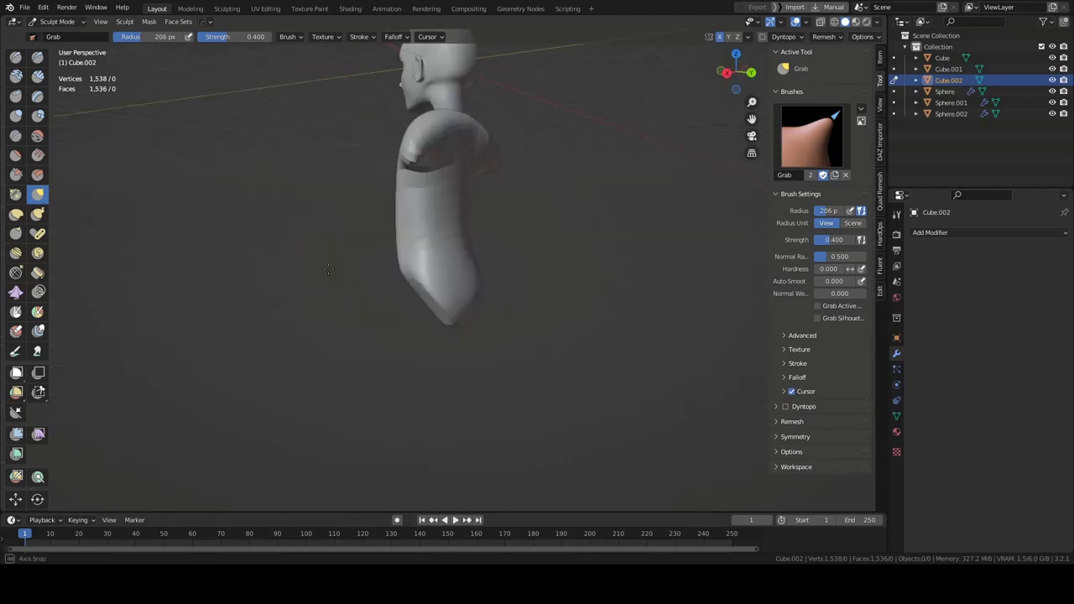
{"action": "scroll", "coordinate": [468, 214], "scroll_direction": "up", "scroll_amount": 5}
{"action": "mouse_move", "coordinate": [515, 316]}
{"action": "middle_mouse_down"}
{"action": "mouse_move", "coordinate": [643, 276]}
{"action": "mouse_move", "coordinate": [545, 391]}
{"action": "mouse_move", "coordinate": [503, 252]}
{"action": "middle_mouse_up"}
{"action": "left_click", "coordinate": [823, 36]}
{"action": "mouse_move", "coordinate": [476, 424]}
{"action": "middle_mouse_down"}
{"action": "mouse_move", "coordinate": [526, 182]}
{"action": "mouse_move", "coordinate": [330, 144]}
{"action": "mouse_move", "coordinate": [473, 144]}
{"action": "mouse_move", "coordinate": [504, 210]}
{"action": "middle_mouse_up"}
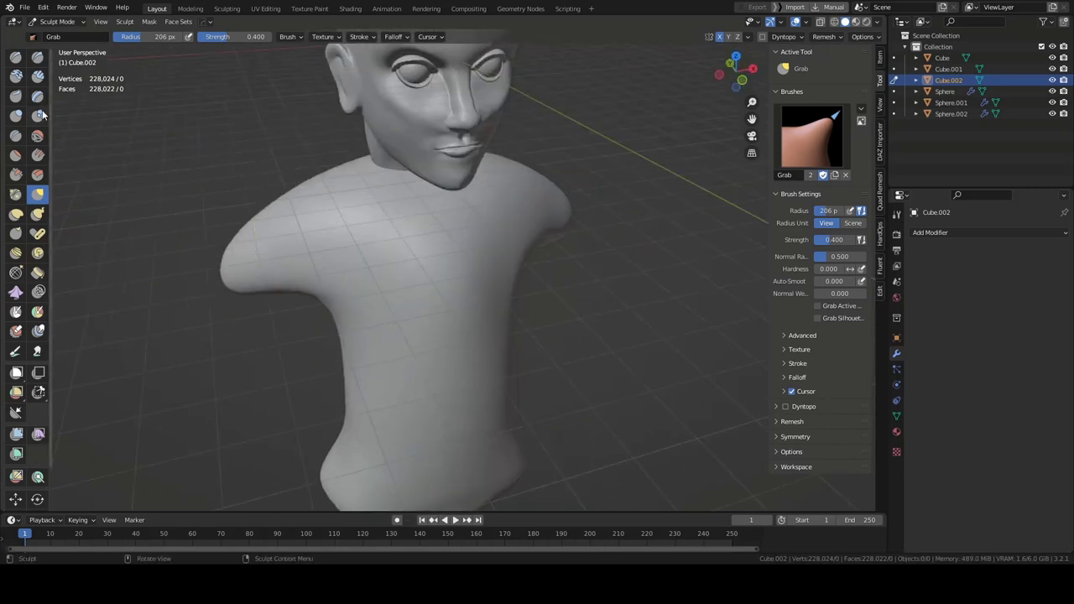
{"action": "scroll", "coordinate": [527, 237], "scroll_direction": "up", "scroll_amount": 3}
Step: Shrink the brush to 72 px and pull the neck and shoulder cap with Grab
{"action": "right_click", "coordinate": [527, 237]}
{"action": "left_click_drag", "start_coordinate": [492, 235], "coordinate": [445, 236]}
{"action": "mouse_move", "coordinate": [445, 251]}
{"action": "middle_mouse_down"}
{"action": "mouse_move", "coordinate": [267, 279]}
{"action": "mouse_move", "coordinate": [497, 216]}
{"action": "middle_mouse_up"}
{"action": "scroll", "coordinate": [401, 251], "scroll_direction": "down", "scroll_amount": 2}
{"action": "scroll", "coordinate": [472, 386], "scroll_direction": "down", "scroll_amount": 3}
{"action": "key", "text": "g"}
{"action": "right_click", "coordinate": [552, 289]}
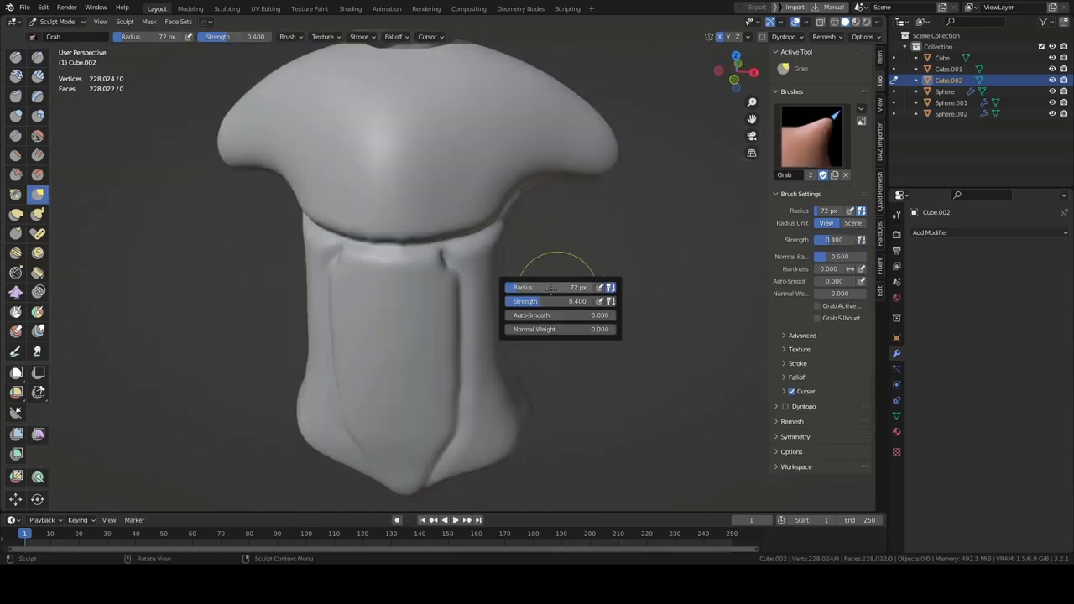
{"action": "scroll", "coordinate": [446, 304], "scroll_direction": "up", "scroll_amount": 2}
{"action": "mouse_move", "coordinate": [432, 276]}
{"action": "middle_mouse_down"}
{"action": "mouse_move", "coordinate": [456, 240]}
{"action": "mouse_move", "coordinate": [58, 149]}
{"action": "middle_mouse_up"}
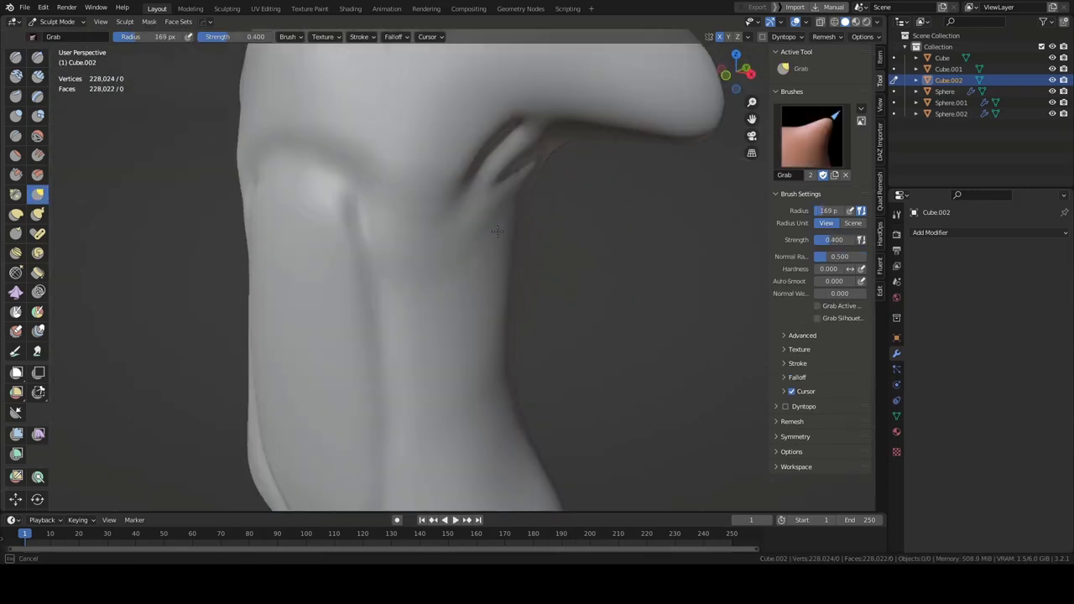
Step: Carve collarbone and neck creases with Crease, reshaping the bust side with Grab
{"action": "key", "text": "shift+c"}
{"action": "scroll", "coordinate": [456, 266], "scroll_direction": "up", "scroll_amount": 3}
{"action": "middle_click_drag", "start_coordinate": [456, 266], "coordinate": [349, 196]}
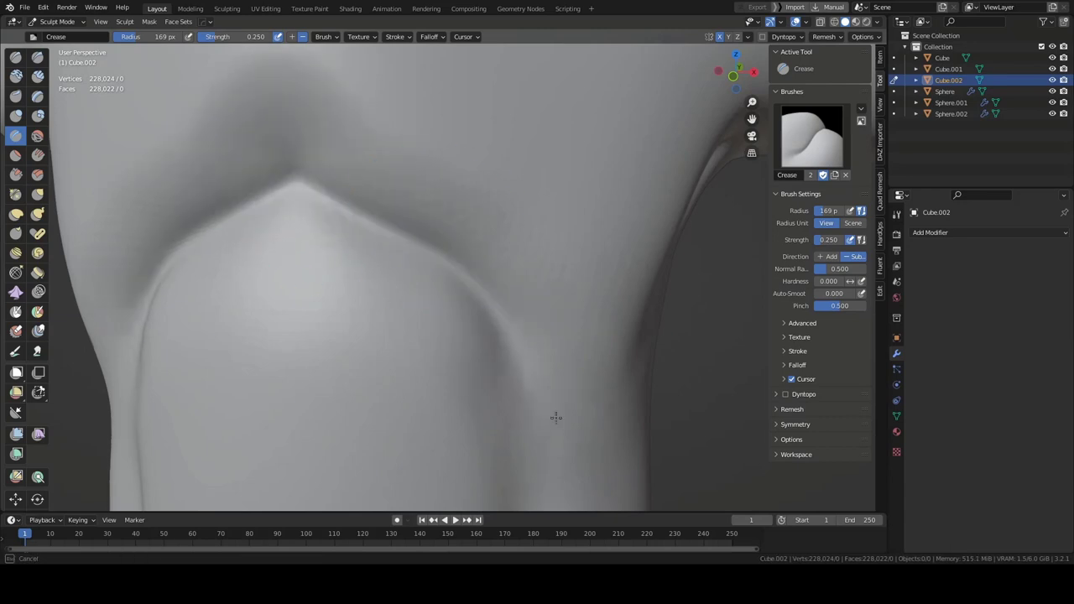
{"action": "middle_click_drag", "start_coordinate": [556, 418], "coordinate": [405, 188]}
{"action": "mouse_move", "coordinate": [330, 241]}
{"action": "middle_mouse_down"}
{"action": "mouse_move", "coordinate": [479, 283]}
{"action": "mouse_move", "coordinate": [420, 355]}
{"action": "middle_mouse_up"}
{"action": "key", "text": "shift+c"}
{"action": "scroll", "coordinate": [426, 298], "scroll_direction": "up", "scroll_amount": 2}
{"action": "scroll", "coordinate": [426, 298], "scroll_direction": "down", "scroll_amount": 4}
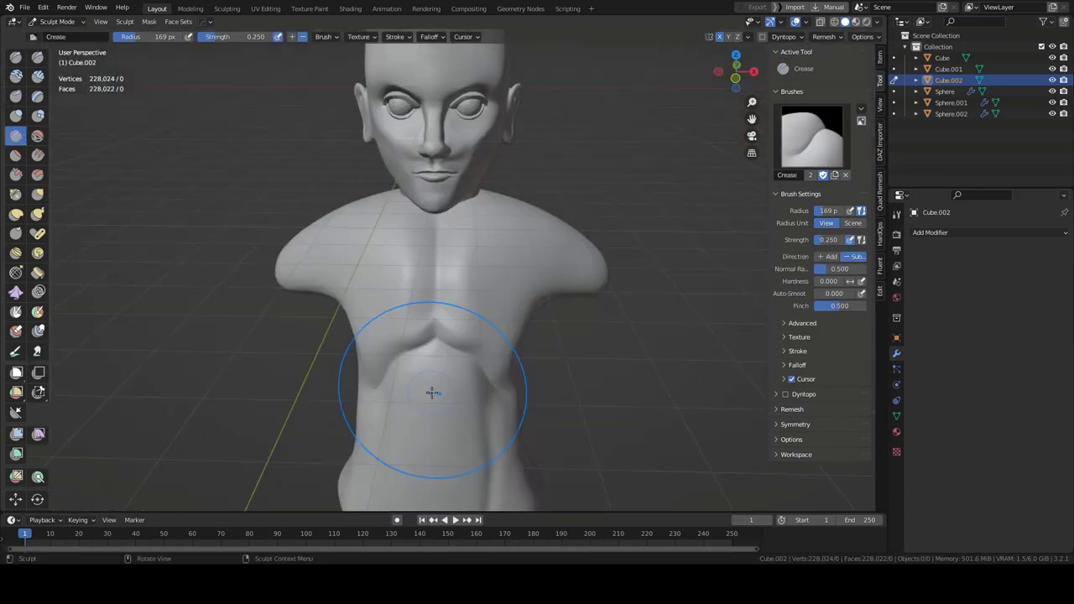
{"action": "key", "text": "g"}
{"action": "scroll", "coordinate": [453, 160], "scroll_direction": "up", "scroll_amount": 2}
{"action": "mouse_move", "coordinate": [466, 164]}
{"action": "middle_mouse_down"}
{"action": "mouse_move", "coordinate": [451, 221]}
{"action": "mouse_move", "coordinate": [543, 256]}
{"action": "middle_mouse_up"}
Step: Flatten and crease the chest with the Scrape and Crease brushes
{"action": "key", "text": "shift+t"}
{"action": "mouse_move", "coordinate": [496, 262]}
{"action": "middle_mouse_down"}
{"action": "mouse_move", "coordinate": [343, 336]}
{"action": "mouse_move", "coordinate": [336, 228]}
{"action": "mouse_move", "coordinate": [393, 258]}
{"action": "mouse_move", "coordinate": [370, 230]}
{"action": "middle_mouse_up"}
{"action": "scroll", "coordinate": [392, 257], "scroll_direction": "up", "scroll_amount": 3}
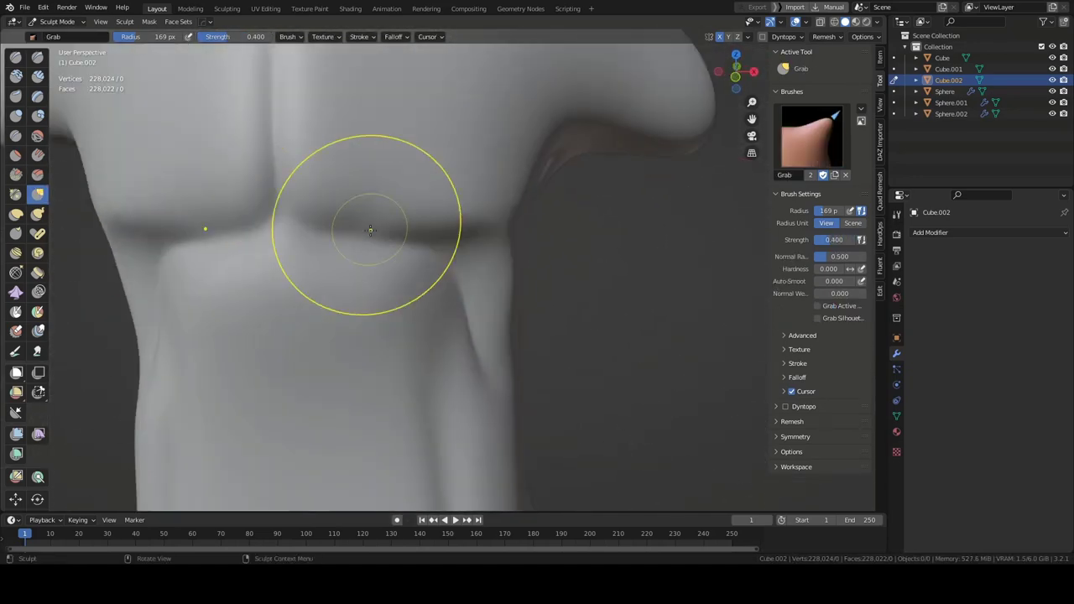
{"action": "mouse_move", "coordinate": [484, 356]}
{"action": "middle_mouse_down"}
{"action": "mouse_move", "coordinate": [372, 196]}
{"action": "mouse_move", "coordinate": [531, 247]}
{"action": "middle_mouse_up"}
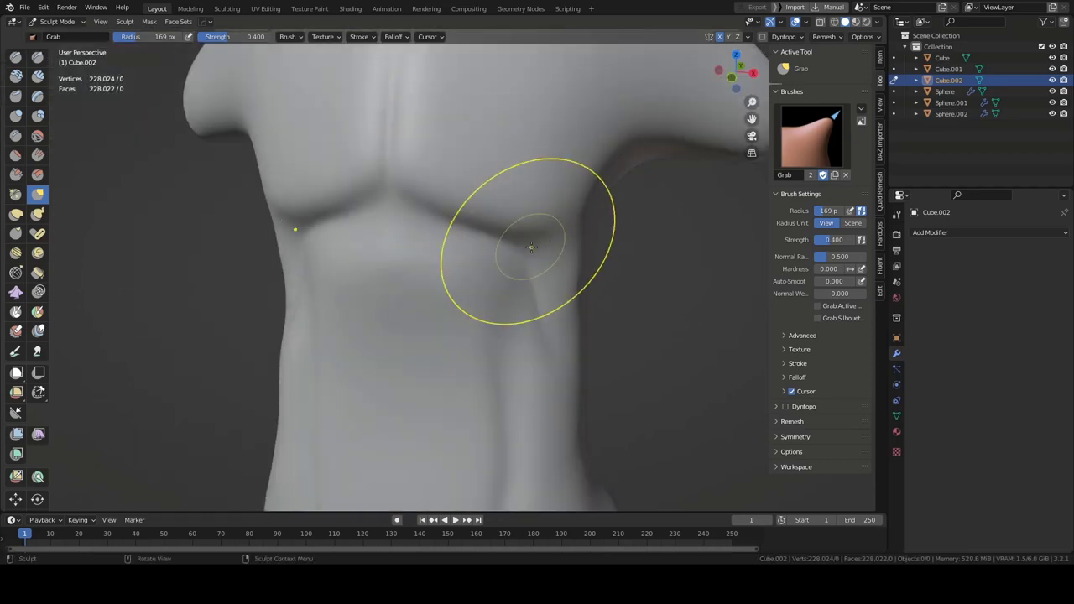
{"action": "middle_click_drag", "start_coordinate": [484, 219], "coordinate": [539, 247]}
{"action": "mouse_move", "coordinate": [309, 224]}
{"action": "middle_mouse_down"}
{"action": "mouse_move", "coordinate": [465, 291]}
{"action": "mouse_move", "coordinate": [362, 473]}
{"action": "mouse_move", "coordinate": [427, 283]}
{"action": "mouse_move", "coordinate": [316, 160]}
{"action": "middle_mouse_up"}
{"action": "key", "text": "shift+c"}
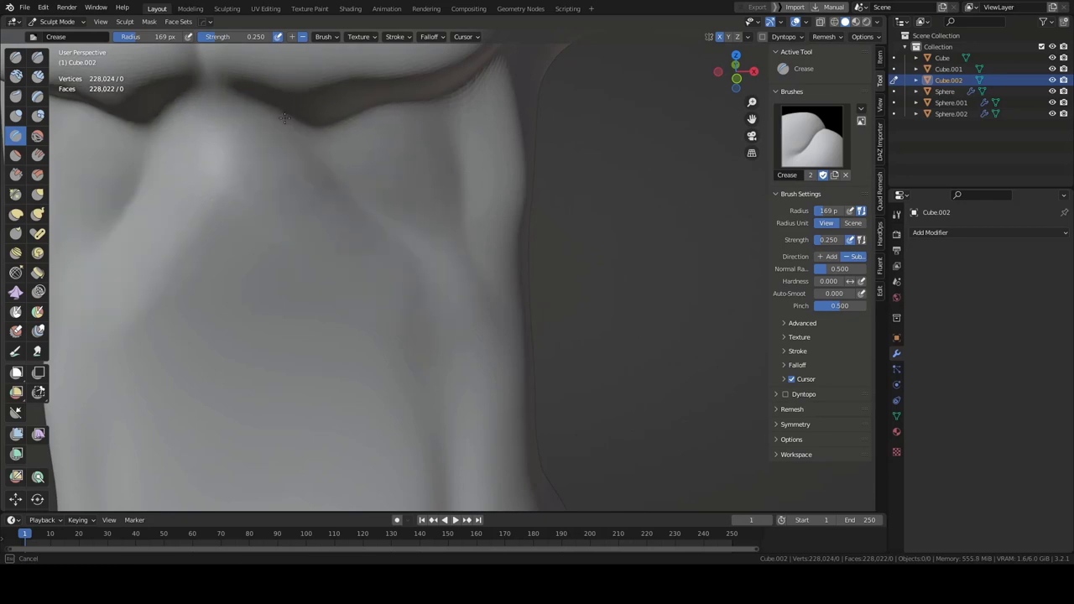
{"action": "scroll", "coordinate": [464, 302], "scroll_direction": "down", "scroll_amount": 5}
{"action": "middle_click_drag", "start_coordinate": [439, 259], "coordinate": [436, 211]}
Step: Draw sharp lines on the mid-torso with a 104 px Draw Sharp brush
{"action": "left_click", "coordinate": [37, 57]}
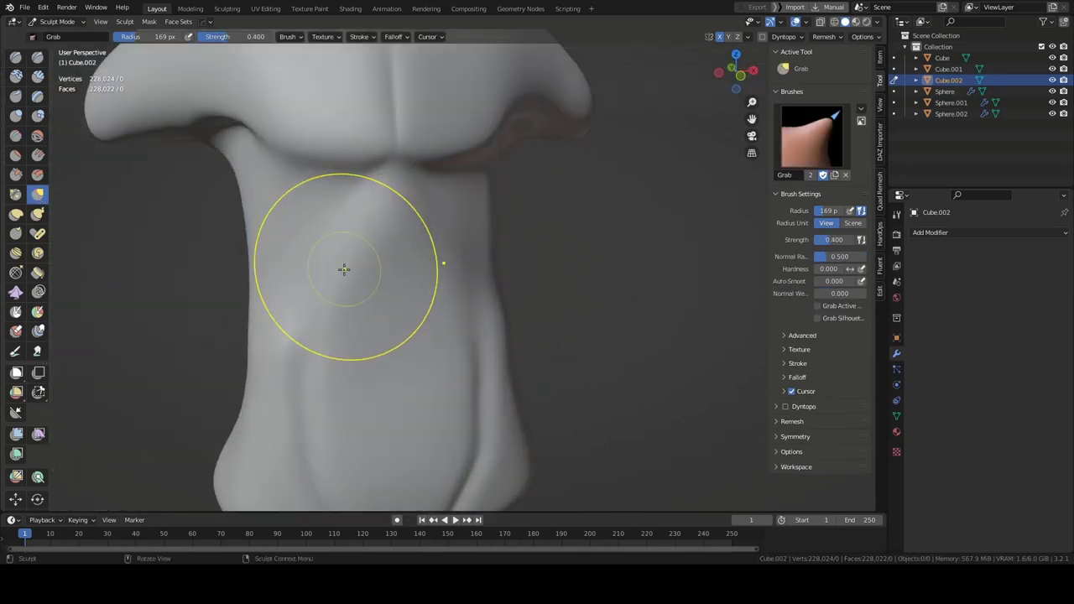
{"action": "scroll", "coordinate": [345, 268], "scroll_direction": "up", "scroll_amount": 3}
{"action": "scroll", "coordinate": [319, 197], "scroll_direction": "up", "scroll_amount": 2}
{"action": "key", "text": "f"}
{"action": "left_click", "coordinate": [479, 267]}
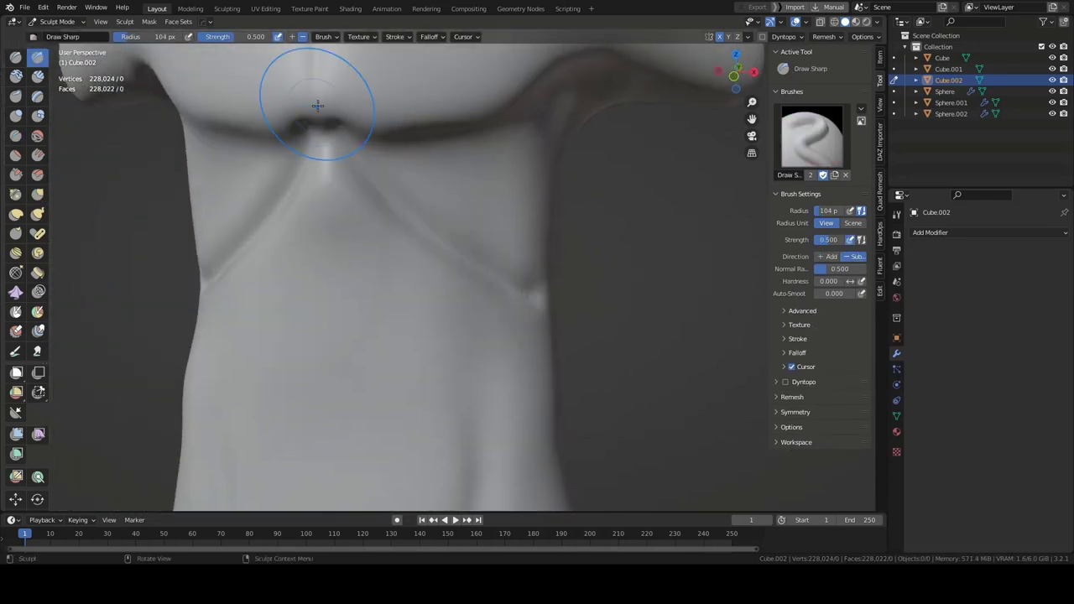
{"action": "middle_click_drag", "start_coordinate": [317, 105], "coordinate": [491, 244]}
{"action": "middle_click_drag", "start_coordinate": [503, 420], "coordinate": [509, 293]}
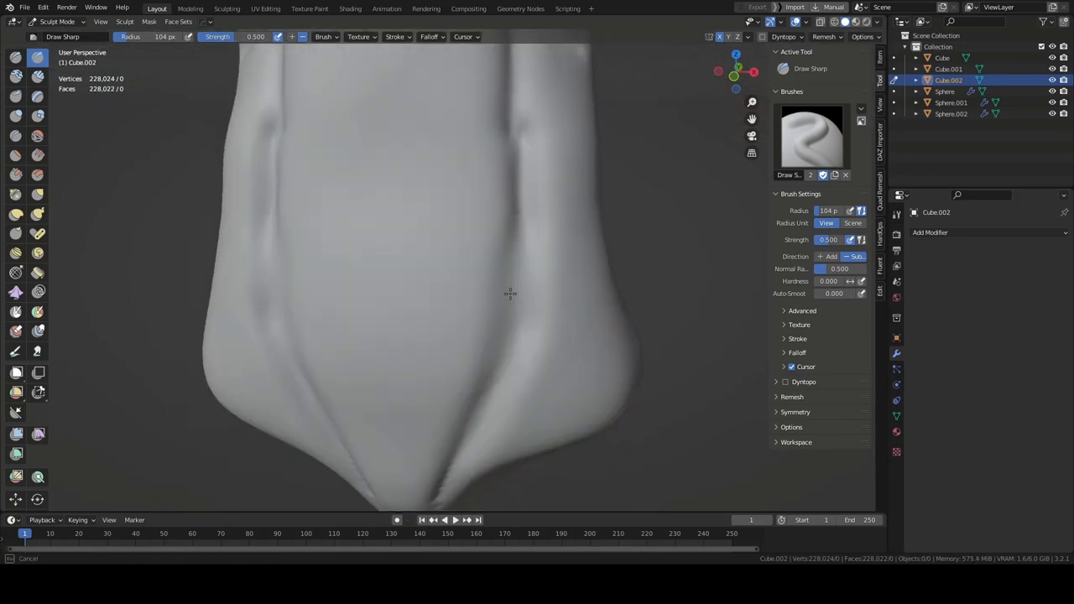
{"action": "scroll", "coordinate": [508, 293], "scroll_direction": "down", "scroll_amount": 5}
{"action": "scroll", "coordinate": [369, 283], "scroll_direction": "up", "scroll_amount": 5}
Step: Enlarge the Grab brush to 173 px and broaden the shoulders
{"action": "key", "text": "g"}
{"action": "middle_click_drag", "start_coordinate": [369, 283], "coordinate": [342, 239]}
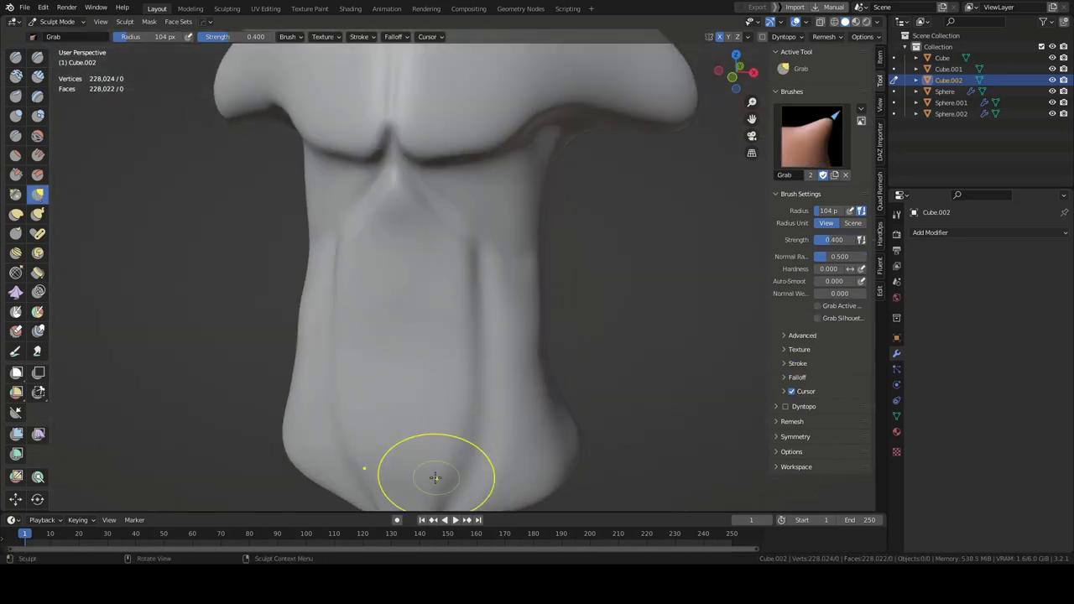
{"action": "mouse_move", "coordinate": [435, 477]}
{"action": "middle_mouse_down"}
{"action": "mouse_move", "coordinate": [453, 288]}
{"action": "mouse_move", "coordinate": [419, 324]}
{"action": "mouse_move", "coordinate": [448, 431]}
{"action": "mouse_move", "coordinate": [432, 175]}
{"action": "middle_mouse_up"}
{"action": "scroll", "coordinate": [454, 288], "scroll_direction": "down", "scroll_amount": 3}
{"action": "key", "text": "f"}
{"action": "left_click", "coordinate": [448, 257]}
{"action": "scroll", "coordinate": [448, 256], "scroll_direction": "up", "scroll_amount": 2}
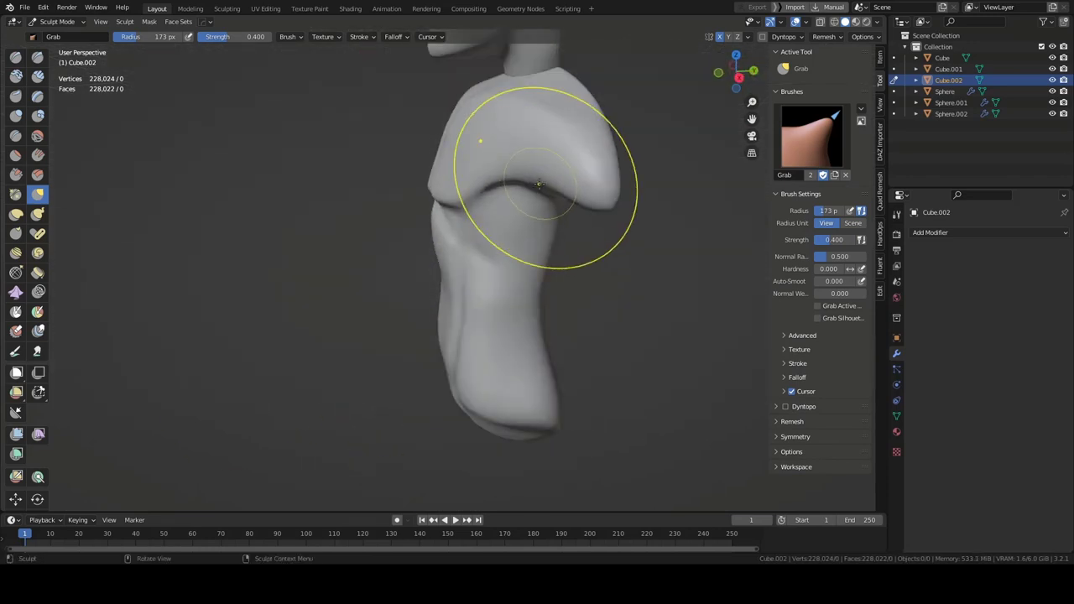
Step: Shape the chest and torso with the large Grab brush from front and side views
{"action": "middle_click_drag", "start_coordinate": [539, 184], "coordinate": [431, 208]}
{"action": "scroll", "coordinate": [431, 209], "scroll_direction": "down", "scroll_amount": 3}
{"action": "scroll", "coordinate": [503, 300], "scroll_direction": "up", "scroll_amount": 3}
{"action": "mouse_move", "coordinate": [503, 300]}
{"action": "middle_mouse_down"}
{"action": "mouse_move", "coordinate": [532, 336]}
{"action": "mouse_move", "coordinate": [529, 402]}
{"action": "mouse_move", "coordinate": [336, 252]}
{"action": "middle_mouse_up"}
{"action": "scroll", "coordinate": [535, 390], "scroll_direction": "down", "scroll_amount": 3}
{"action": "scroll", "coordinate": [536, 390], "scroll_direction": "up", "scroll_amount": 3}
{"action": "scroll", "coordinate": [492, 312], "scroll_direction": "down", "scroll_amount": 3}
{"action": "scroll", "coordinate": [529, 402], "scroll_direction": "up", "scroll_amount": 3}
{"action": "scroll", "coordinate": [263, 144], "scroll_direction": "down", "scroll_amount": 3}
{"action": "scroll", "coordinate": [264, 143], "scroll_direction": "up", "scroll_amount": 3}
{"action": "mouse_move", "coordinate": [263, 144]}
{"action": "middle_mouse_down"}
{"action": "mouse_move", "coordinate": [542, 234]}
{"action": "mouse_move", "coordinate": [491, 196]}
{"action": "mouse_move", "coordinate": [599, 177]}
{"action": "mouse_move", "coordinate": [628, 252]}
{"action": "mouse_move", "coordinate": [525, 308]}
{"action": "middle_mouse_up"}
{"action": "scroll", "coordinate": [524, 308], "scroll_direction": "up", "scroll_amount": 3}
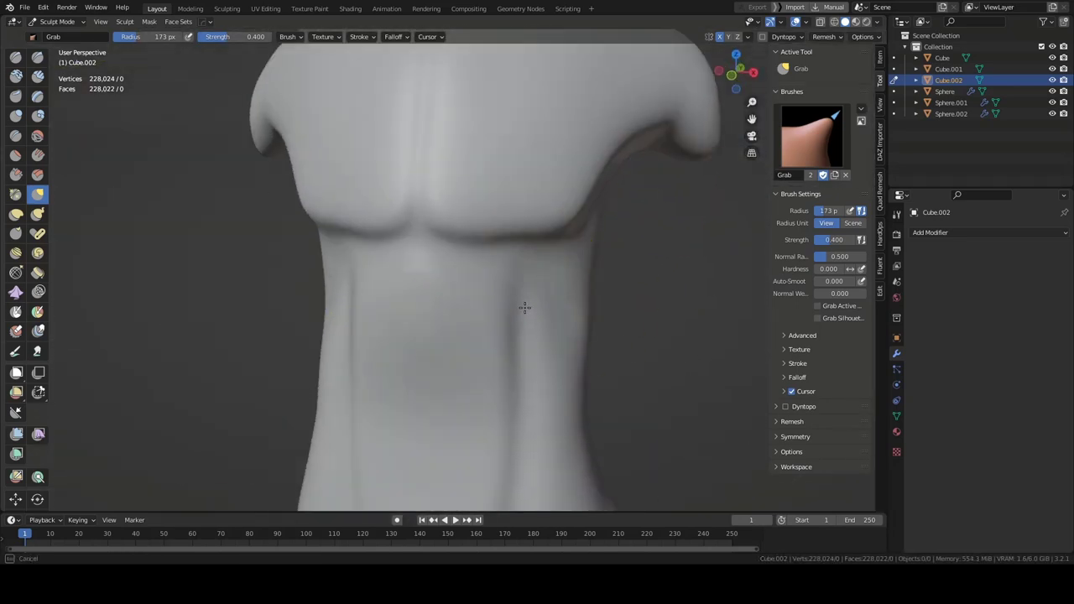
{"action": "scroll", "coordinate": [525, 308], "scroll_direction": "down", "scroll_amount": 2}
{"action": "mouse_move", "coordinate": [568, 216]}
{"action": "middle_mouse_down"}
{"action": "mouse_move", "coordinate": [431, 227]}
{"action": "mouse_move", "coordinate": [410, 281]}
{"action": "mouse_move", "coordinate": [503, 408]}
{"action": "middle_mouse_up"}
Step: Set the torso's origin to its geometry centre and resume sculpting
{"action": "scroll", "coordinate": [192, 132], "scroll_direction": "down", "scroll_amount": 4}
{"action": "key", "text": "ctrl+Tab"}
{"action": "right_click", "coordinate": [411, 312]}
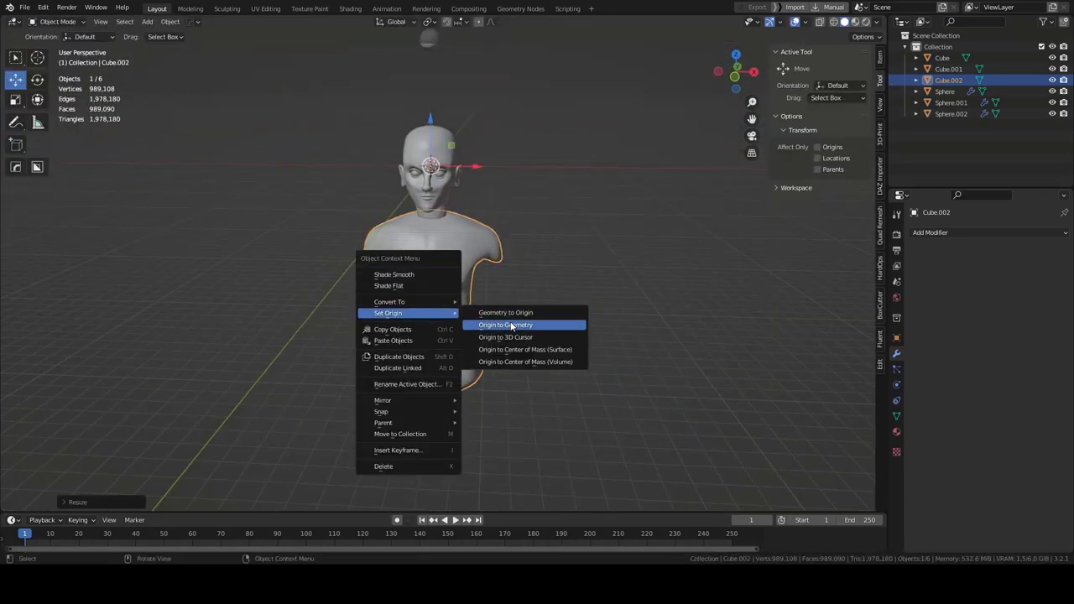
{"action": "left_click", "coordinate": [511, 326]}
{"action": "middle_click_drag", "start_coordinate": [511, 325], "coordinate": [425, 333]}
{"action": "left_click", "coordinate": [57, 21]}
Step: Shrink the brush to 101 px and pull the upper torso with Grab
{"action": "left_click", "coordinate": [51, 58]}
{"action": "scroll", "coordinate": [425, 277], "scroll_direction": "up", "scroll_amount": 4}
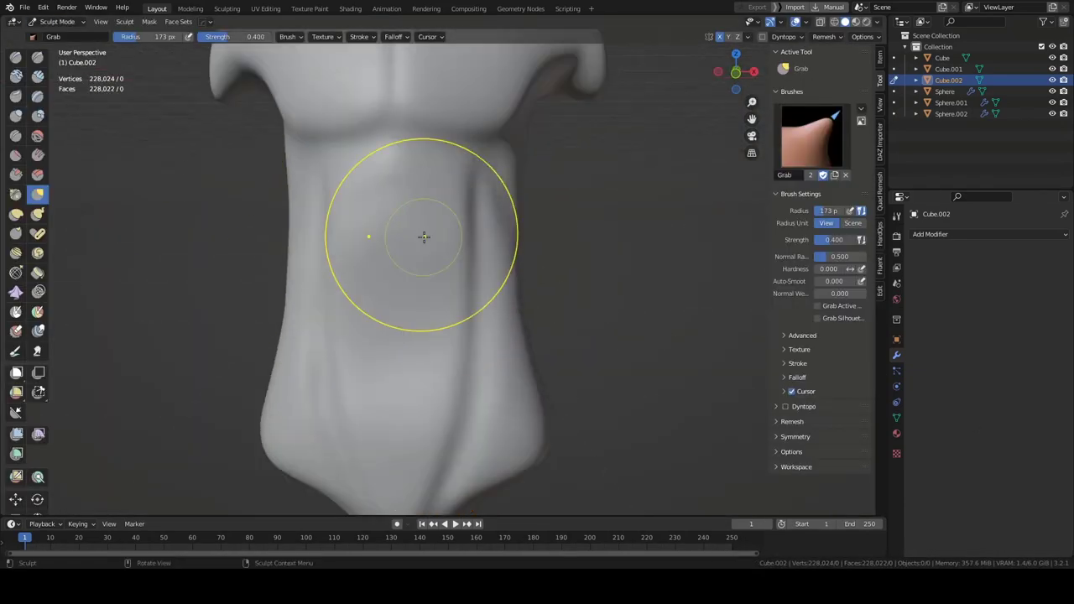
{"action": "right_click", "coordinate": [431, 241]}
{"action": "left_click_drag", "start_coordinate": [433, 241], "coordinate": [394, 244]}
{"action": "middle_click_drag", "start_coordinate": [395, 243], "coordinate": [380, 261]}
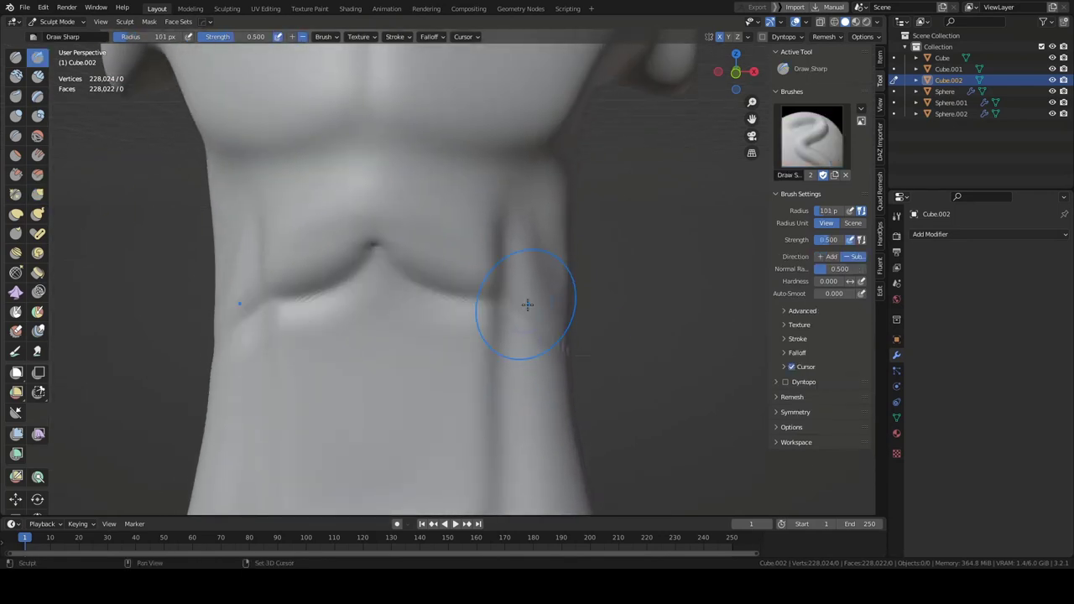
{"action": "key", "text": "g"}
{"action": "mouse_move", "coordinate": [527, 304]}
{"action": "middle_mouse_down"}
{"action": "mouse_move", "coordinate": [408, 259]}
{"action": "mouse_move", "coordinate": [525, 293]}
{"action": "middle_mouse_up"}
{"action": "scroll", "coordinate": [504, 285], "scroll_direction": "down", "scroll_amount": 4}
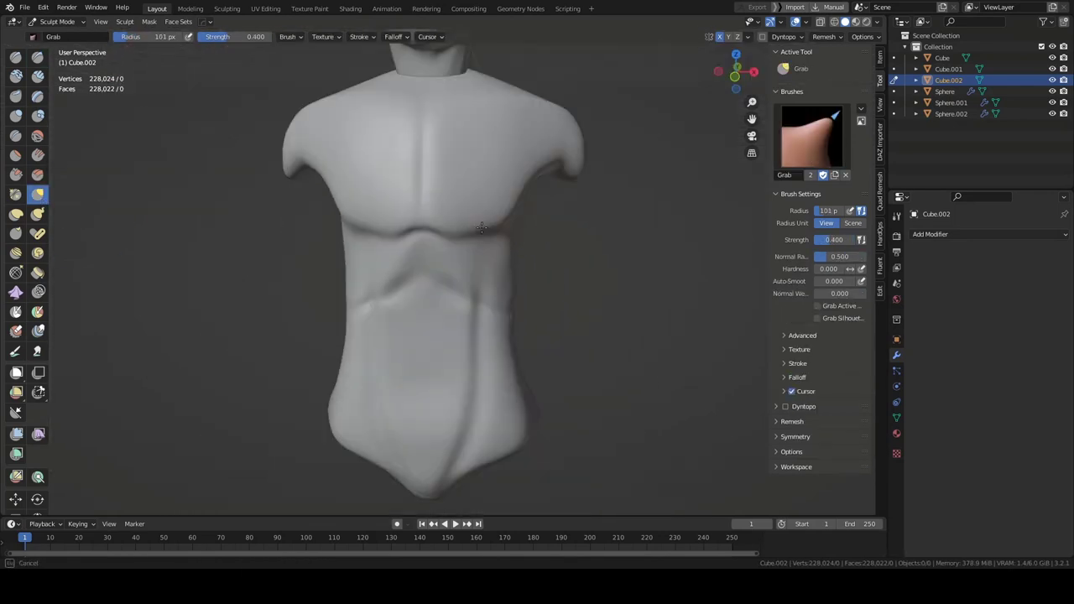
{"action": "scroll", "coordinate": [470, 284], "scroll_direction": "up", "scroll_amount": 4}
Step: Carve abdomen creases with Crease and reshape the torso side with Grab
{"action": "left_click", "coordinate": [14, 136]}
{"action": "middle_click_drag", "start_coordinate": [311, 163], "coordinate": [375, 223]}
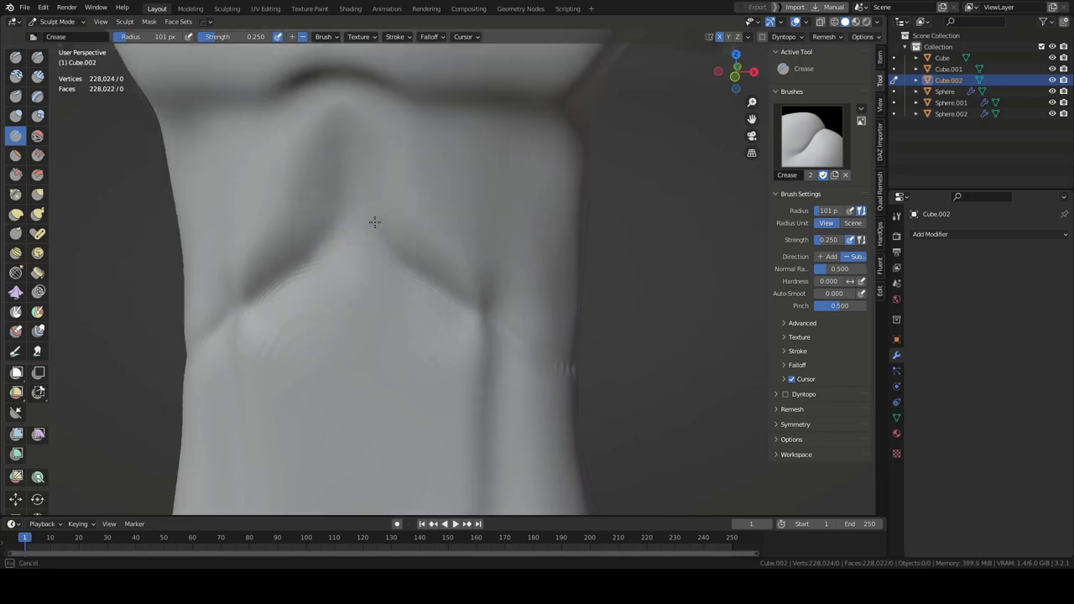
{"action": "scroll", "coordinate": [429, 346], "scroll_direction": "down", "scroll_amount": 4}
{"action": "scroll", "coordinate": [428, 344], "scroll_direction": "up", "scroll_amount": 4}
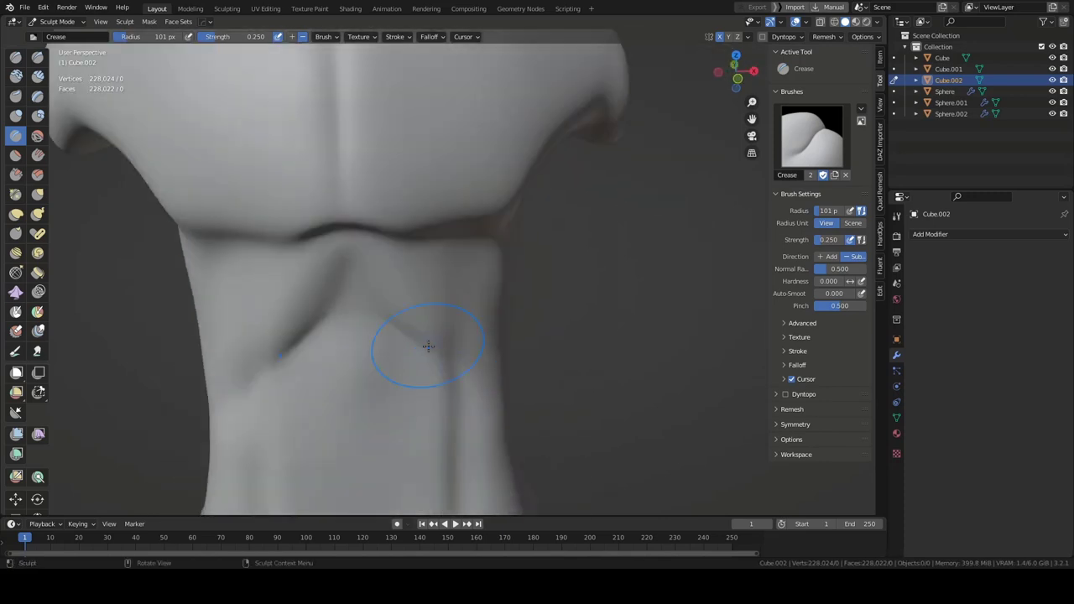
{"action": "scroll", "coordinate": [281, 242], "scroll_direction": "up", "scroll_amount": 2}
{"action": "middle_click_drag", "start_coordinate": [459, 412], "coordinate": [457, 271]}
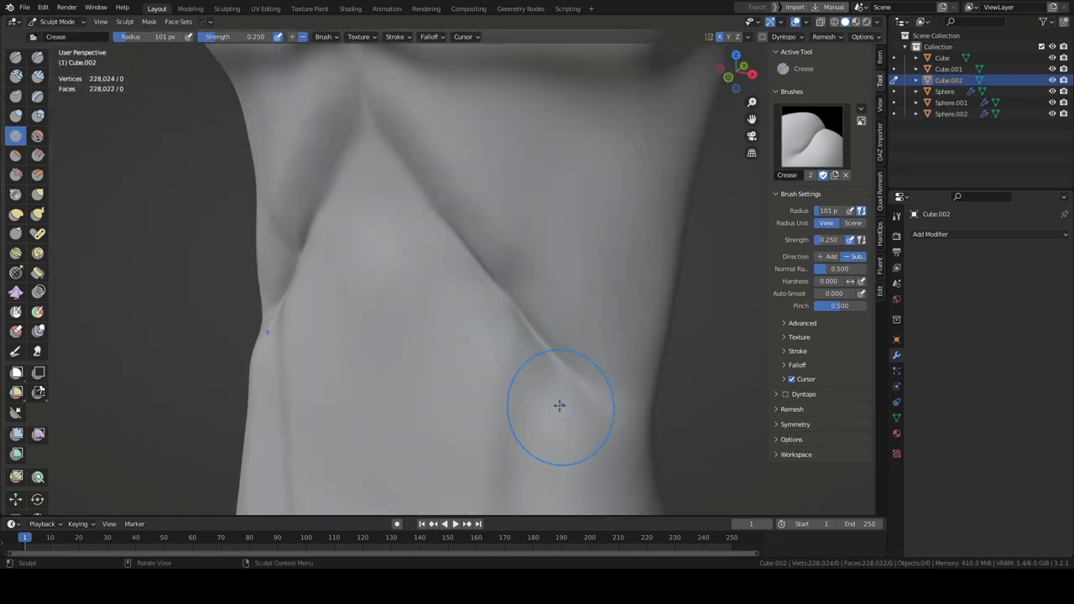
{"action": "key", "text": "g"}
{"action": "scroll", "coordinate": [559, 406], "scroll_direction": "down", "scroll_amount": 3}
{"action": "scroll", "coordinate": [485, 316], "scroll_direction": "up", "scroll_amount": 2}
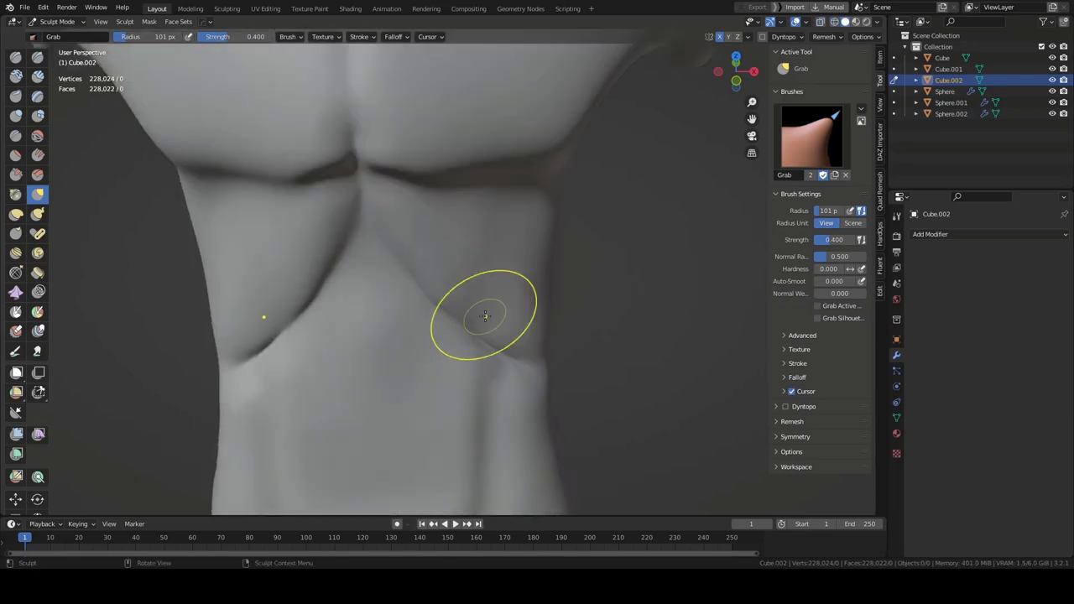
{"action": "scroll", "coordinate": [485, 315], "scroll_direction": "down", "scroll_amount": 2}
{"action": "scroll", "coordinate": [546, 355], "scroll_direction": "down", "scroll_amount": 3}
{"action": "middle_click_drag", "start_coordinate": [547, 335], "coordinate": [448, 311]}
Step: Enlarge the brush and draw sharp ribcage lines with Draw Sharp
{"action": "right_click", "coordinate": [239, 297]}
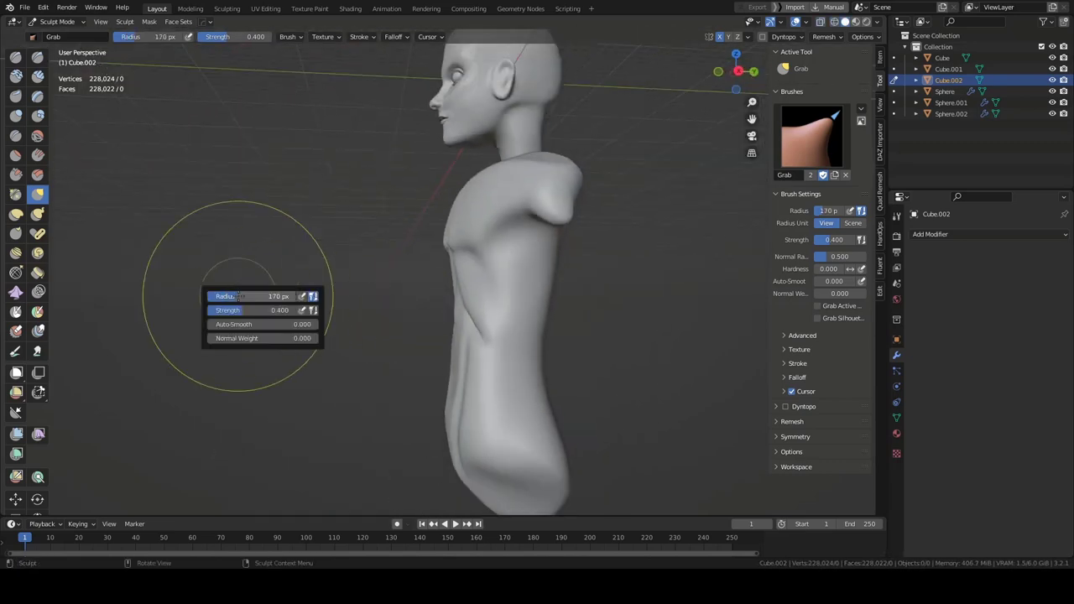
{"action": "scroll", "coordinate": [403, 453], "scroll_direction": "up", "scroll_amount": 3}
{"action": "middle_click_drag", "start_coordinate": [402, 453], "coordinate": [394, 293]}
{"action": "scroll", "coordinate": [383, 391], "scroll_direction": "up", "scroll_amount": 2}
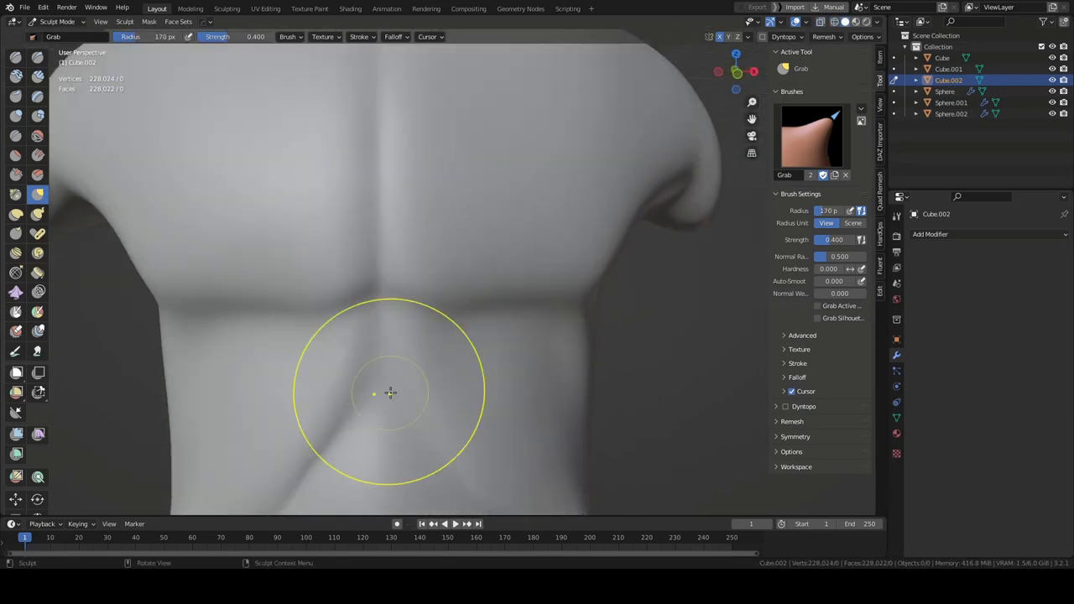
{"action": "key", "text": "shift+x"}
{"action": "scroll", "coordinate": [391, 263], "scroll_direction": "up", "scroll_amount": 2}
{"action": "scroll", "coordinate": [399, 125], "scroll_direction": "up", "scroll_amount": 1}
{"action": "scroll", "coordinate": [409, 505], "scroll_direction": "down", "scroll_amount": 3}
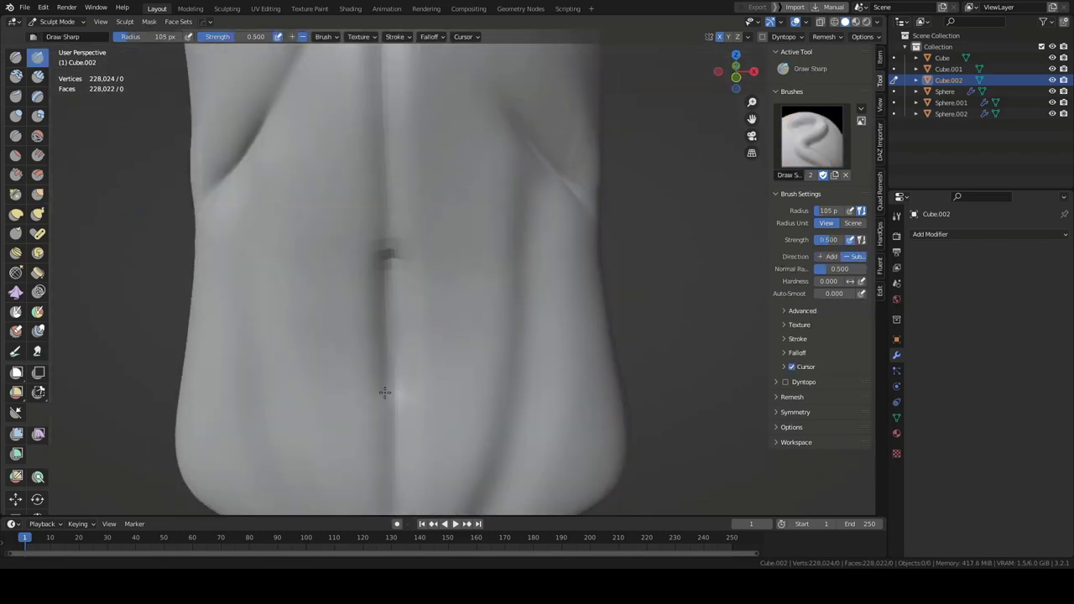
{"action": "mouse_move", "coordinate": [383, 391]}
{"action": "middle_mouse_down"}
{"action": "mouse_move", "coordinate": [450, 371]}
{"action": "mouse_move", "coordinate": [429, 372]}
{"action": "middle_mouse_up"}
{"action": "scroll", "coordinate": [429, 372], "scroll_direction": "up", "scroll_amount": 2}
Step: Carve sharp creases across the abdomen and front of the chest
{"action": "key", "text": "shift+c"}
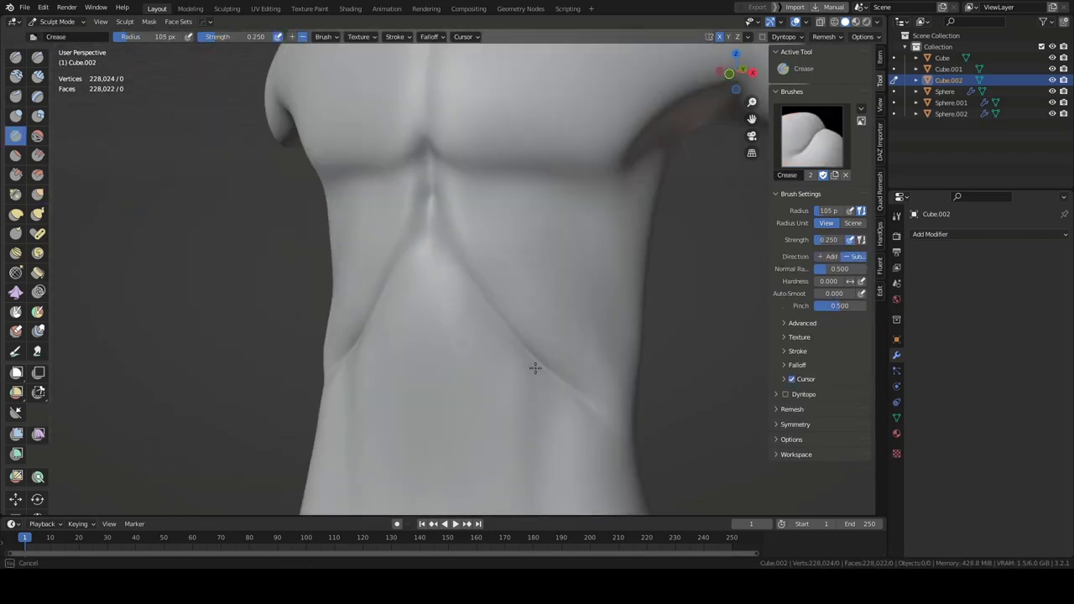
{"action": "mouse_move", "coordinate": [532, 366]}
{"action": "middle_mouse_down"}
{"action": "mouse_move", "coordinate": [511, 425]}
{"action": "mouse_move", "coordinate": [478, 146]}
{"action": "mouse_move", "coordinate": [443, 222]}
{"action": "middle_mouse_up"}
{"action": "scroll", "coordinate": [484, 212], "scroll_direction": "down", "scroll_amount": 2}
{"action": "mouse_move", "coordinate": [521, 162]}
{"action": "middle_mouse_down"}
{"action": "mouse_move", "coordinate": [367, 247]}
{"action": "mouse_move", "coordinate": [40, 199]}
{"action": "middle_mouse_up"}
{"action": "scroll", "coordinate": [367, 247], "scroll_direction": "down", "scroll_amount": 3}
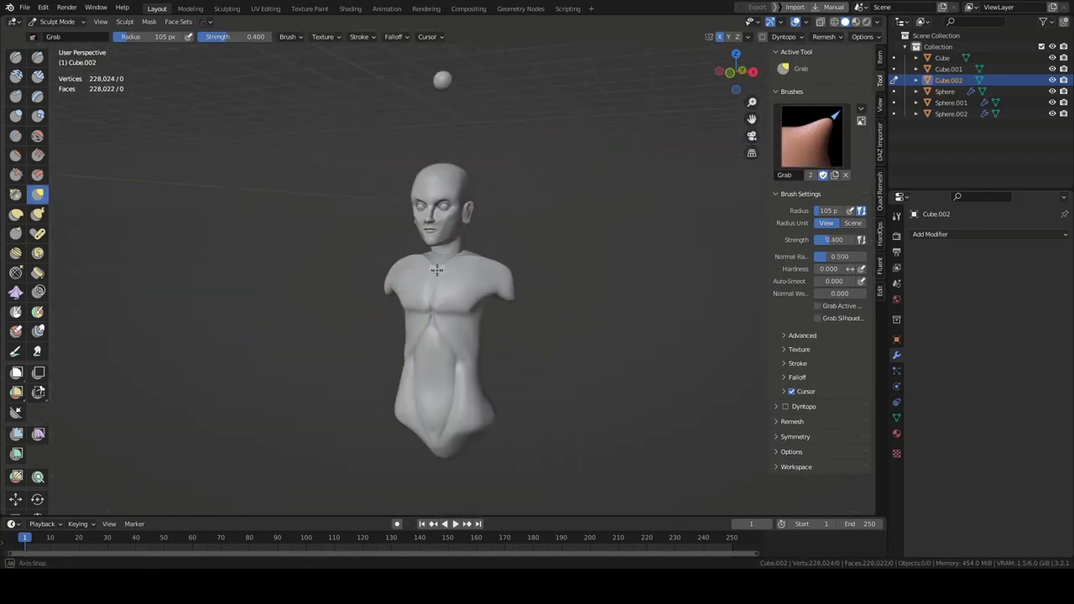
{"action": "mouse_move", "coordinate": [374, 92]}
{"action": "middle_mouse_down"}
{"action": "mouse_move", "coordinate": [424, 310]}
{"action": "mouse_move", "coordinate": [412, 492]}
{"action": "mouse_move", "coordinate": [431, 120]}
{"action": "mouse_move", "coordinate": [427, 242]}
{"action": "middle_mouse_up"}
{"action": "key", "text": "shift+c"}
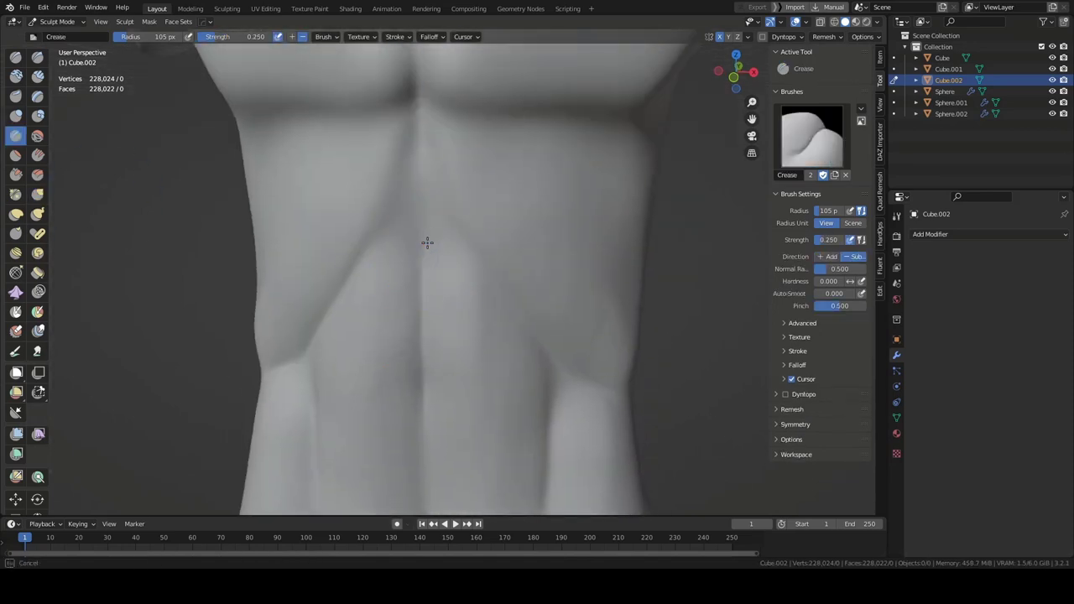
{"action": "middle_click_drag", "start_coordinate": [421, 120], "coordinate": [501, 266]}
{"action": "scroll", "coordinate": [500, 265], "scroll_direction": "down", "scroll_amount": 3}
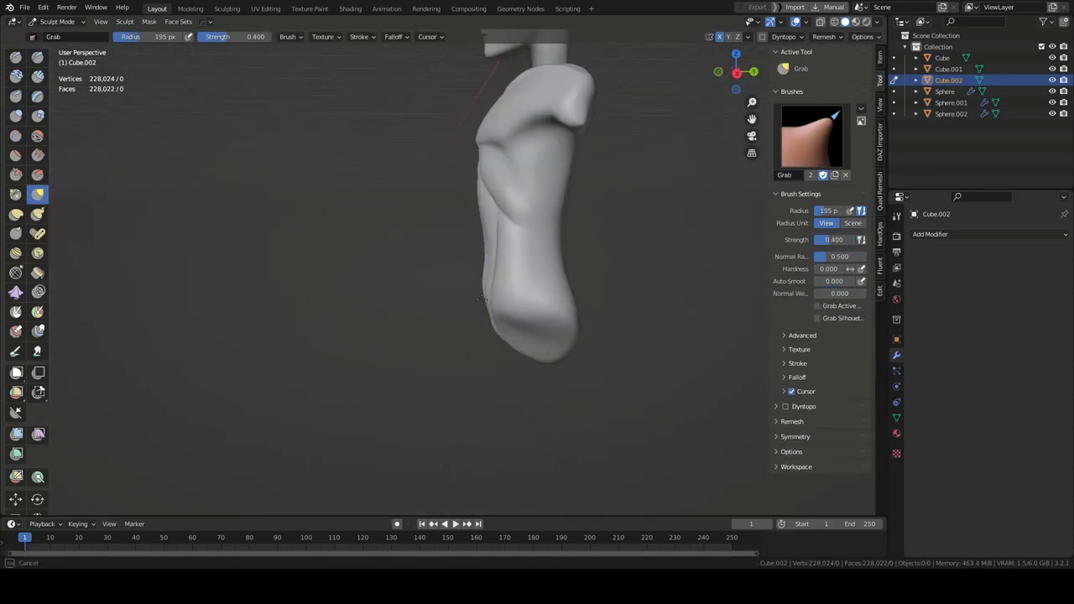
Step: Crease the chest folds up close, then switch to the Scrape brush
{"action": "mouse_move", "coordinate": [515, 278]}
{"action": "middle_mouse_down"}
{"action": "mouse_move", "coordinate": [295, 311]}
{"action": "mouse_move", "coordinate": [376, 100]}
{"action": "mouse_move", "coordinate": [210, 288]}
{"action": "middle_mouse_up"}
{"action": "key", "text": "shift+c"}
{"action": "scroll", "coordinate": [295, 312], "scroll_direction": "up", "scroll_amount": 3}
{"action": "scroll", "coordinate": [412, 372], "scroll_direction": "down", "scroll_amount": 3}
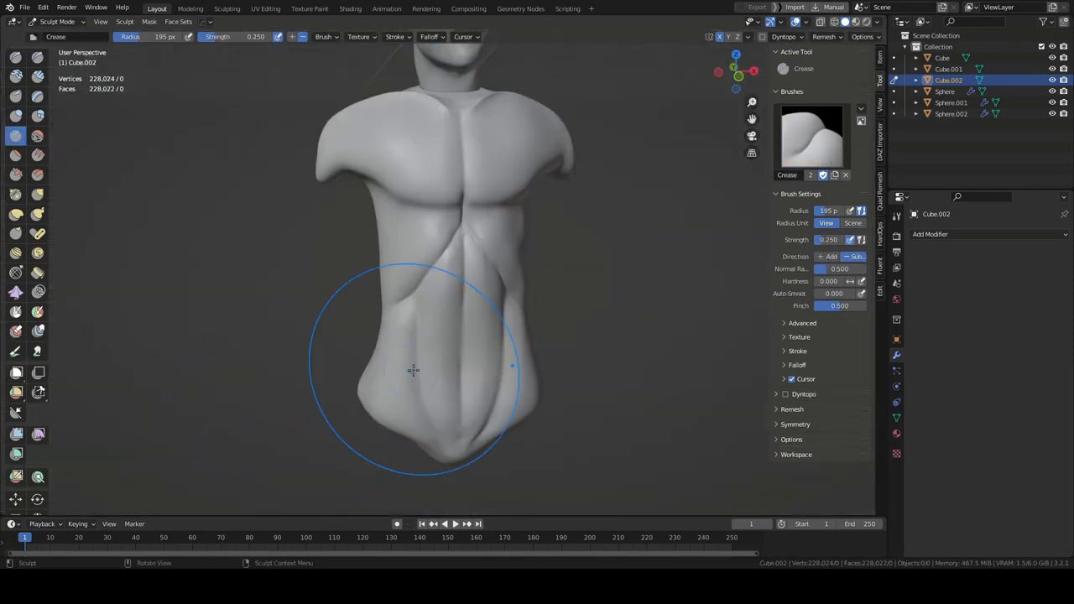
{"action": "left_click", "coordinate": [16, 173]}
{"action": "scroll", "coordinate": [439, 303], "scroll_direction": "up", "scroll_amount": 3}
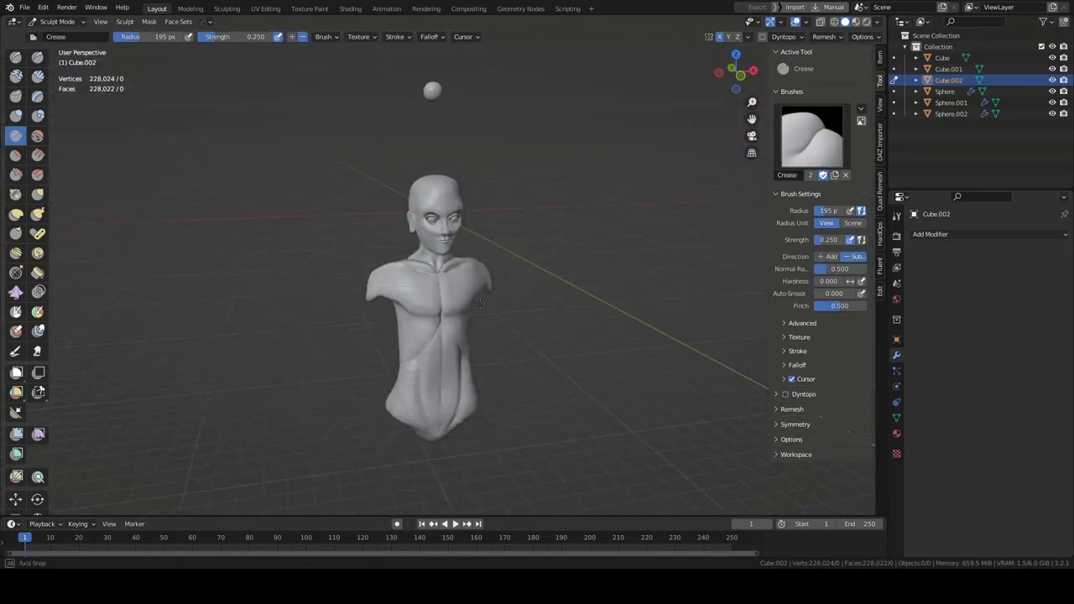
Step: Save fire elemental.blend in object mode, then switch between sculpt and object modes
{"action": "left_click", "coordinate": [56, 34]}
{"action": "key", "text": "ctrl+s"}
{"action": "left_click", "coordinate": [59, 59]}
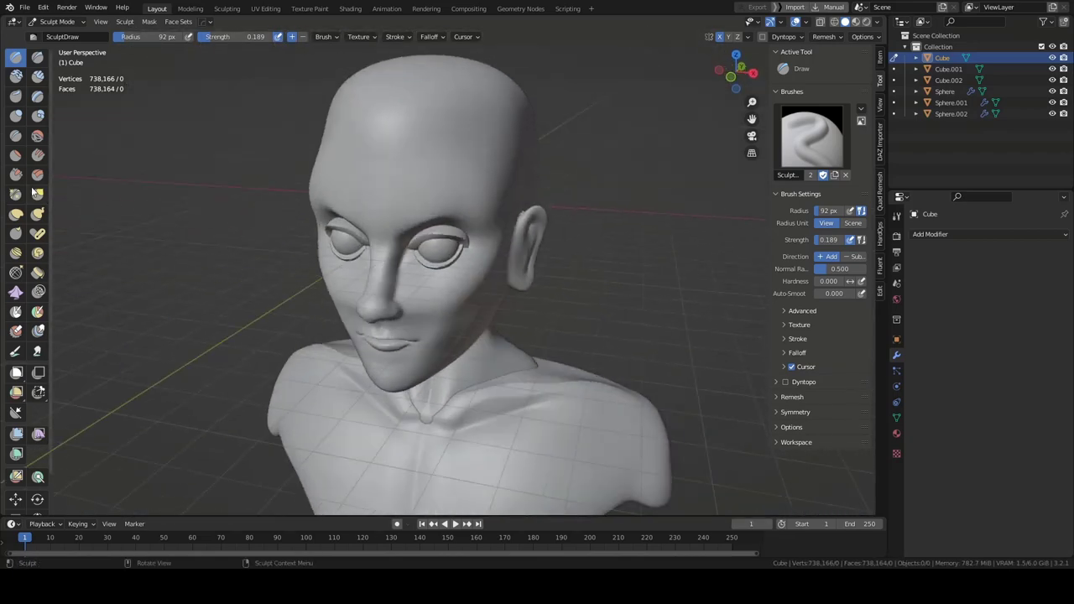
{"action": "left_click", "coordinate": [57, 22]}
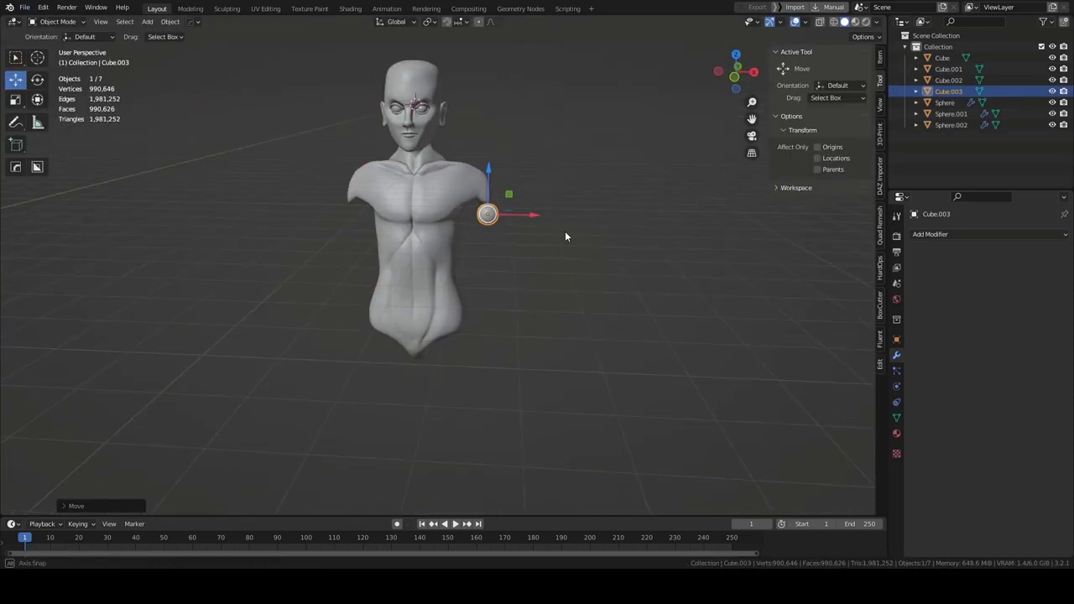
Step: Stretch the shoulder piece along Z and rough out the upper arm with Grab
{"action": "key", "text": "s"}
{"action": "key", "text": "z"}
{"action": "key", "text": "KP_3"}
{"action": "left_click", "coordinate": [59, 21]}
{"action": "left_click", "coordinate": [68, 71]}
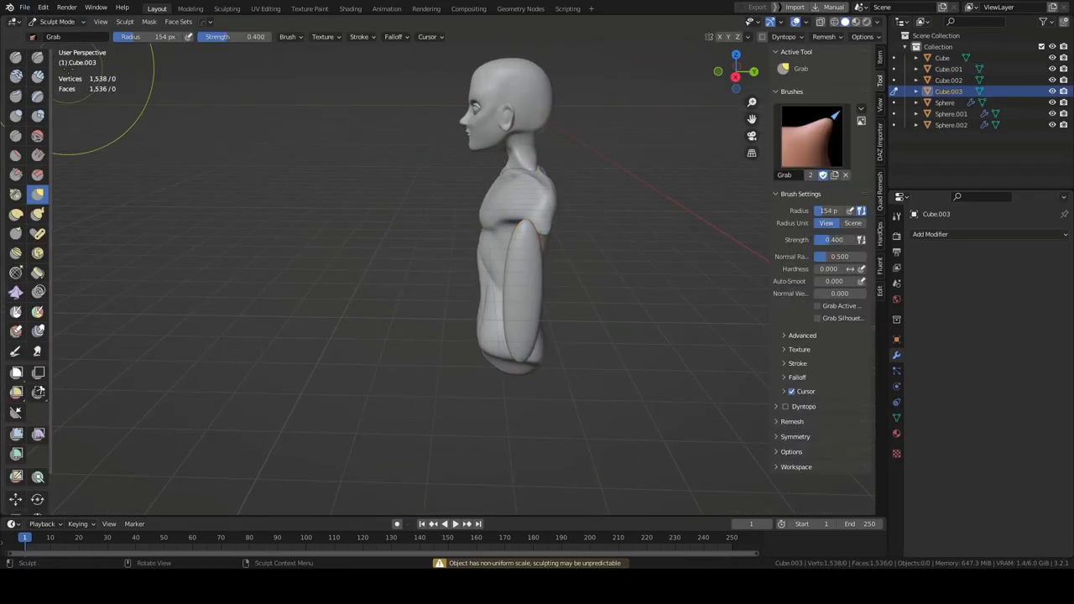
{"action": "key", "text": "KP_Decimal"}
{"action": "mouse_move", "coordinate": [367, 184]}
{"action": "middle_mouse_down", "text": "ctrl"}
{"action": "mouse_move", "coordinate": [352, 346]}
{"action": "mouse_move", "coordinate": [517, 244]}
{"action": "middle_mouse_up", "text": "ctrl"}
Step: Place the duplicated forearm piece below the upper arm in object mode
{"action": "key", "text": "ctrl+Tab"}
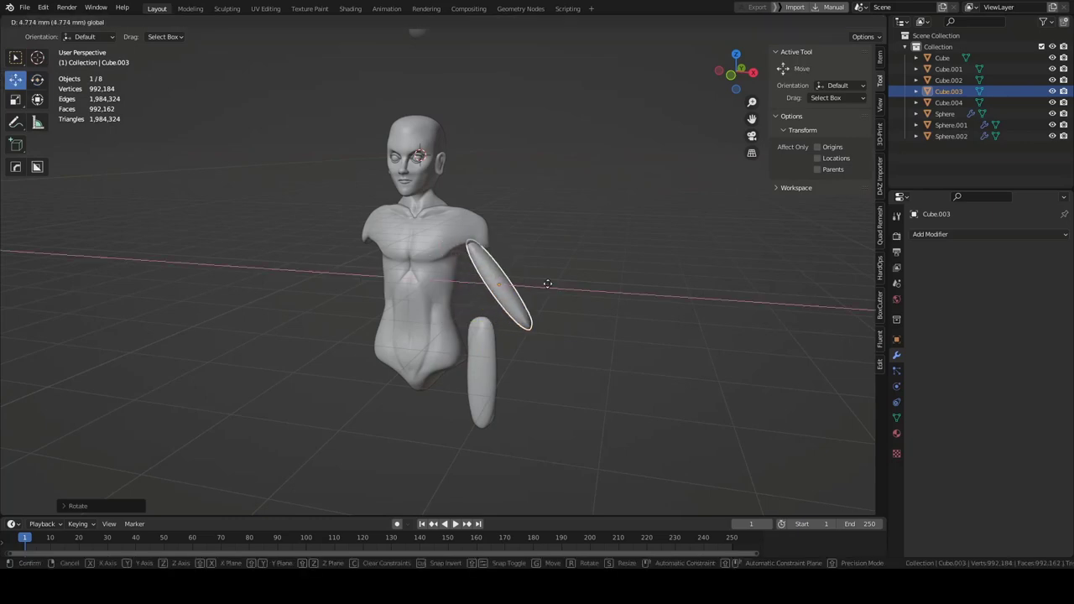
{"action": "left_click", "coordinate": [547, 283]}
{"action": "scroll", "coordinate": [548, 284], "scroll_direction": "up", "scroll_amount": 2}
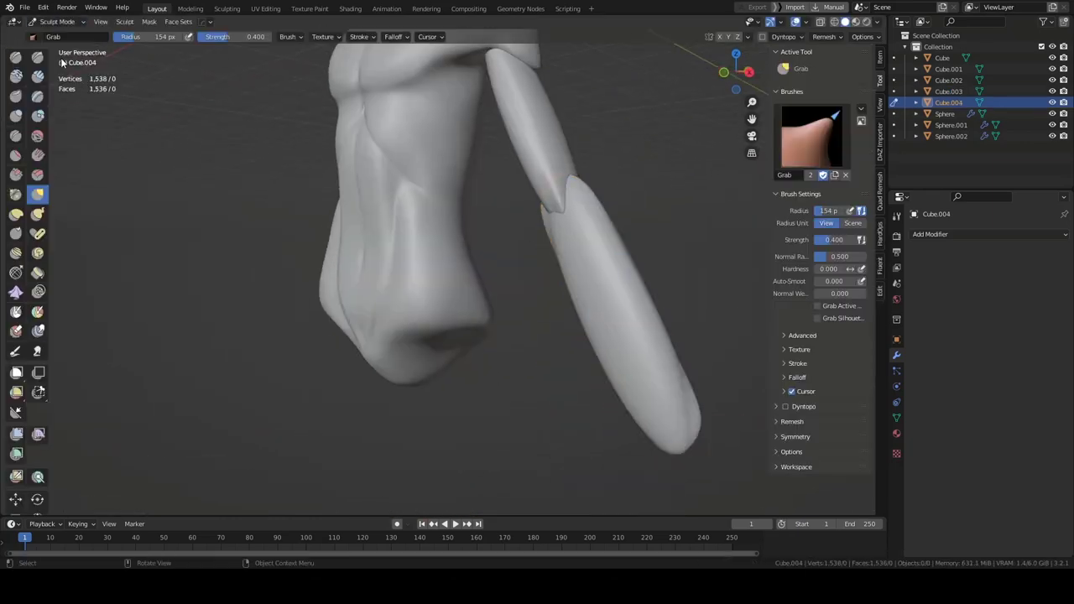
Step: Remesh the forearm for finer detail
{"action": "mouse_move", "coordinate": [441, 313]}
{"action": "middle_mouse_down"}
{"action": "mouse_move", "coordinate": [216, 407]}
{"action": "mouse_move", "coordinate": [559, 311]}
{"action": "mouse_move", "coordinate": [381, 271]}
{"action": "middle_mouse_up"}
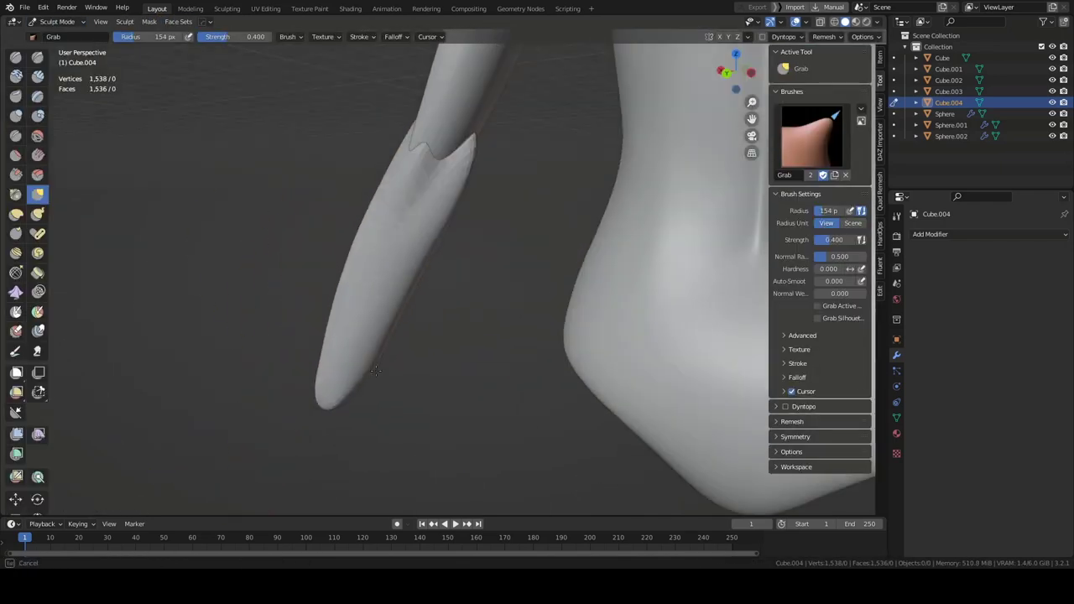
{"action": "mouse_move", "coordinate": [375, 371]}
{"action": "middle_mouse_down"}
{"action": "mouse_move", "coordinate": [271, 331]}
{"action": "mouse_move", "coordinate": [516, 247]}
{"action": "mouse_move", "coordinate": [395, 360]}
{"action": "mouse_move", "coordinate": [331, 401]}
{"action": "mouse_move", "coordinate": [383, 355]}
{"action": "mouse_move", "coordinate": [509, 326]}
{"action": "middle_mouse_up"}
{"action": "middle_click_drag", "start_coordinate": [471, 235], "coordinate": [568, 162]}
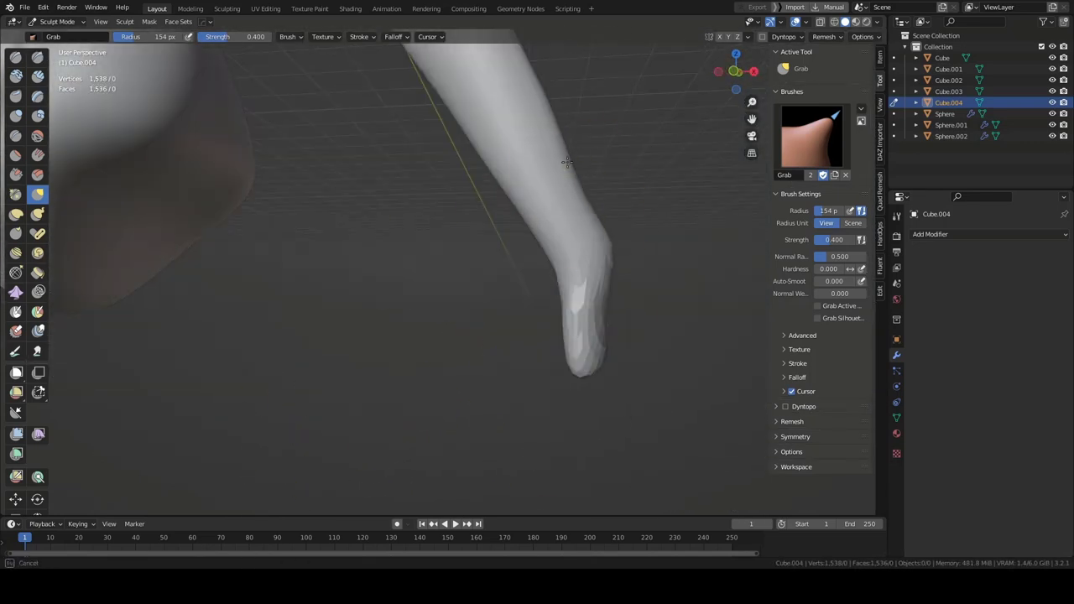
{"action": "middle_click_drag", "start_coordinate": [494, 178], "coordinate": [504, 277]}
{"action": "left_click", "coordinate": [823, 37]}
{"action": "left_click", "coordinate": [826, 146]}
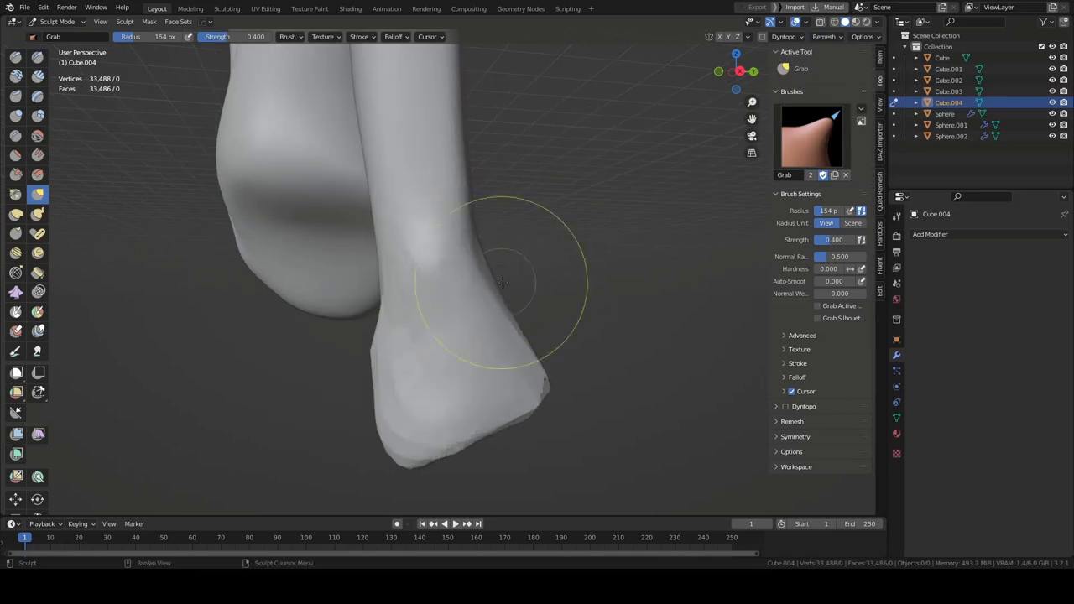
Step: Pull a thumb out from the wrist to form a mitten hand
{"action": "mouse_move", "coordinate": [494, 422]}
{"action": "middle_mouse_down"}
{"action": "mouse_move", "coordinate": [240, 216]}
{"action": "mouse_move", "coordinate": [383, 360]}
{"action": "mouse_move", "coordinate": [410, 320]}
{"action": "mouse_move", "coordinate": [444, 300]}
{"action": "middle_mouse_up"}
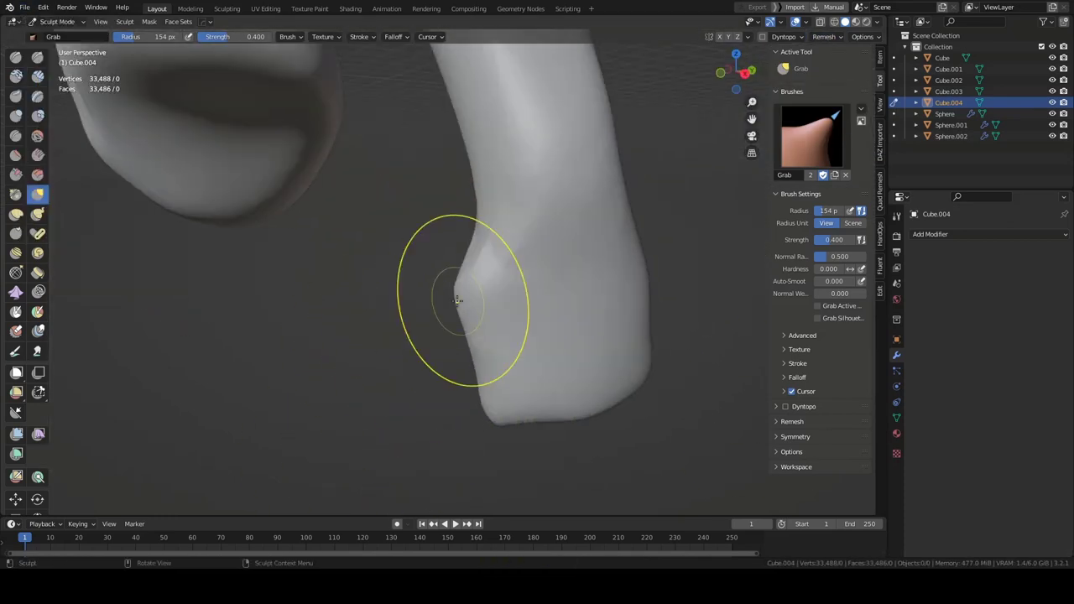
{"action": "left_click_drag", "start_coordinate": [444, 300], "coordinate": [386, 353]}
{"action": "middle_click_drag", "start_coordinate": [465, 266], "coordinate": [313, 350]}
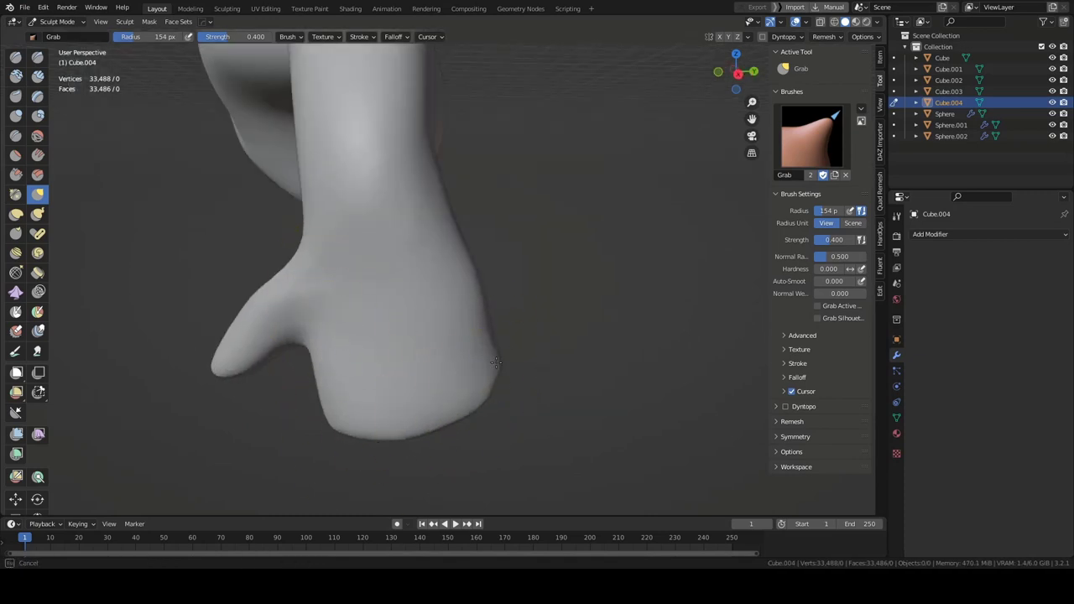
{"action": "middle_click_drag", "start_coordinate": [450, 204], "coordinate": [438, 231]}
{"action": "middle_click_drag", "start_coordinate": [453, 336], "coordinate": [576, 264]}
{"action": "scroll", "coordinate": [576, 264], "scroll_direction": "down", "scroll_amount": 5}
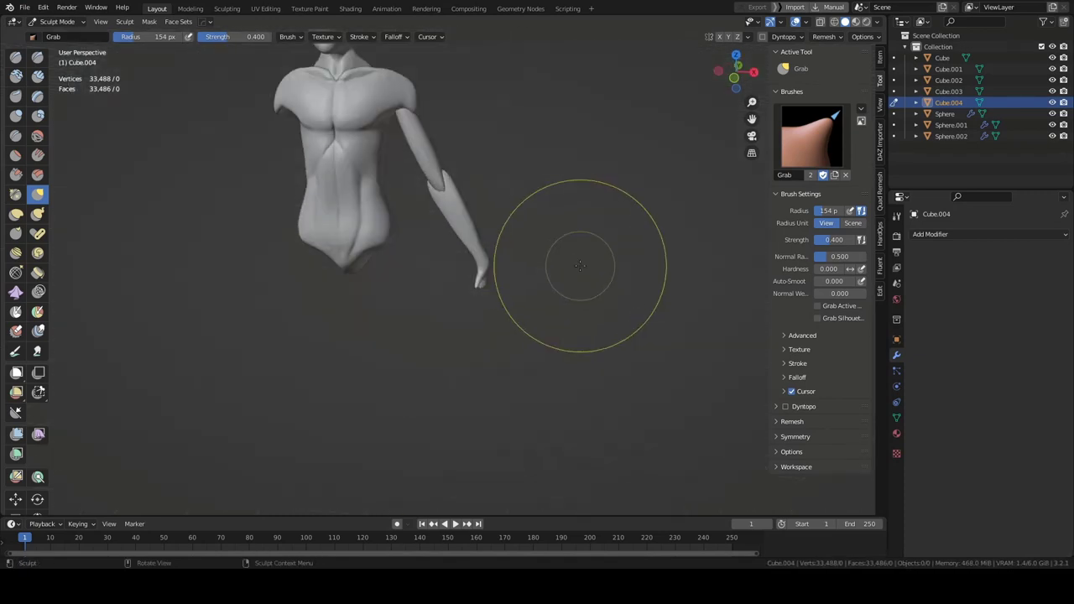
Step: Clear the arm's rotation and mirror it across the torso Cube.002 with a Mirror modifier
{"action": "key", "text": "ctrl+Tab"}
{"action": "key", "text": "alt+r"}
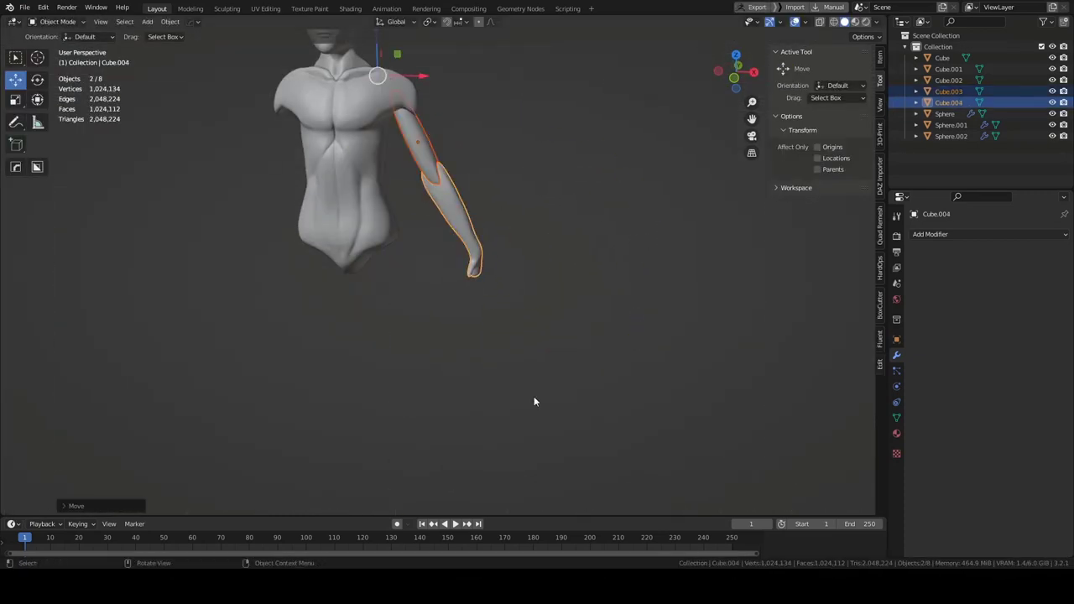
{"action": "middle_click_drag", "start_coordinate": [534, 401], "coordinate": [415, 229]}
{"action": "left_click", "coordinate": [930, 234]}
{"action": "left_click", "coordinate": [839, 374]}
{"action": "left_click", "coordinate": [930, 234]}
{"action": "left_click", "coordinate": [859, 349]}
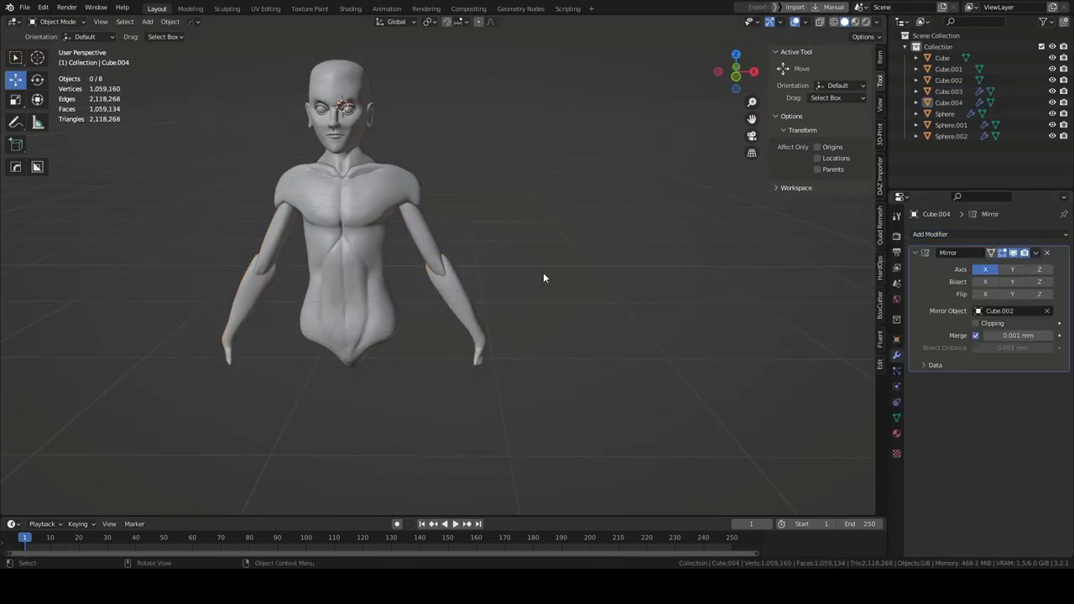
Step: Duplicate the spare sphere floating above the figure
{"action": "middle_click_drag", "start_coordinate": [543, 278], "coordinate": [568, 298]}
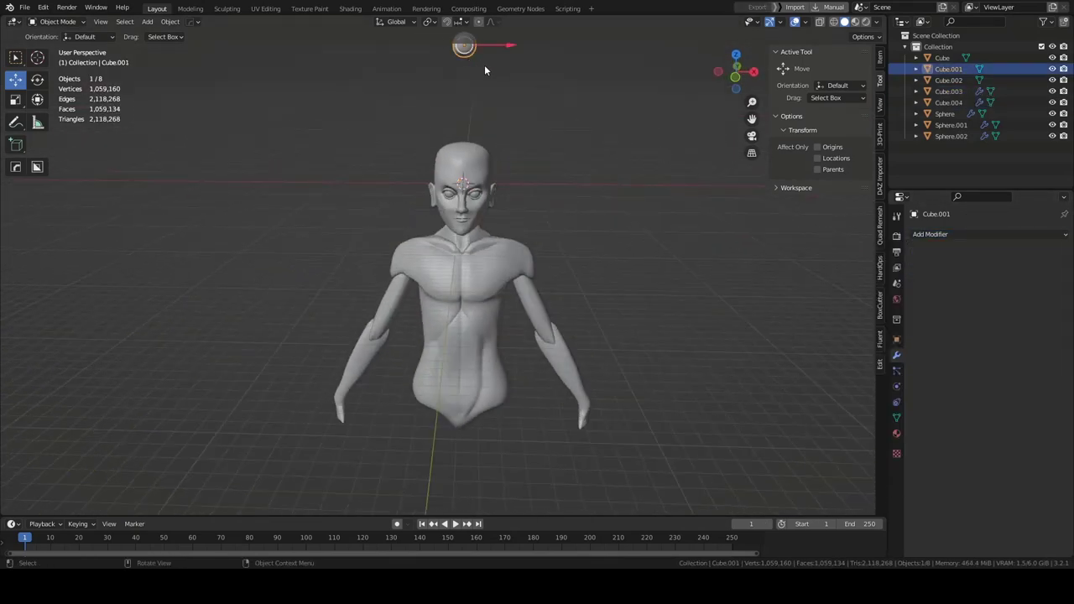
{"action": "key", "text": "shift+d"}
{"action": "scroll", "coordinate": [484, 70], "scroll_direction": "down", "scroll_amount": 3}
Step: Move the sphere copy onto the top of the head and sculpt it into a hood of hair
{"action": "middle_click_drag", "start_coordinate": [484, 71], "coordinate": [511, 255]}
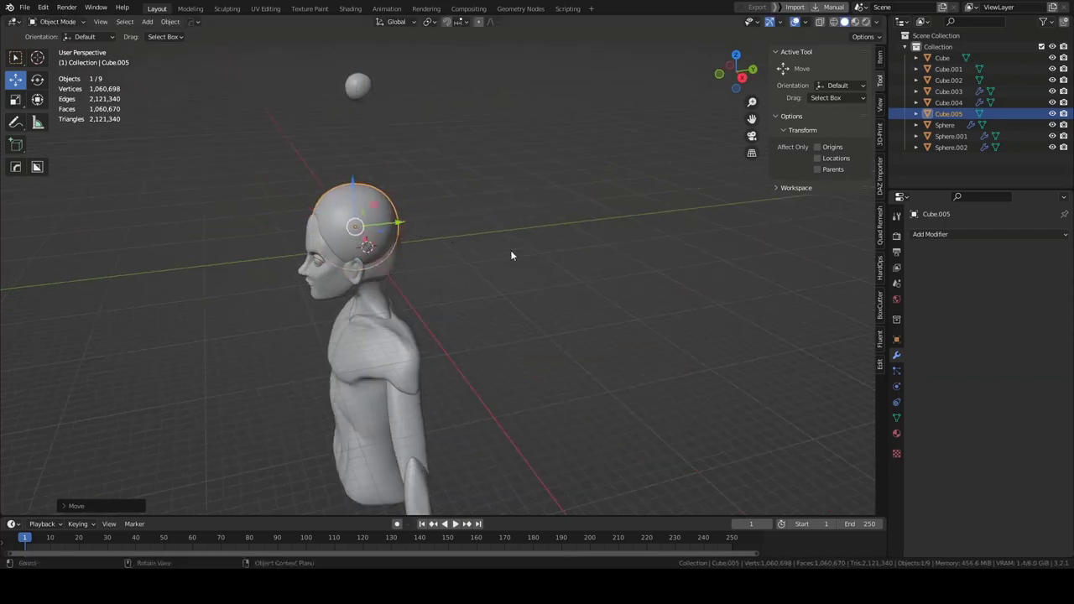
{"action": "left_click", "coordinate": [61, 59]}
{"action": "middle_click_drag", "start_coordinate": [588, 210], "coordinate": [694, 113]}
{"action": "scroll", "coordinate": [451, 274], "scroll_direction": "up", "scroll_amount": 2}
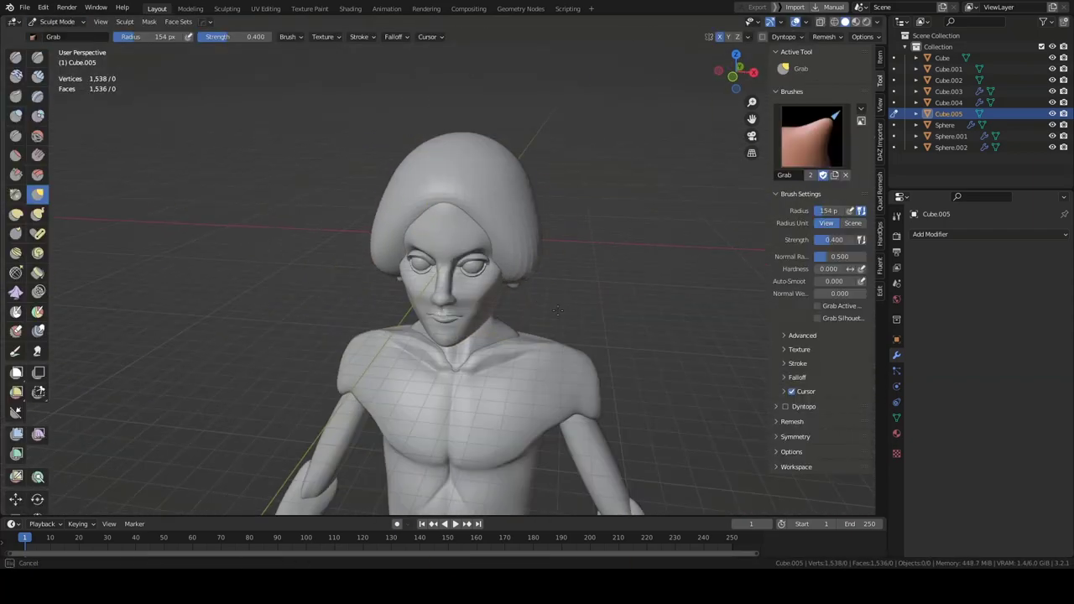
{"action": "scroll", "coordinate": [522, 274], "scroll_direction": "up", "scroll_amount": 2}
{"action": "mouse_move", "coordinate": [522, 274]}
{"action": "middle_mouse_down"}
{"action": "mouse_move", "coordinate": [420, 277]}
{"action": "mouse_move", "coordinate": [513, 281]}
{"action": "mouse_move", "coordinate": [383, 216]}
{"action": "mouse_move", "coordinate": [432, 215]}
{"action": "mouse_move", "coordinate": [265, 212]}
{"action": "mouse_move", "coordinate": [395, 240]}
{"action": "mouse_move", "coordinate": [480, 195]}
{"action": "mouse_move", "coordinate": [367, 92]}
{"action": "middle_mouse_up"}
{"action": "scroll", "coordinate": [432, 216], "scroll_direction": "up", "scroll_amount": 3}
{"action": "scroll", "coordinate": [395, 240], "scroll_direction": "down", "scroll_amount": 1}
Step: Place a second sphere copy at the back of the head and grab it up into a ponytail
{"action": "key", "text": "ctrl+Tab"}
{"action": "scroll", "coordinate": [420, 151], "scroll_direction": "down", "scroll_amount": 3}
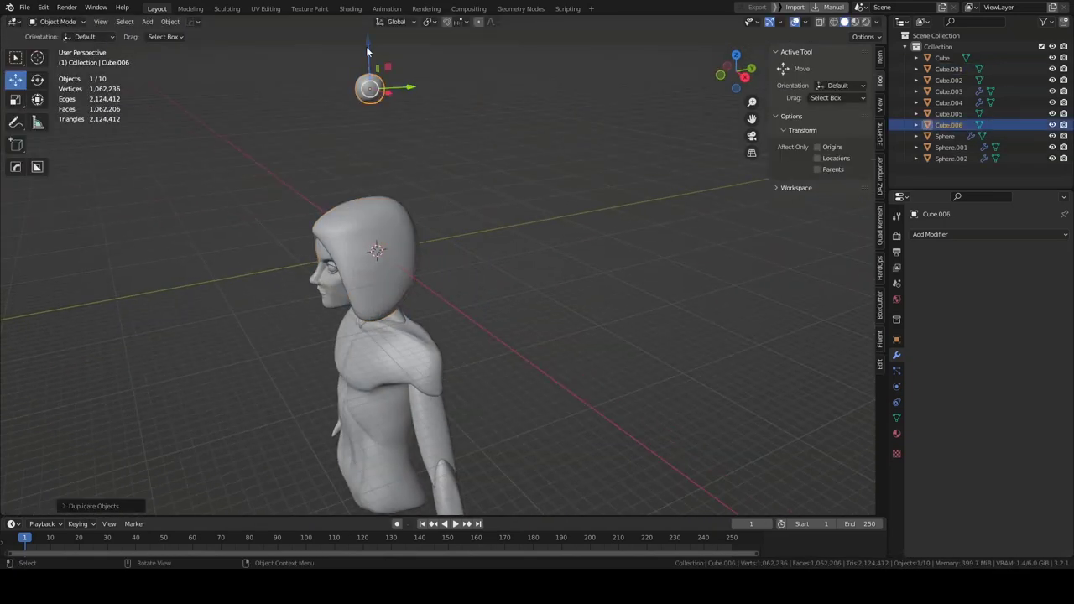
{"action": "key", "text": "ctrl+Tab"}
{"action": "middle_click_drag", "start_coordinate": [251, 151], "coordinate": [387, 226]}
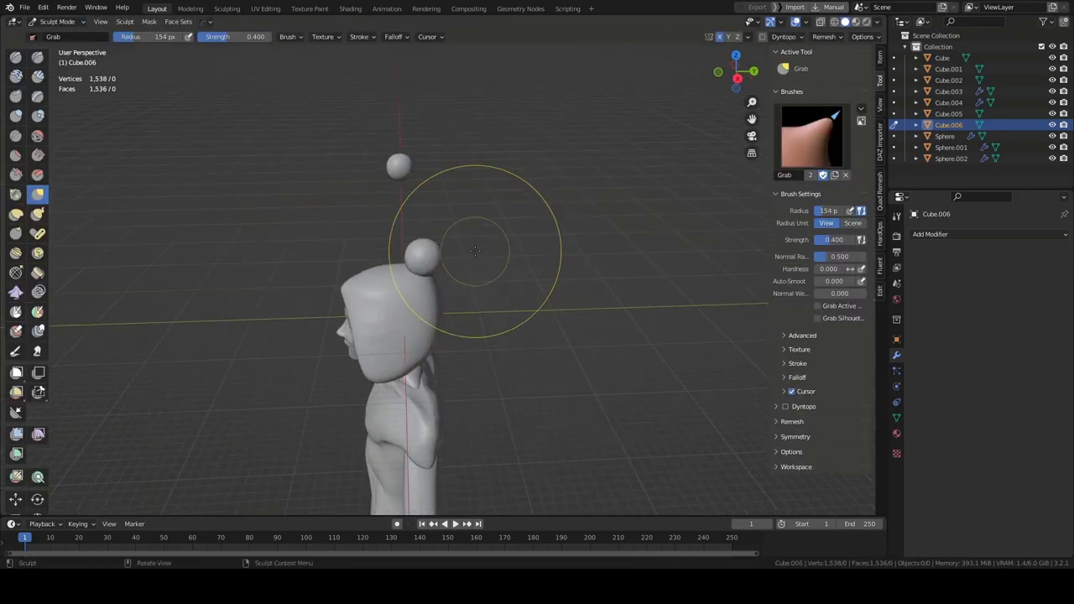
{"action": "scroll", "coordinate": [474, 252], "scroll_direction": "up", "scroll_amount": 2}
{"action": "middle_click_drag", "start_coordinate": [474, 251], "coordinate": [575, 350]}
{"action": "middle_click_drag", "start_coordinate": [510, 271], "coordinate": [514, 245]}
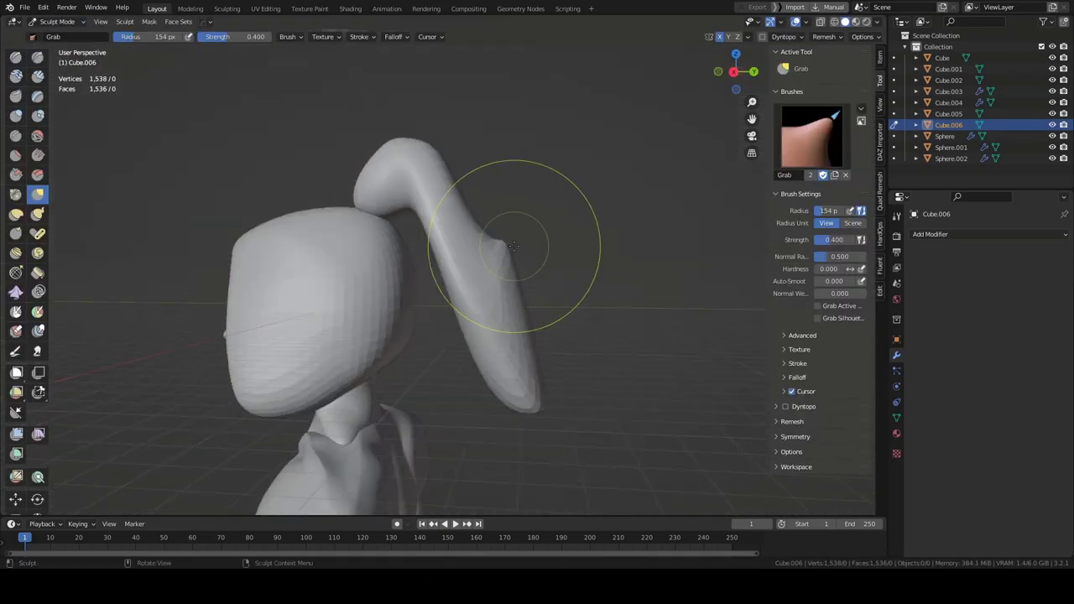
{"action": "mouse_move", "coordinate": [354, 158]}
{"action": "middle_mouse_down"}
{"action": "mouse_move", "coordinate": [427, 180]}
{"action": "mouse_move", "coordinate": [402, 210]}
{"action": "middle_mouse_up"}
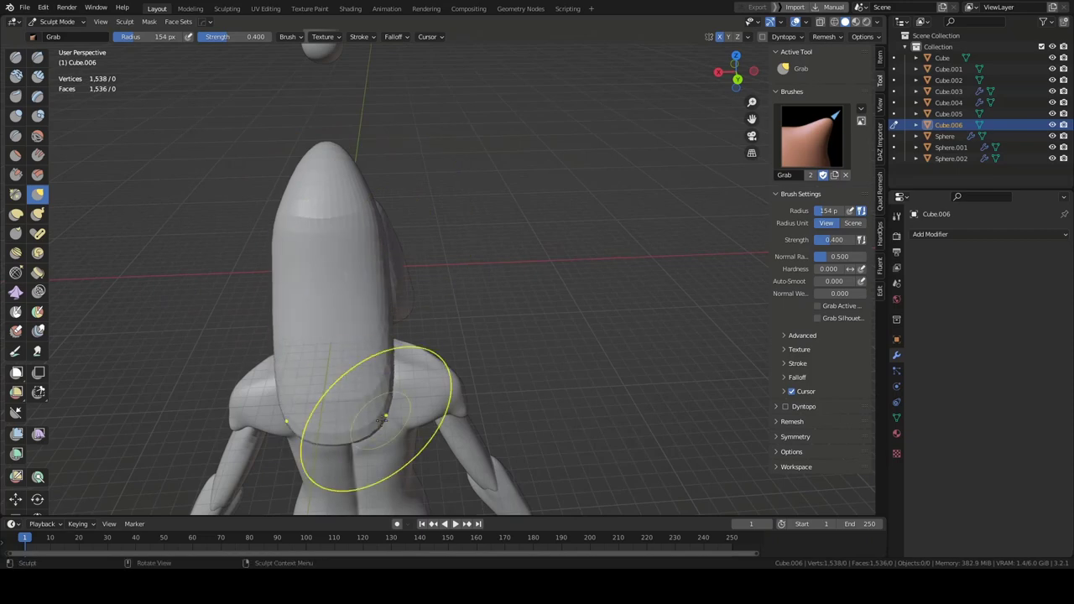
Step: Switch sculpting back to the hair hood and inspect it from the side
{"action": "key", "text": "alt+q"}
{"action": "mouse_move", "coordinate": [522, 286]}
{"action": "middle_mouse_down"}
{"action": "mouse_move", "coordinate": [427, 215]}
{"action": "mouse_move", "coordinate": [436, 432]}
{"action": "middle_mouse_up"}
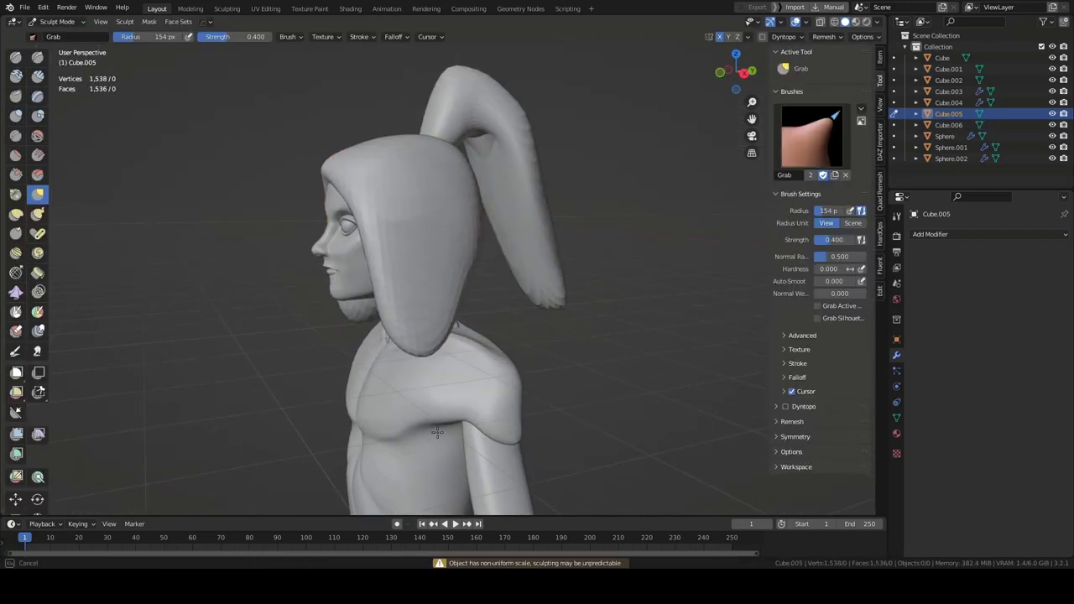
{"action": "mouse_move", "coordinate": [322, 318]}
{"action": "middle_mouse_down"}
{"action": "mouse_move", "coordinate": [487, 383]}
{"action": "mouse_move", "coordinate": [372, 413]}
{"action": "middle_mouse_up"}
Step: Remesh Cube.005's hair to a dense 245,600-vertex mesh, then pick the sharp draw brush
{"action": "key", "text": "shift+x"}
{"action": "key", "text": "g"}
{"action": "mouse_move", "coordinate": [340, 445]}
{"action": "middle_mouse_down"}
{"action": "mouse_move", "coordinate": [479, 154]}
{"action": "mouse_move", "coordinate": [515, 345]}
{"action": "mouse_move", "coordinate": [506, 352]}
{"action": "middle_mouse_up"}
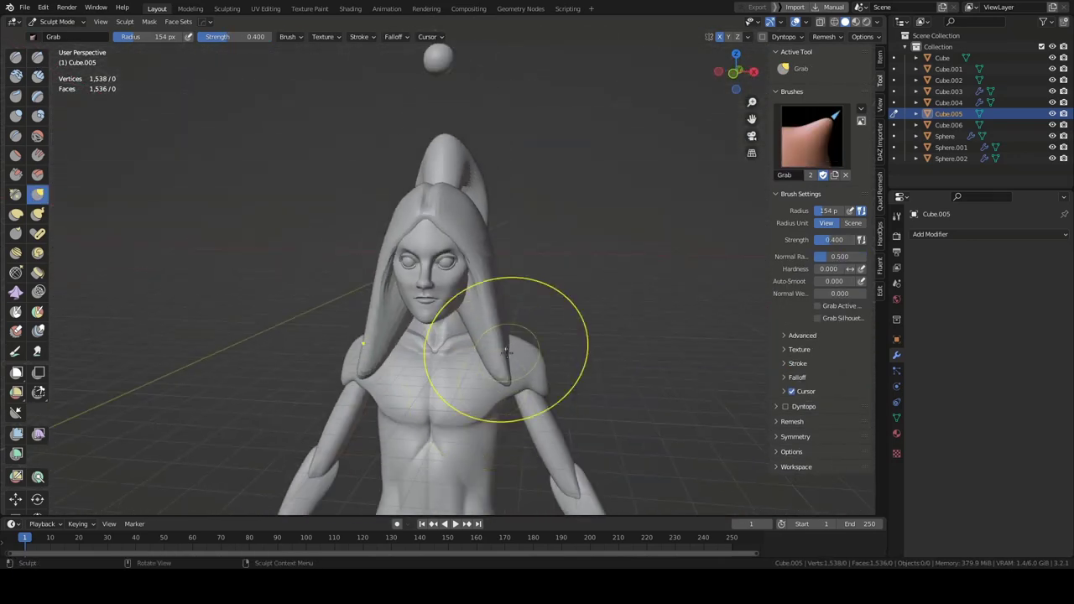
{"action": "mouse_move", "coordinate": [613, 172]}
{"action": "middle_mouse_down", "text": "shift"}
{"action": "mouse_move", "coordinate": [474, 287]}
{"action": "mouse_move", "coordinate": [521, 267]}
{"action": "middle_mouse_up", "text": "shift"}
{"action": "middle_click_drag", "start_coordinate": [494, 168], "coordinate": [494, 224]}
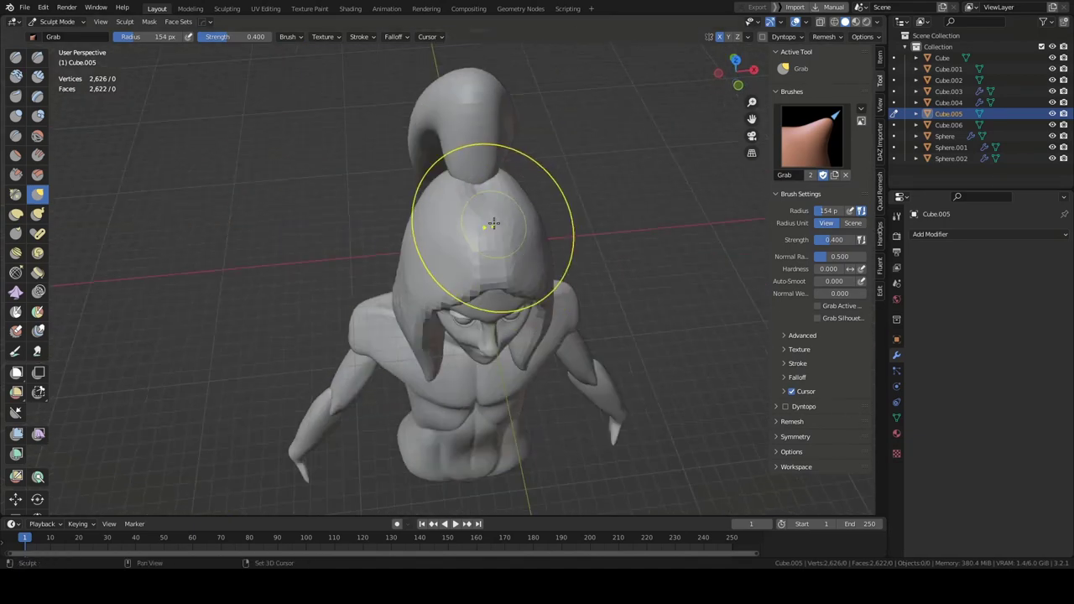
{"action": "left_click", "coordinate": [826, 144]}
{"action": "mouse_move", "coordinate": [467, 180]}
{"action": "middle_mouse_down"}
{"action": "mouse_move", "coordinate": [428, 353]}
{"action": "mouse_move", "coordinate": [464, 333]}
{"action": "middle_mouse_up"}
{"action": "mouse_move", "coordinate": [475, 363]}
{"action": "middle_mouse_down"}
{"action": "mouse_move", "coordinate": [276, 336]}
{"action": "mouse_move", "coordinate": [420, 353]}
{"action": "middle_mouse_up"}
{"action": "key", "text": "shift+x"}
{"action": "scroll", "coordinate": [429, 329], "scroll_direction": "up", "scroll_amount": 3}
Step: Carve flowing strand grooves down the hair with the Draw brush
{"action": "key", "text": "g"}
{"action": "mouse_move", "coordinate": [413, 166]}
{"action": "middle_mouse_down"}
{"action": "mouse_move", "coordinate": [251, 168]}
{"action": "mouse_move", "coordinate": [252, 277]}
{"action": "mouse_move", "coordinate": [251, 185]}
{"action": "middle_mouse_up"}
{"action": "left_click", "coordinate": [15, 57]}
{"action": "middle_click_drag", "start_coordinate": [420, 92], "coordinate": [340, 147]}
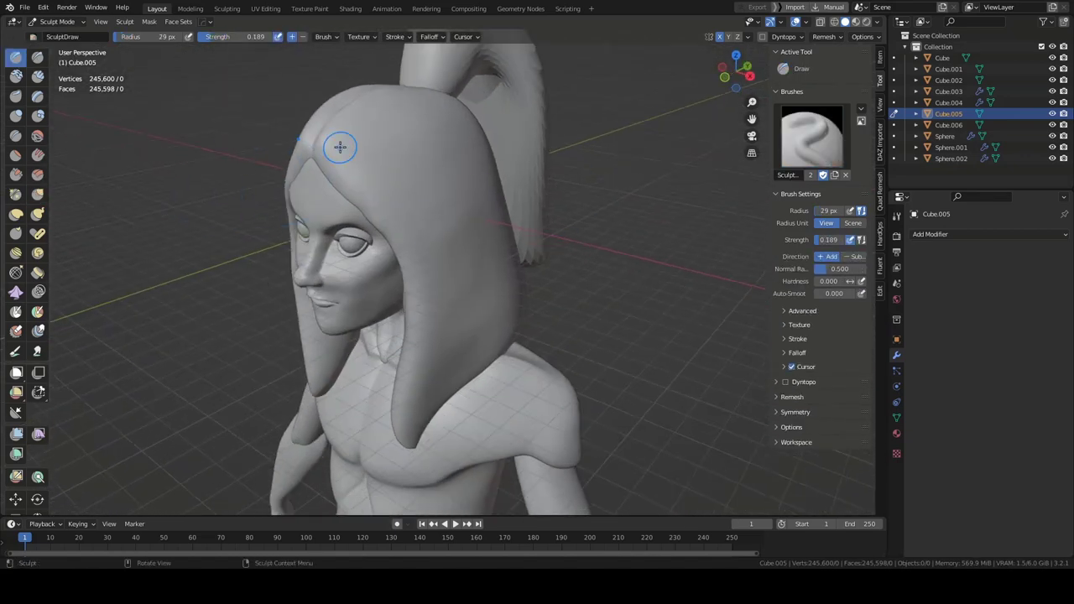
{"action": "mouse_move", "coordinate": [373, 196]}
{"action": "middle_mouse_down"}
{"action": "mouse_move", "coordinate": [359, 230]}
{"action": "mouse_move", "coordinate": [410, 178]}
{"action": "middle_mouse_up"}
{"action": "mouse_move", "coordinate": [375, 369]}
{"action": "middle_mouse_down"}
{"action": "mouse_move", "coordinate": [585, 311]}
{"action": "mouse_move", "coordinate": [471, 236]}
{"action": "mouse_move", "coordinate": [444, 241]}
{"action": "mouse_move", "coordinate": [361, 200]}
{"action": "middle_mouse_up"}
{"action": "scroll", "coordinate": [585, 312], "scroll_direction": "down", "scroll_amount": 4}
{"action": "scroll", "coordinate": [361, 200], "scroll_direction": "down", "scroll_amount": 4}
Step: Turn to the ponytail and shrink the brush size for detail work
{"action": "middle_click_drag", "start_coordinate": [443, 149], "coordinate": [67, 21]}
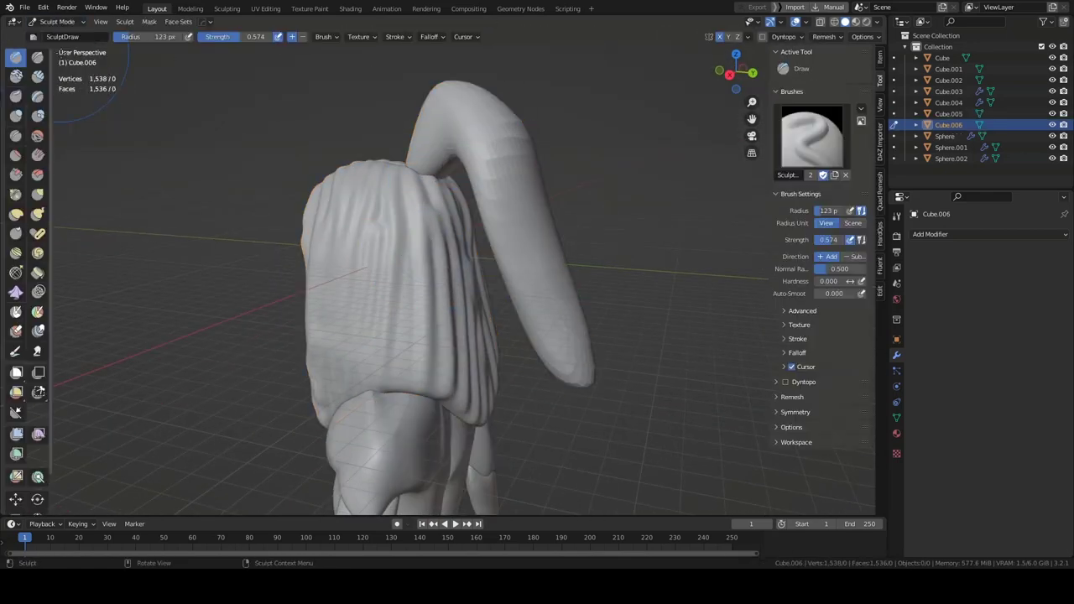
{"action": "mouse_move", "coordinate": [632, 180]}
{"action": "middle_mouse_down"}
{"action": "mouse_move", "coordinate": [378, 166]}
{"action": "mouse_move", "coordinate": [469, 94]}
{"action": "mouse_move", "coordinate": [499, 160]}
{"action": "mouse_move", "coordinate": [597, 234]}
{"action": "middle_mouse_up"}
{"action": "key", "text": "f"}
{"action": "right_click", "coordinate": [598, 235]}
{"action": "mouse_move", "coordinate": [511, 472]}
{"action": "middle_mouse_down"}
{"action": "mouse_move", "coordinate": [504, 168]}
{"action": "mouse_move", "coordinate": [605, 180]}
{"action": "middle_mouse_up"}
Step: Add a cylinder, size it, and tilt it into a band around the ponytail's base
{"action": "left_click", "coordinate": [57, 21]}
{"action": "left_click", "coordinate": [59, 37]}
{"action": "left_click", "coordinate": [147, 22]}
{"action": "left_click", "coordinate": [261, 89]}
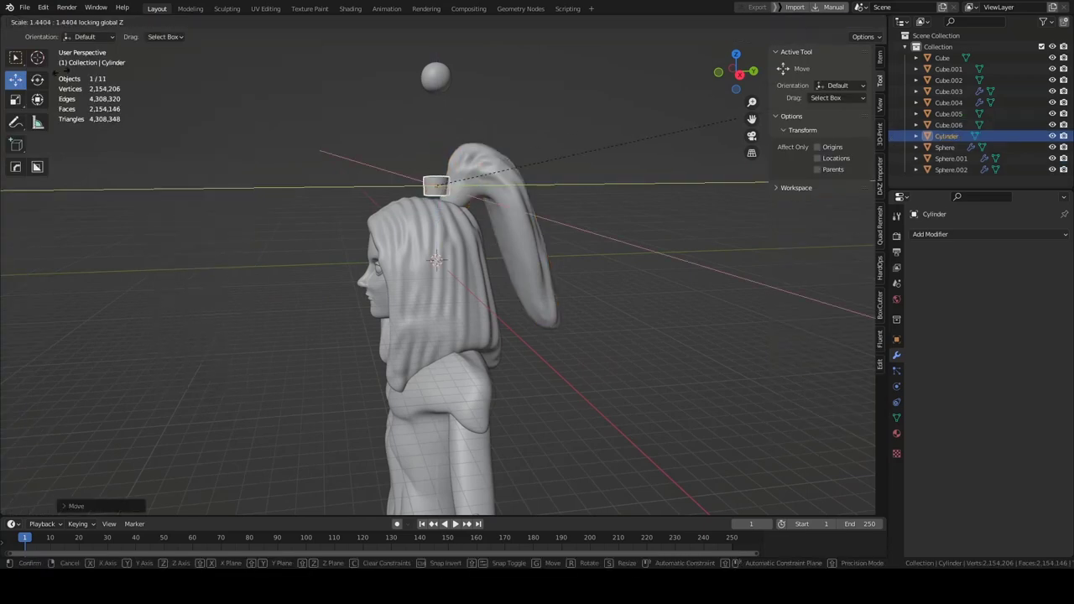
{"action": "left_click", "coordinate": [743, 117]}
{"action": "mouse_move", "coordinate": [743, 117]}
{"action": "middle_mouse_down"}
{"action": "mouse_move", "coordinate": [559, 220]}
{"action": "mouse_move", "coordinate": [37, 79]}
{"action": "middle_mouse_up"}
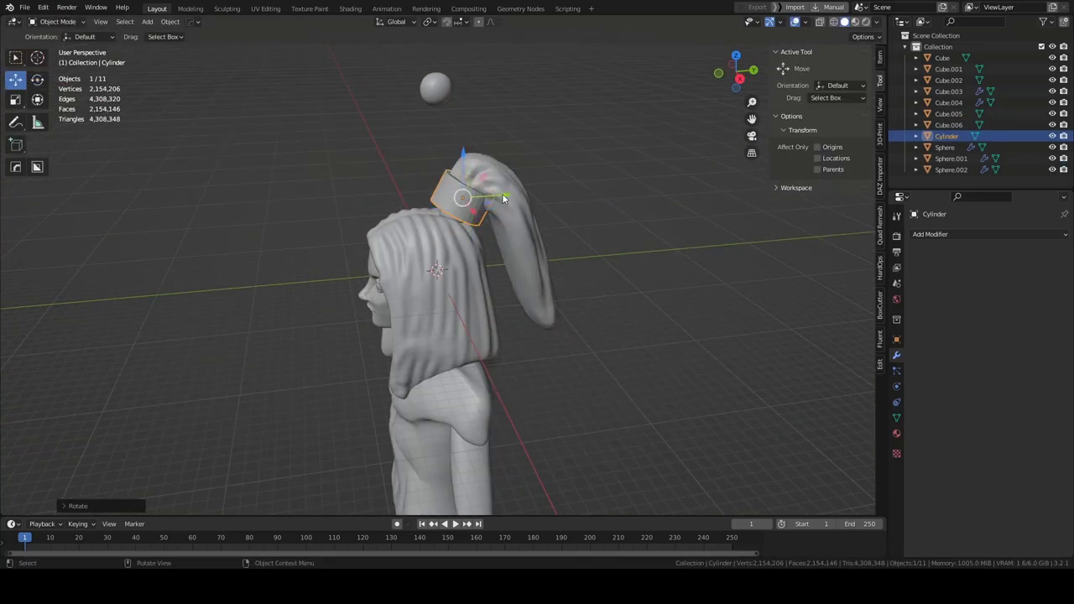
{"action": "mouse_move", "coordinate": [502, 198]}
{"action": "middle_mouse_down"}
{"action": "mouse_move", "coordinate": [528, 250]}
{"action": "mouse_move", "coordinate": [470, 252]}
{"action": "middle_mouse_up"}
{"action": "left_click", "coordinate": [37, 79]}
{"action": "mouse_move", "coordinate": [252, 209]}
{"action": "middle_mouse_down"}
{"action": "mouse_move", "coordinate": [142, 127]}
{"action": "mouse_move", "coordinate": [640, 300]}
{"action": "mouse_move", "coordinate": [587, 303]}
{"action": "middle_mouse_up"}
Step: Return to Grab sculpting and duplicate a new sphere for the chest
{"action": "left_click", "coordinate": [16, 79]}
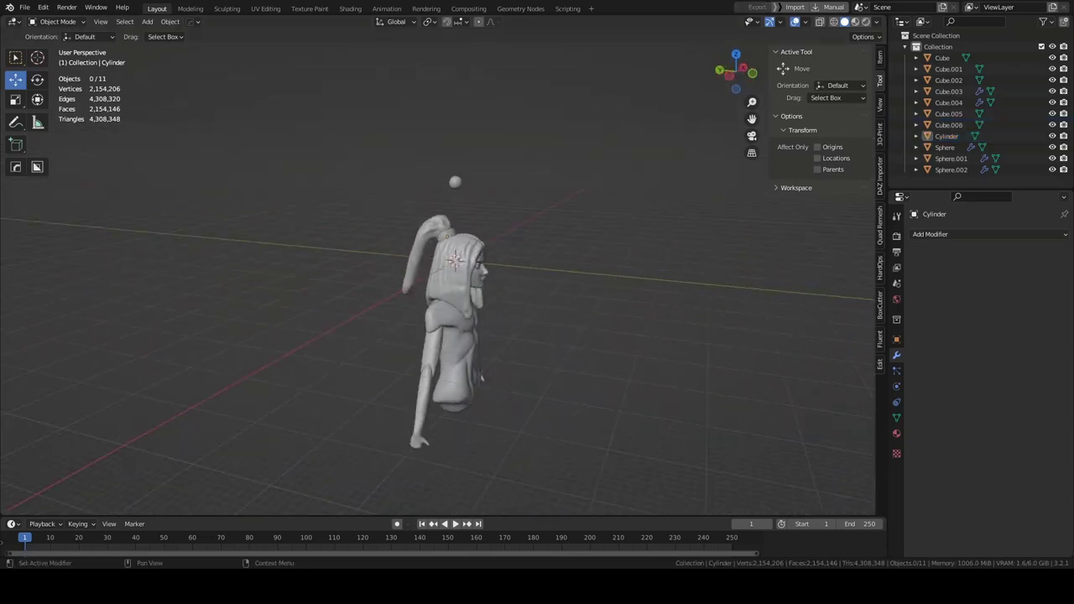
{"action": "left_click", "coordinate": [48, 21]}
{"action": "left_click", "coordinate": [54, 62]}
{"action": "key", "text": "g"}
{"action": "scroll", "coordinate": [283, 252], "scroll_direction": "up", "scroll_amount": 3}
{"action": "middle_click_drag", "start_coordinate": [283, 252], "coordinate": [468, 291]}
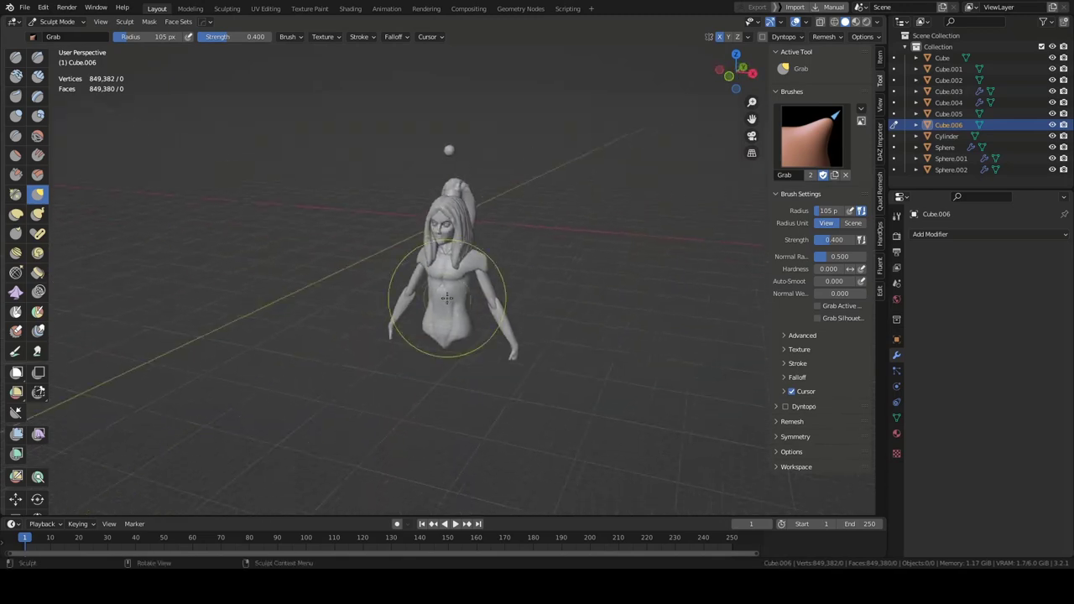
{"action": "key", "text": "shift+d"}
Step: Position and scale the new sphere in front of the chest
{"action": "middle_click_drag", "start_coordinate": [586, 124], "coordinate": [504, 252]}
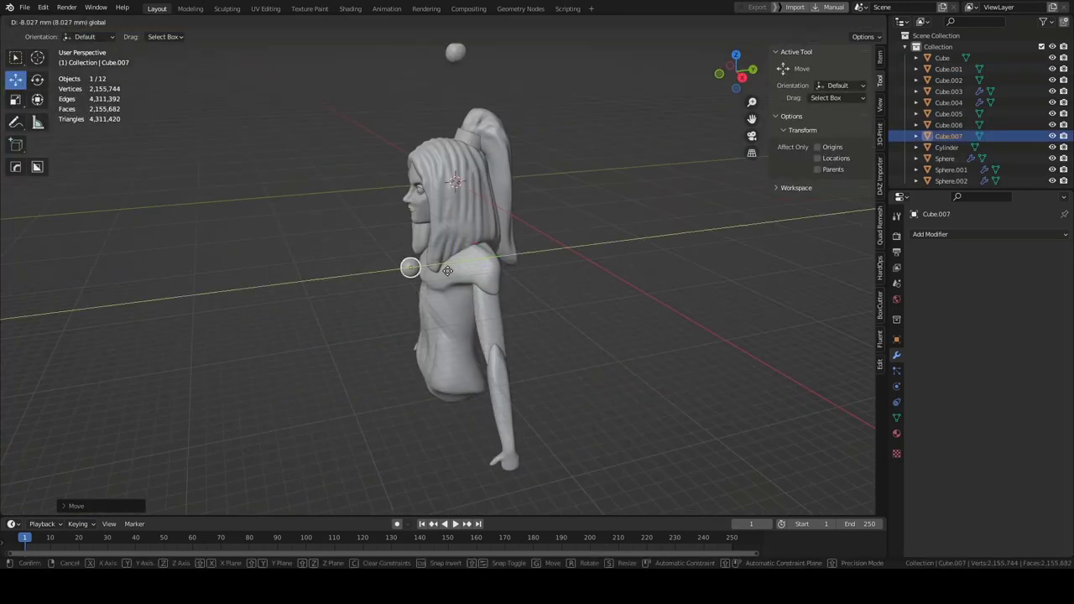
{"action": "scroll", "coordinate": [397, 301], "scroll_direction": "up", "scroll_amount": 3}
{"action": "key", "text": "s"}
{"action": "left_click", "coordinate": [690, 272]}
{"action": "scroll", "coordinate": [690, 272], "scroll_direction": "up", "scroll_amount": 3}
{"action": "mouse_move", "coordinate": [690, 272]}
{"action": "middle_mouse_down"}
{"action": "mouse_move", "coordinate": [624, 167]}
{"action": "mouse_move", "coordinate": [424, 230]}
{"action": "middle_mouse_up"}
Step: Grab-sculpt the sphere into a breast shape
{"action": "key", "text": "ctrl+Tab"}
{"action": "mouse_move", "coordinate": [374, 263]}
{"action": "middle_mouse_down"}
{"action": "mouse_move", "coordinate": [404, 264]}
{"action": "mouse_move", "coordinate": [377, 243]}
{"action": "mouse_move", "coordinate": [486, 228]}
{"action": "mouse_move", "coordinate": [355, 312]}
{"action": "middle_mouse_up"}
{"action": "scroll", "coordinate": [267, 150], "scroll_direction": "up", "scroll_amount": 4}
{"action": "scroll", "coordinate": [267, 149], "scroll_direction": "down", "scroll_amount": 4}
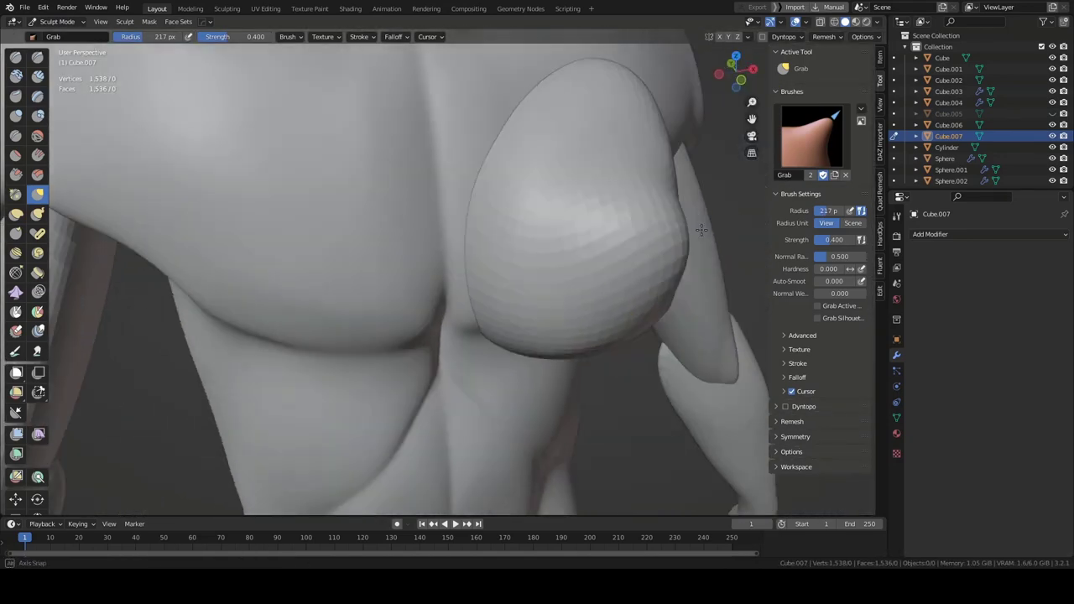
{"action": "middle_click_drag", "start_coordinate": [267, 149], "coordinate": [446, 101]}
{"action": "scroll", "coordinate": [446, 102], "scroll_direction": "up", "scroll_amount": 4}
{"action": "mouse_move", "coordinate": [394, 327]}
{"action": "middle_mouse_down"}
{"action": "mouse_move", "coordinate": [635, 125]}
{"action": "mouse_move", "coordinate": [551, 148]}
{"action": "mouse_move", "coordinate": [500, 101]}
{"action": "mouse_move", "coordinate": [444, 365]}
{"action": "mouse_move", "coordinate": [636, 240]}
{"action": "mouse_move", "coordinate": [560, 250]}
{"action": "mouse_move", "coordinate": [383, 324]}
{"action": "mouse_move", "coordinate": [471, 216]}
{"action": "mouse_move", "coordinate": [443, 199]}
{"action": "mouse_move", "coordinate": [510, 181]}
{"action": "mouse_move", "coordinate": [416, 270]}
{"action": "mouse_move", "coordinate": [475, 267]}
{"action": "mouse_move", "coordinate": [503, 347]}
{"action": "mouse_move", "coordinate": [628, 277]}
{"action": "middle_mouse_up"}
{"action": "scroll", "coordinate": [500, 101], "scroll_direction": "down", "scroll_amount": 3}
{"action": "scroll", "coordinate": [561, 250], "scroll_direction": "down", "scroll_amount": 3}
{"action": "scroll", "coordinate": [384, 324], "scroll_direction": "up", "scroll_amount": 3}
Step: Mirror the breast across the body with a Mirror modifier targeting Cube.002
{"action": "left_click", "coordinate": [930, 235]}
{"action": "left_click", "coordinate": [848, 378]}
{"action": "scroll", "coordinate": [475, 267], "scroll_direction": "up", "scroll_amount": 4}
{"action": "mouse_move", "coordinate": [624, 182]}
{"action": "middle_mouse_down"}
{"action": "mouse_move", "coordinate": [492, 149]}
{"action": "mouse_move", "coordinate": [599, 193]}
{"action": "mouse_move", "coordinate": [631, 251]}
{"action": "middle_mouse_up"}
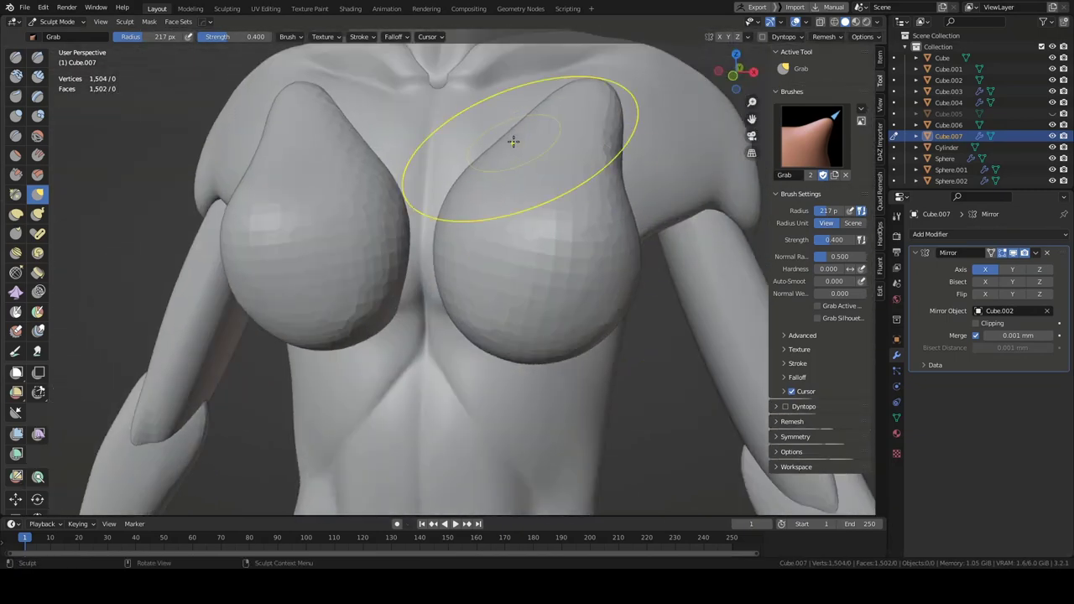
{"action": "middle_click_drag", "start_coordinate": [514, 141], "coordinate": [587, 168]}
{"action": "scroll", "coordinate": [587, 168], "scroll_direction": "down", "scroll_amount": 4}
Step: Remesh the breast Cube.007 to a denser 151,482-vertex mesh
{"action": "left_click", "coordinate": [824, 36]}
{"action": "left_click", "coordinate": [847, 58]}
{"action": "left_click", "coordinate": [813, 145]}
{"action": "scroll", "coordinate": [503, 252], "scroll_direction": "up", "scroll_amount": 4}
{"action": "mouse_move", "coordinate": [503, 252]}
{"action": "middle_mouse_down"}
{"action": "mouse_move", "coordinate": [479, 246]}
{"action": "mouse_move", "coordinate": [431, 276]}
{"action": "middle_mouse_up"}
{"action": "scroll", "coordinate": [431, 276], "scroll_direction": "up", "scroll_amount": 3}
{"action": "middle_click_drag", "start_coordinate": [437, 344], "coordinate": [568, 283]}
{"action": "scroll", "coordinate": [568, 282], "scroll_direction": "down", "scroll_amount": 5}
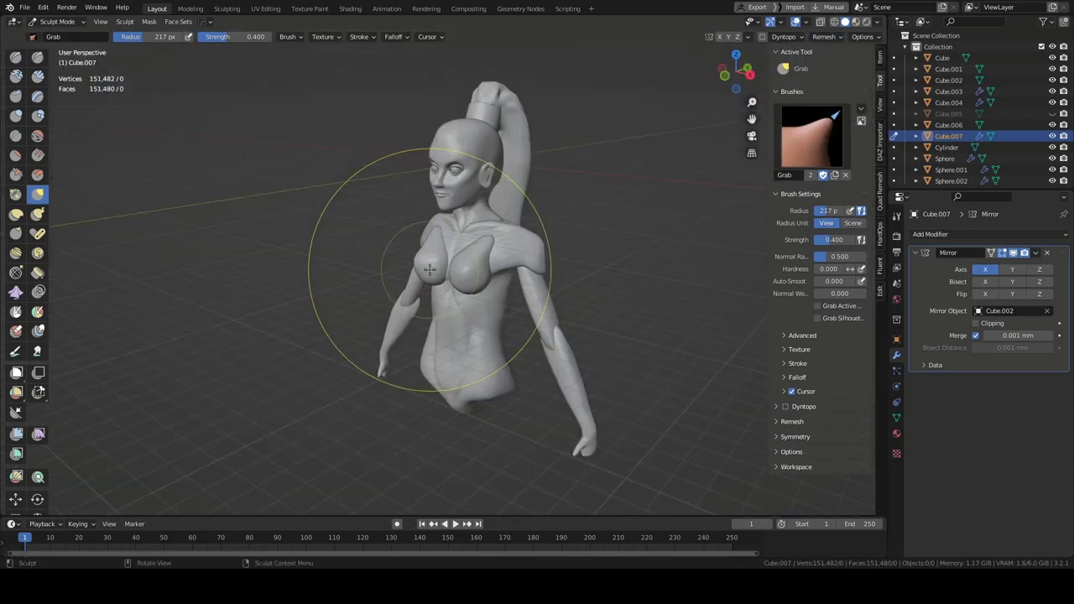
{"action": "middle_click_drag", "start_coordinate": [432, 311], "coordinate": [240, 227]}
{"action": "key", "text": "Tab"}
Step: Union the breasts into the body Cube.002 with an applied Boolean modifier
{"action": "key", "text": "s"}
{"action": "left_click", "coordinate": [466, 235]}
{"action": "scroll", "coordinate": [624, 268], "scroll_direction": "up", "scroll_amount": 5}
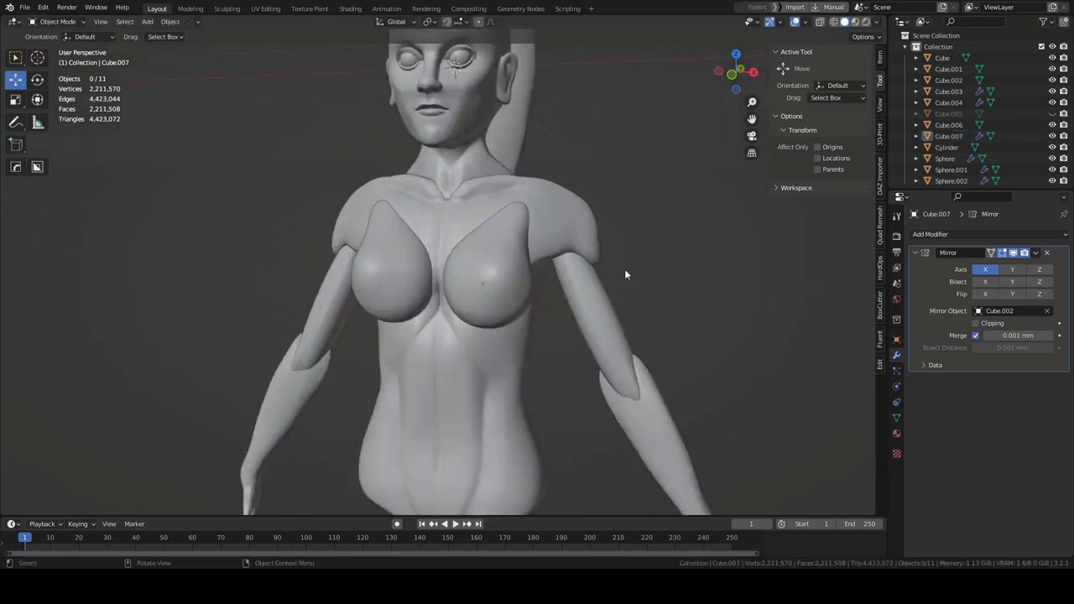
{"action": "mouse_move", "coordinate": [624, 269]}
{"action": "middle_mouse_down"}
{"action": "mouse_move", "coordinate": [388, 288]}
{"action": "mouse_move", "coordinate": [504, 335]}
{"action": "middle_mouse_up"}
{"action": "left_click", "coordinate": [487, 378]}
{"action": "left_click", "coordinate": [947, 235]}
{"action": "left_click", "coordinate": [844, 291]}
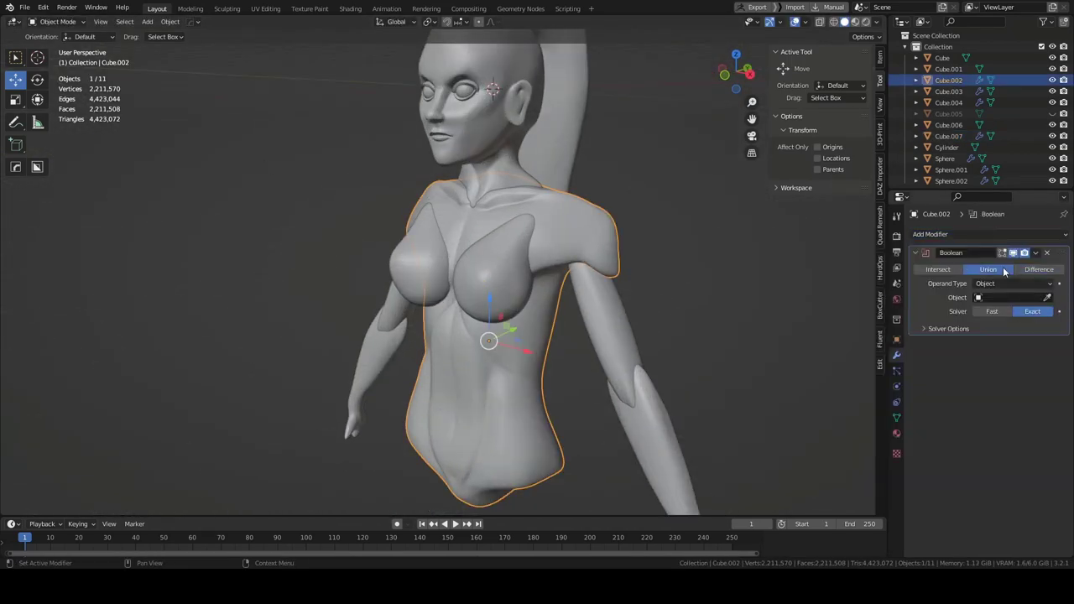
{"action": "key", "text": "ctrl+a"}
Step: Sculpt the merged torso to blend the breasts into the chest
{"action": "key", "text": "ctrl+Tab"}
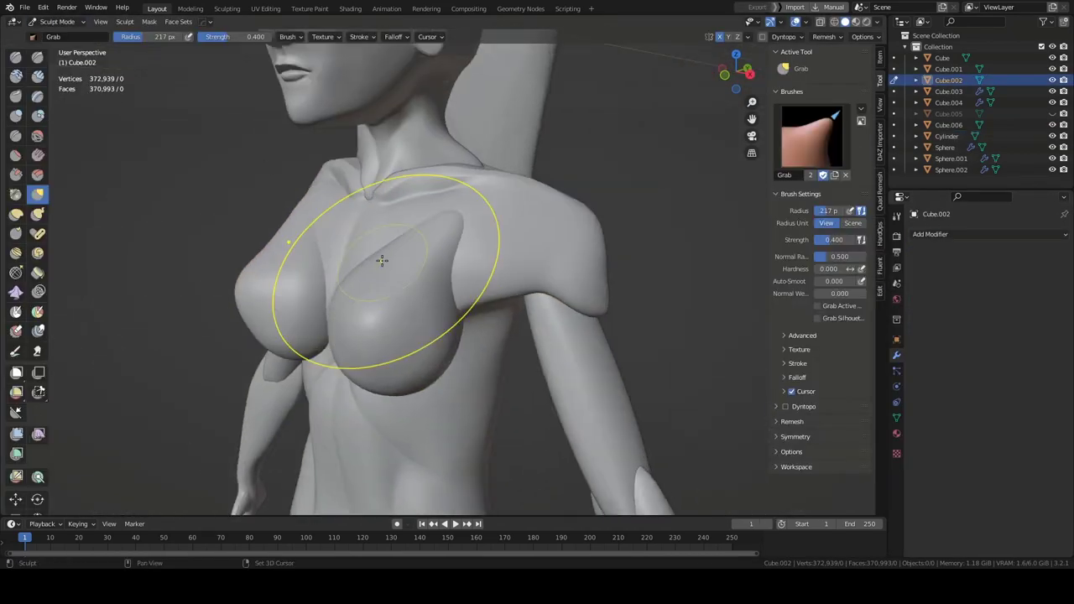
{"action": "scroll", "coordinate": [378, 247], "scroll_direction": "up", "scroll_amount": 3}
{"action": "scroll", "coordinate": [398, 180], "scroll_direction": "up", "scroll_amount": 2}
{"action": "scroll", "coordinate": [282, 233], "scroll_direction": "down", "scroll_amount": 3}
{"action": "mouse_move", "coordinate": [456, 143]}
{"action": "middle_mouse_down"}
{"action": "mouse_move", "coordinate": [377, 151]}
{"action": "mouse_move", "coordinate": [528, 204]}
{"action": "mouse_move", "coordinate": [480, 200]}
{"action": "mouse_move", "coordinate": [455, 241]}
{"action": "mouse_move", "coordinate": [444, 227]}
{"action": "middle_mouse_up"}
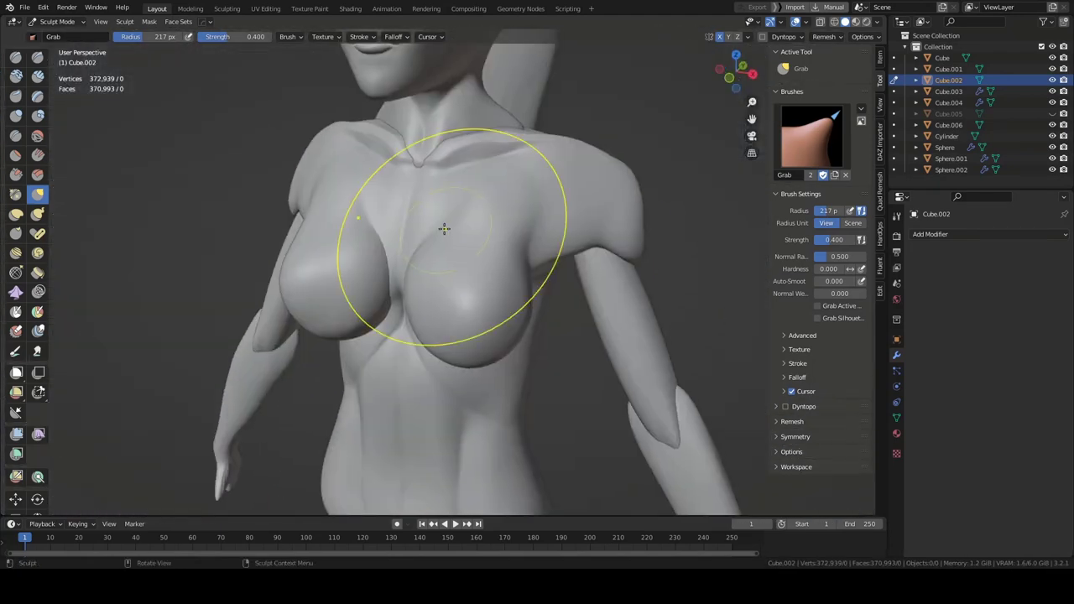
{"action": "scroll", "coordinate": [348, 343], "scroll_direction": "up", "scroll_amount": 3}
{"action": "scroll", "coordinate": [451, 296], "scroll_direction": "down", "scroll_amount": 3}
{"action": "middle_click_drag", "start_coordinate": [409, 388], "coordinate": [361, 369]}
{"action": "scroll", "coordinate": [361, 369], "scroll_direction": "down", "scroll_amount": 4}
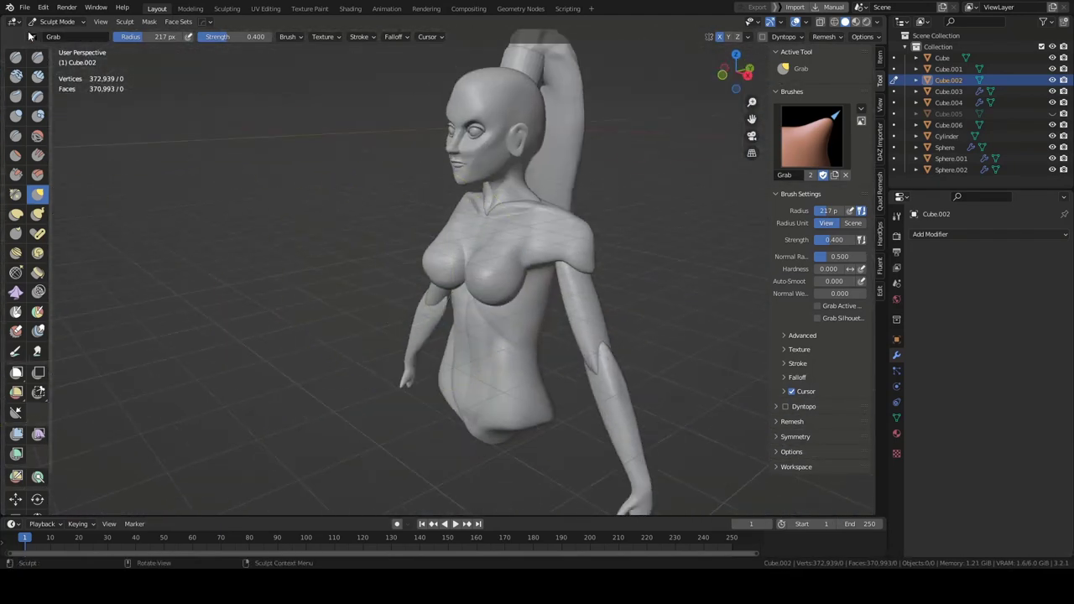
{"action": "middle_click_drag", "start_coordinate": [504, 252], "coordinate": [378, 210]}
{"action": "key", "text": "ctrl+Tab"}
{"action": "scroll", "coordinate": [305, 129], "scroll_direction": "down", "scroll_amount": 4}
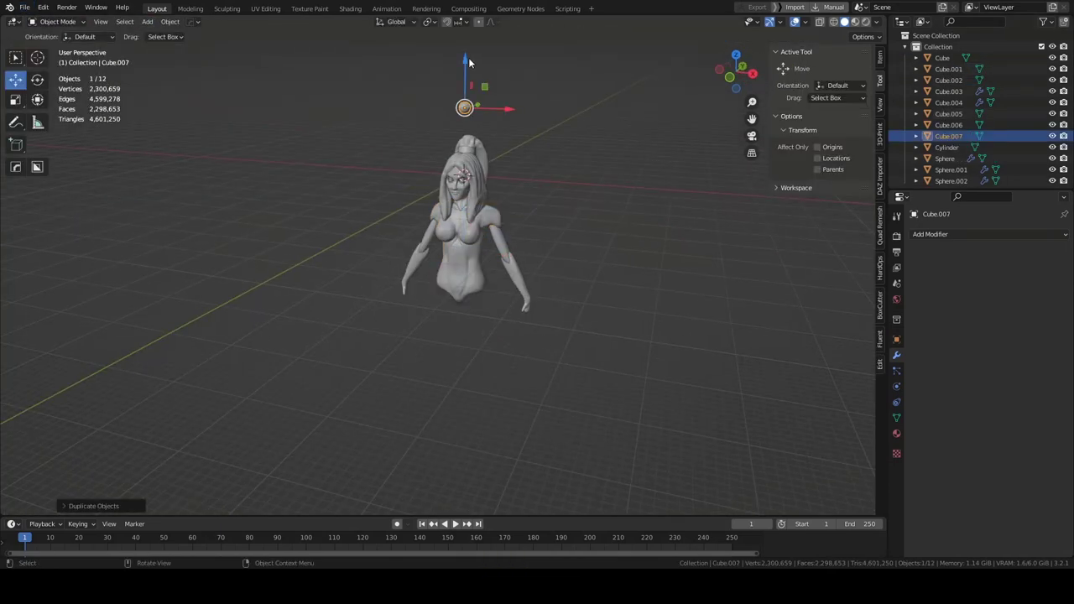
Step: Move the sphere copy below the torso and inspect the leg sculpt from side and rear views
{"action": "scroll", "coordinate": [468, 62], "scroll_direction": "up", "scroll_amount": 5}
{"action": "left_click_drag", "start_coordinate": [468, 62], "coordinate": [455, 290]}
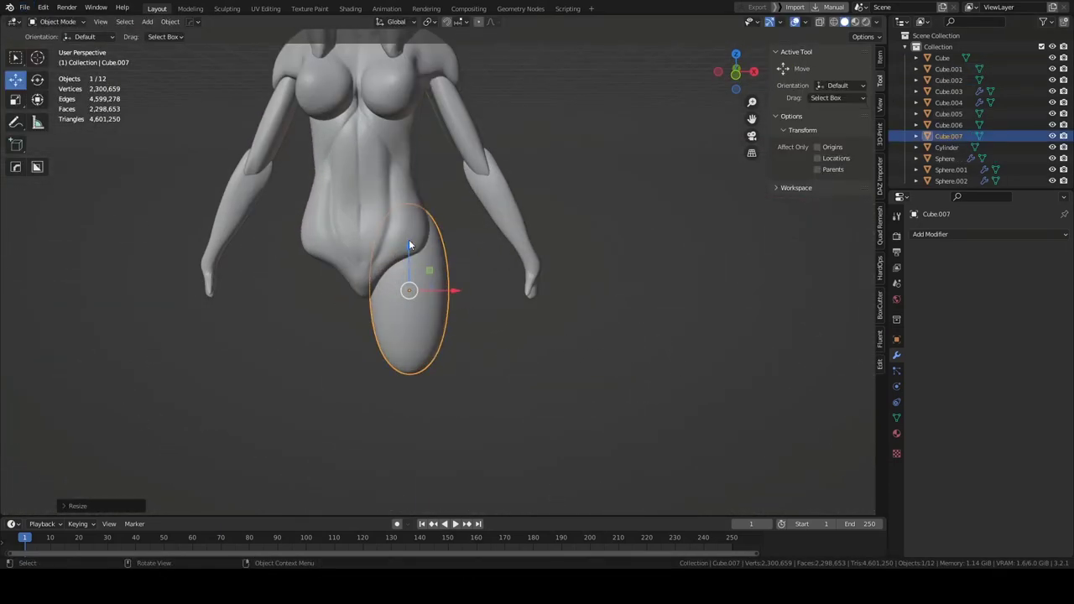
{"action": "middle_click_drag", "start_coordinate": [409, 245], "coordinate": [252, 355]}
{"action": "key", "text": "ctrl+Tab"}
{"action": "scroll", "coordinate": [528, 176], "scroll_direction": "up", "scroll_amount": 3}
{"action": "middle_click_drag", "start_coordinate": [528, 175], "coordinate": [431, 216]}
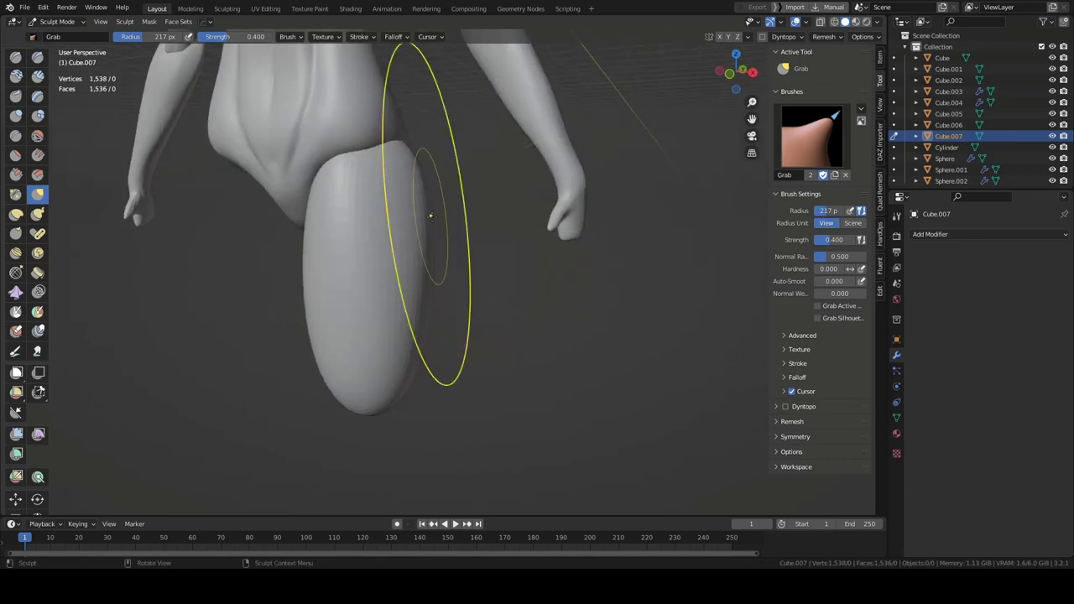
{"action": "scroll", "coordinate": [430, 216], "scroll_direction": "down", "scroll_amount": 5}
{"action": "scroll", "coordinate": [444, 468], "scroll_direction": "up", "scroll_amount": 4}
{"action": "mouse_move", "coordinate": [444, 468]}
{"action": "middle_mouse_down"}
{"action": "mouse_move", "coordinate": [414, 324]}
{"action": "mouse_move", "coordinate": [491, 233]}
{"action": "middle_mouse_up"}
{"action": "scroll", "coordinate": [394, 335], "scroll_direction": "up", "scroll_amount": 3}
{"action": "scroll", "coordinate": [386, 336], "scroll_direction": "down", "scroll_amount": 4}
{"action": "scroll", "coordinate": [491, 233], "scroll_direction": "up", "scroll_amount": 3}
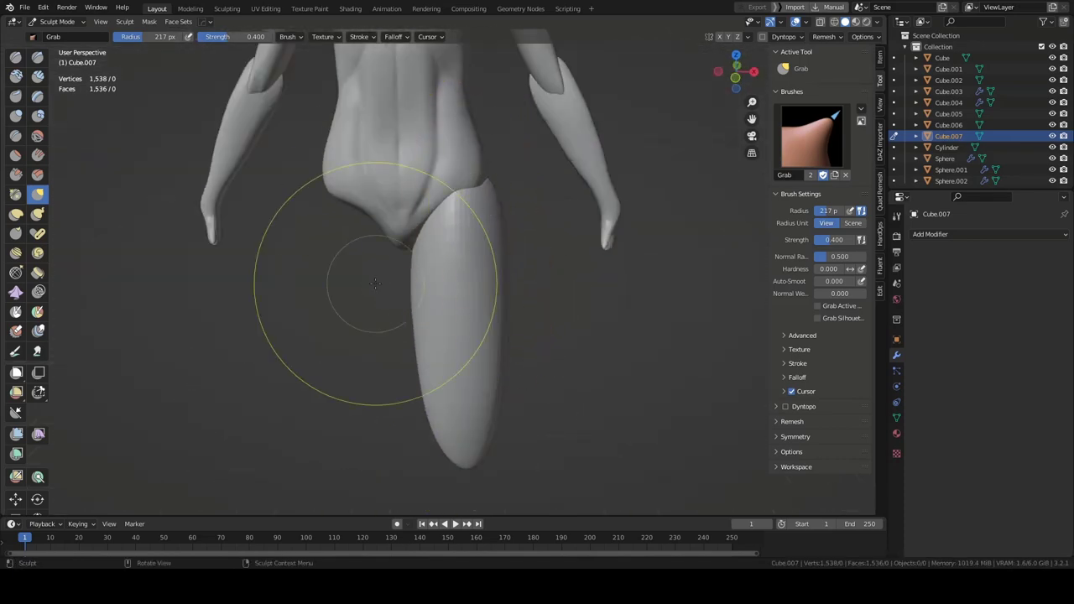
{"action": "scroll", "coordinate": [491, 233], "scroll_direction": "up", "scroll_amount": 1}
{"action": "scroll", "coordinate": [491, 233], "scroll_direction": "down", "scroll_amount": 4}
Step: Apply the Mirror modifier on the leg and scale the pair of legs to fit the figure
{"action": "key", "text": "ctrl+Tab"}
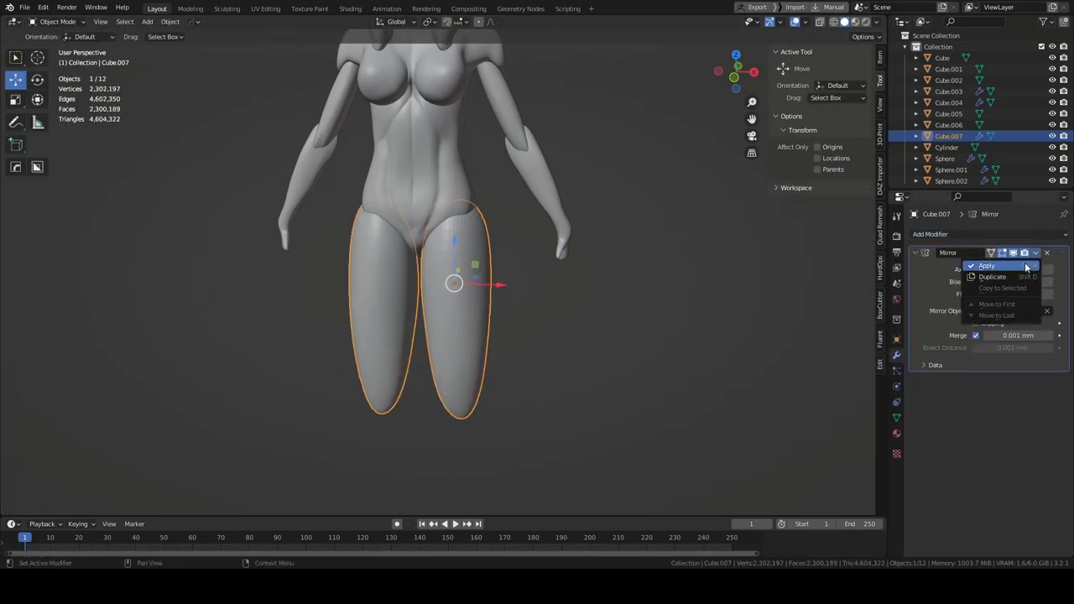
{"action": "left_click", "coordinate": [1026, 267]}
{"action": "middle_click_drag", "start_coordinate": [470, 214], "coordinate": [469, 243]}
{"action": "scroll", "coordinate": [501, 248], "scroll_direction": "up", "scroll_amount": 2}
{"action": "key", "text": "s"}
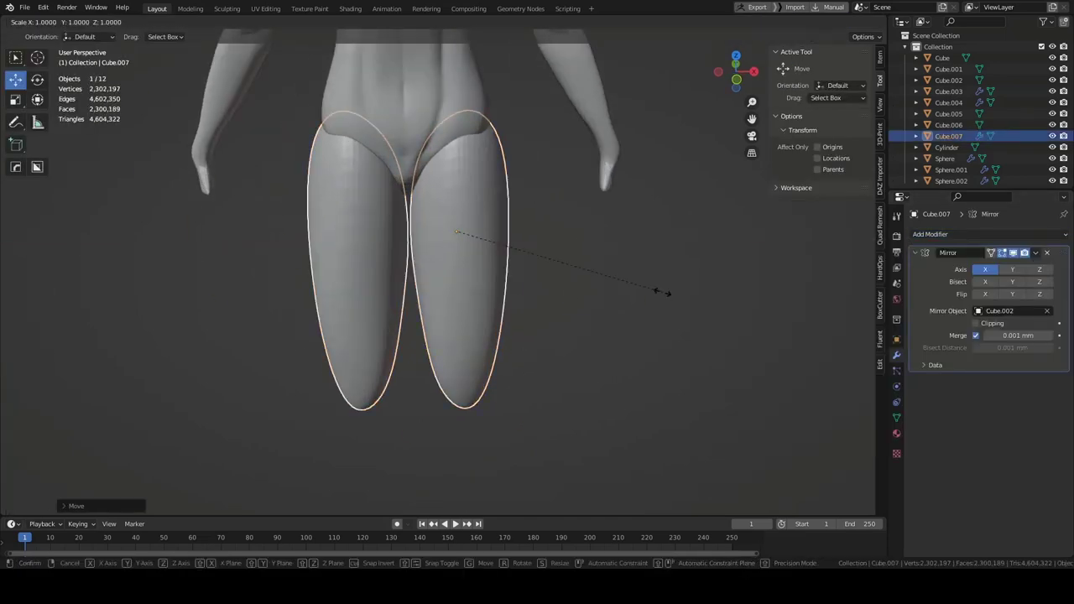
{"action": "left_click", "coordinate": [597, 290]}
{"action": "scroll", "coordinate": [597, 290], "scroll_direction": "down", "scroll_amount": 4}
{"action": "middle_click_drag", "start_coordinate": [597, 290], "coordinate": [554, 280]}
Step: Duplicate the small head sphere, move it to the figure's feet, and flatten it on Z
{"action": "left_click", "coordinate": [438, 111]}
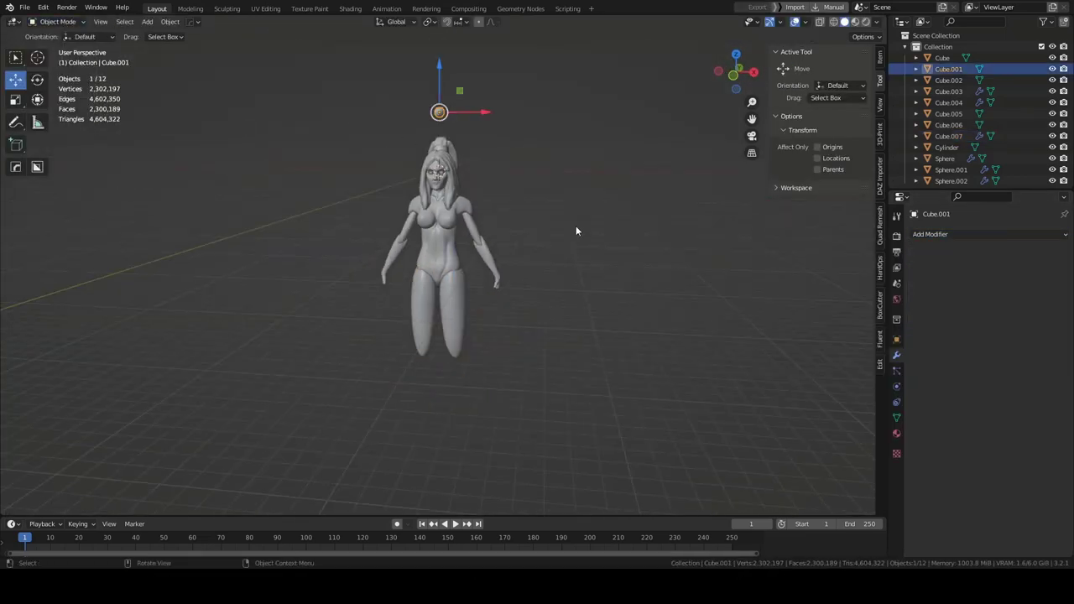
{"action": "key", "text": "shift+d"}
{"action": "key", "text": "s"}
{"action": "left_click", "coordinate": [395, 336]}
{"action": "middle_click_drag", "start_coordinate": [394, 336], "coordinate": [311, 293]}
{"action": "left_click", "coordinate": [579, 382]}
{"action": "key", "text": "ctrl+Tab"}
{"action": "left_click", "coordinate": [67, 94]}
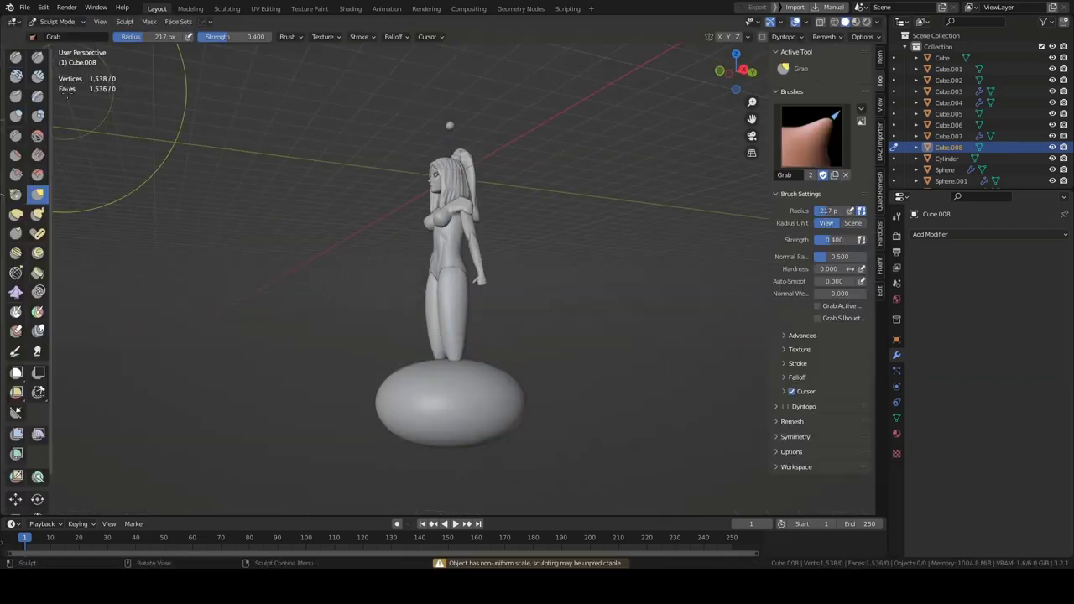
Step: Pull the base sphere into an elongated shape with Grab, trying Inflate and Snake Hook brushes
{"action": "scroll", "coordinate": [465, 347], "scroll_direction": "up", "scroll_amount": 3}
{"action": "left_click_drag", "start_coordinate": [426, 215], "coordinate": [426, 249]}
{"action": "middle_click_drag", "start_coordinate": [427, 249], "coordinate": [352, 252]}
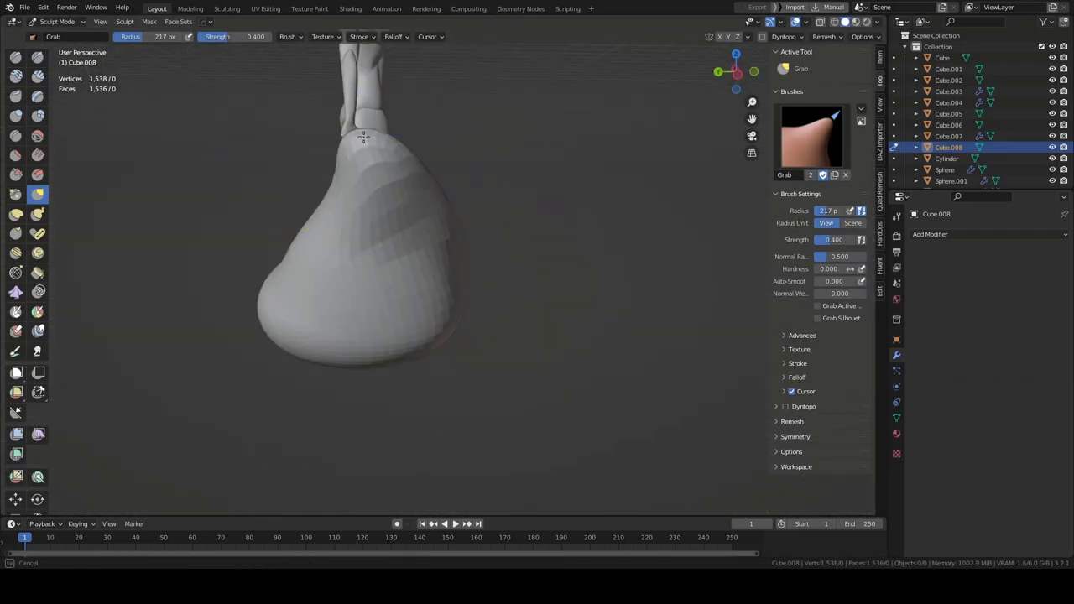
{"action": "left_click_drag", "start_coordinate": [352, 252], "coordinate": [333, 256]}
{"action": "scroll", "coordinate": [333, 256], "scroll_direction": "down", "scroll_amount": 3}
{"action": "mouse_move", "coordinate": [624, 120]}
{"action": "middle_mouse_down"}
{"action": "mouse_move", "coordinate": [96, 115]}
{"action": "mouse_move", "coordinate": [348, 131]}
{"action": "middle_mouse_up"}
{"action": "scroll", "coordinate": [347, 132], "scroll_direction": "up", "scroll_amount": 3}
{"action": "scroll", "coordinate": [348, 132], "scroll_direction": "down", "scroll_amount": 4}
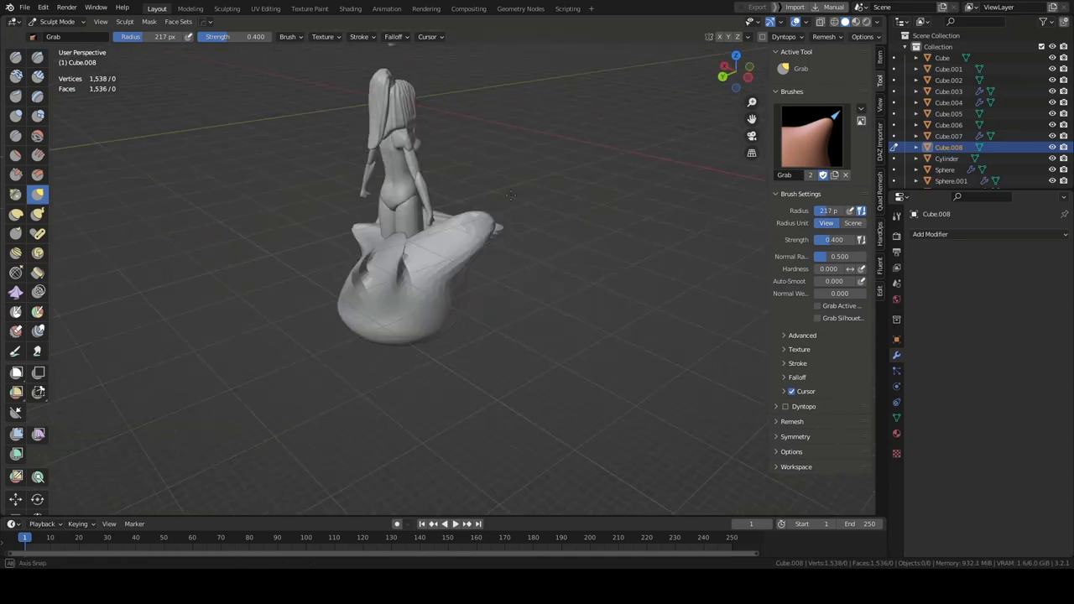
{"action": "scroll", "coordinate": [340, 201], "scroll_direction": "up", "scroll_amount": 5}
{"action": "key", "text": "i"}
{"action": "mouse_move", "coordinate": [340, 202]}
{"action": "middle_mouse_down"}
{"action": "mouse_move", "coordinate": [412, 240]}
{"action": "mouse_move", "coordinate": [785, 44]}
{"action": "middle_mouse_up"}
{"action": "scroll", "coordinate": [412, 240], "scroll_direction": "down", "scroll_amount": 4}
{"action": "key", "text": "g"}
{"action": "key", "text": "k"}
{"action": "scroll", "coordinate": [351, 249], "scroll_direction": "up", "scroll_amount": 4}
Step: Enable Dyntopo detailing and pull the left base column into a rounded blob
{"action": "left_click", "coordinate": [740, 65]}
{"action": "left_click", "coordinate": [793, 37]}
{"action": "left_click", "coordinate": [814, 83]}
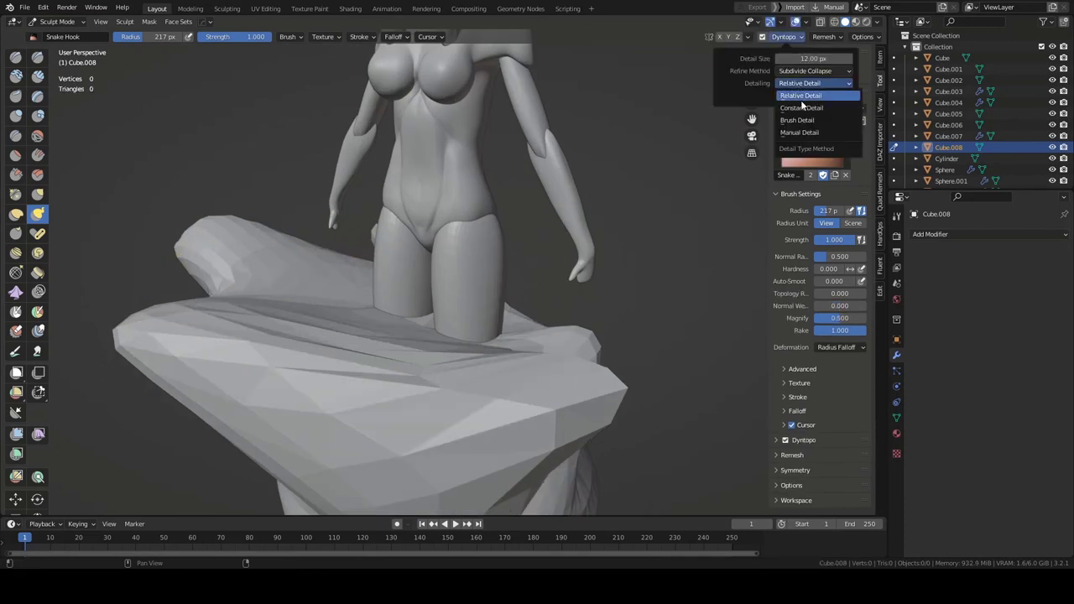
{"action": "middle_click_drag", "start_coordinate": [488, 257], "coordinate": [339, 298]}
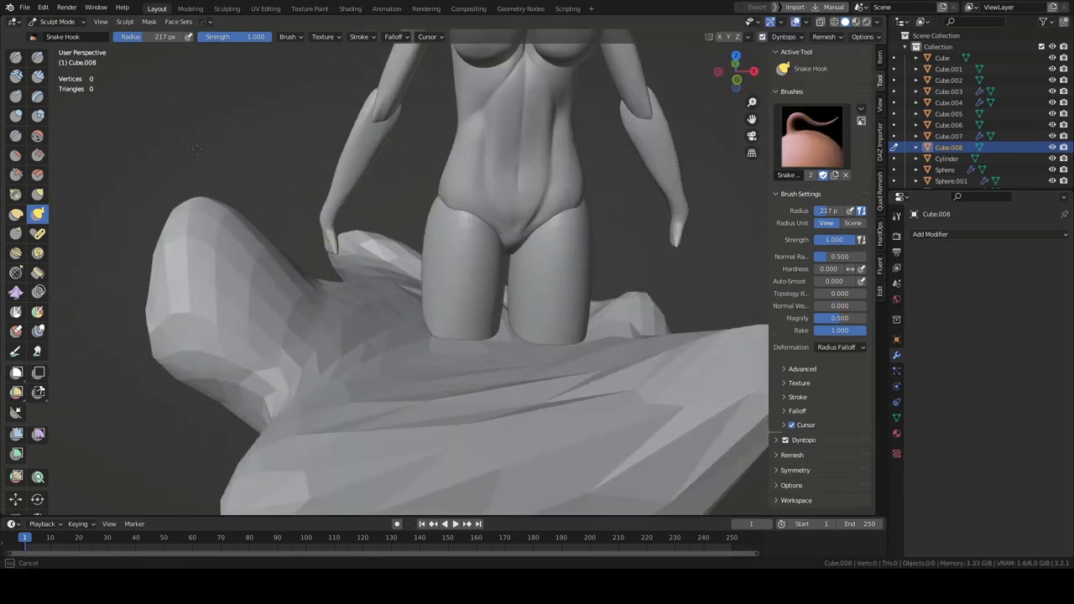
{"action": "left_click_drag", "start_coordinate": [206, 181], "coordinate": [172, 323]}
{"action": "left_click", "coordinate": [792, 37]}
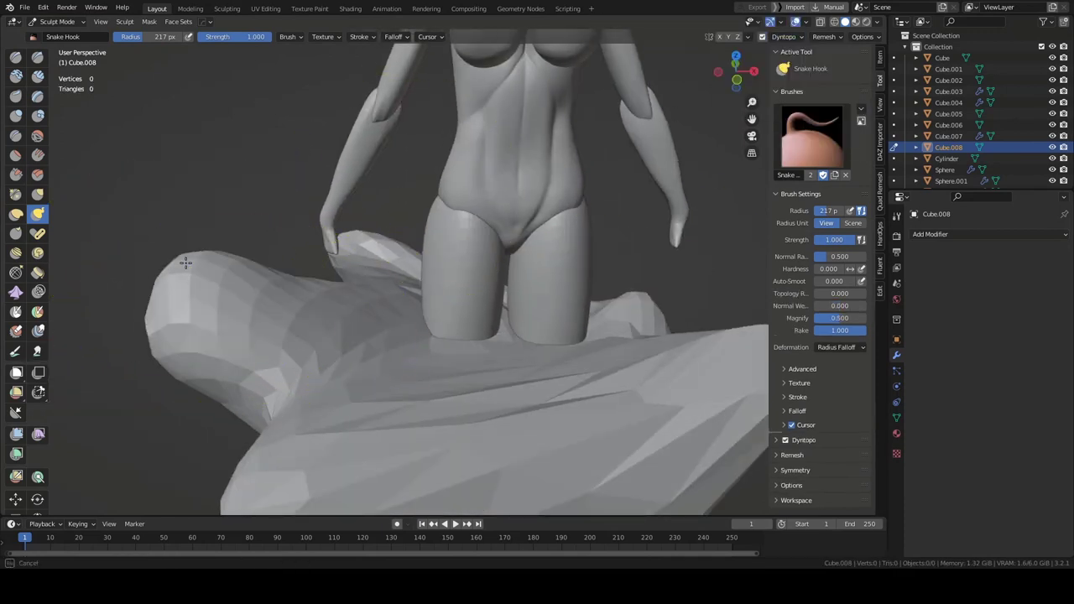
{"action": "mouse_move", "coordinate": [186, 262]}
{"action": "middle_mouse_down"}
{"action": "mouse_move", "coordinate": [515, 347]}
{"action": "mouse_move", "coordinate": [609, 296]}
{"action": "middle_mouse_up"}
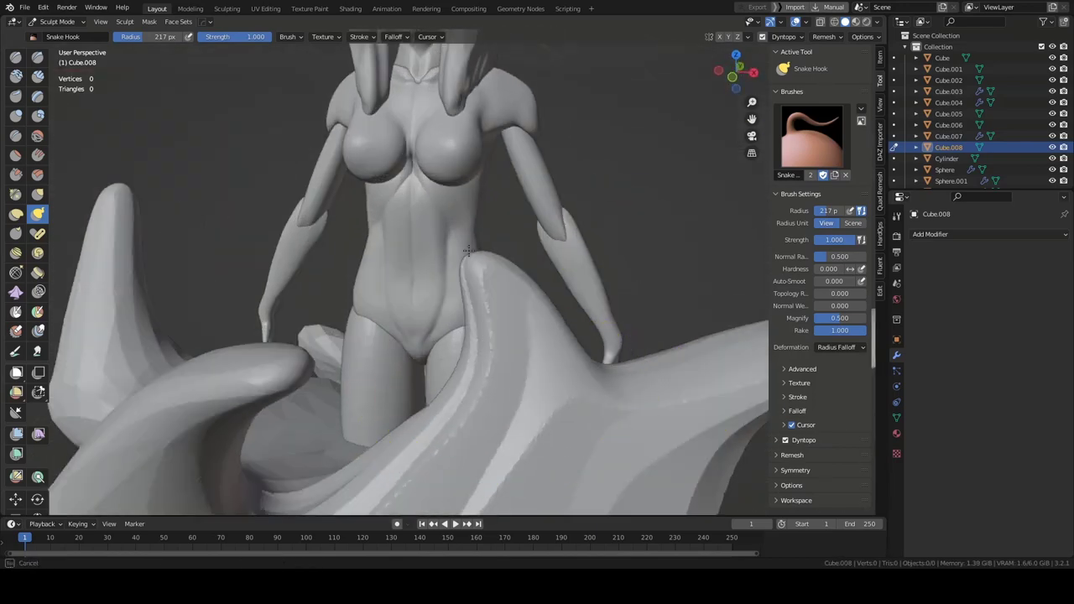
{"action": "mouse_move", "coordinate": [517, 249]}
{"action": "middle_mouse_down"}
{"action": "mouse_move", "coordinate": [252, 247]}
{"action": "mouse_move", "coordinate": [417, 269]}
{"action": "middle_mouse_up"}
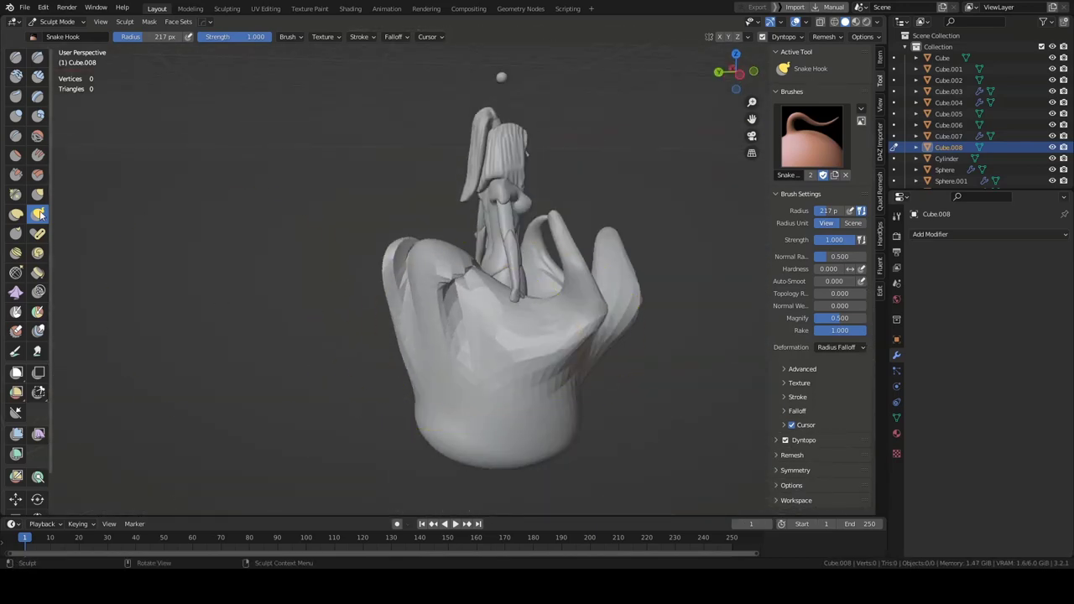
{"action": "middle_click_drag", "start_coordinate": [500, 355], "coordinate": [360, 319]}
Step: Sculpt tall wavy tendrils around the figure with Snake Hook, Inflate and Draw Sharp
{"action": "left_click", "coordinate": [826, 37]}
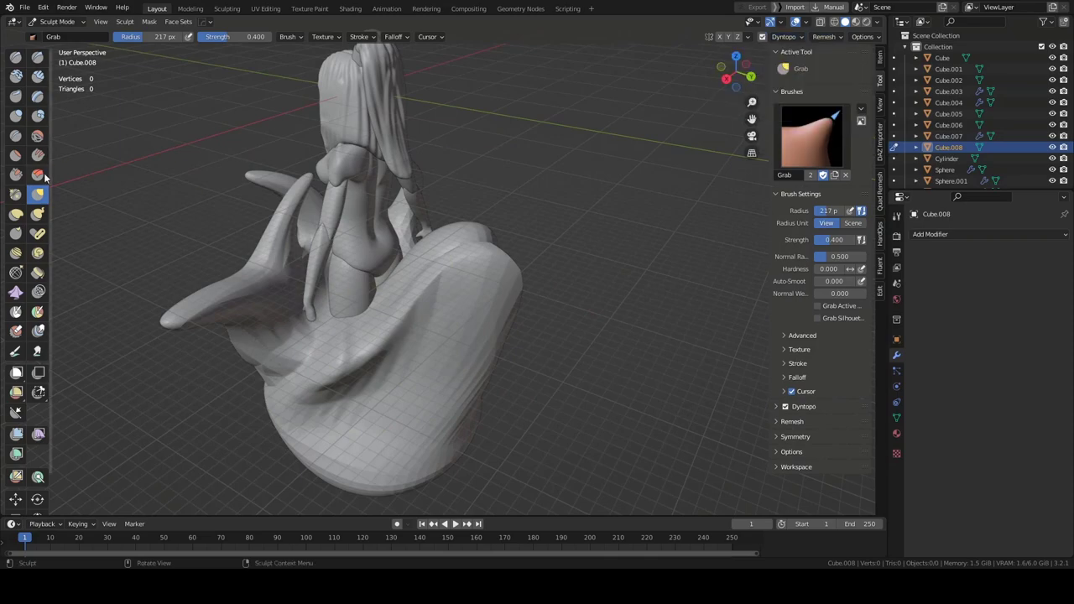
{"action": "left_click", "coordinate": [37, 213]}
{"action": "mouse_move", "coordinate": [479, 341]}
{"action": "middle_mouse_down"}
{"action": "mouse_move", "coordinate": [521, 324]}
{"action": "mouse_move", "coordinate": [311, 281]}
{"action": "mouse_move", "coordinate": [479, 211]}
{"action": "mouse_move", "coordinate": [403, 252]}
{"action": "mouse_move", "coordinate": [352, 219]}
{"action": "middle_mouse_up"}
{"action": "key", "text": "i"}
{"action": "left_click", "coordinate": [37, 56]}
{"action": "scroll", "coordinate": [387, 336], "scroll_direction": "up", "scroll_amount": 5}
{"action": "mouse_move", "coordinate": [387, 336]}
{"action": "middle_mouse_down"}
{"action": "mouse_move", "coordinate": [525, 377]}
{"action": "mouse_move", "coordinate": [379, 311]}
{"action": "mouse_move", "coordinate": [367, 250]}
{"action": "mouse_move", "coordinate": [515, 427]}
{"action": "mouse_move", "coordinate": [537, 277]}
{"action": "middle_mouse_up"}
{"action": "scroll", "coordinate": [367, 250], "scroll_direction": "down", "scroll_amount": 5}
{"action": "scroll", "coordinate": [515, 427], "scroll_direction": "up", "scroll_amount": 3}
Step: Turn off Dyntopo, set the Remesh voxel size, and remesh the base into a dense mesh
{"action": "left_click", "coordinate": [763, 36]}
{"action": "left_click", "coordinate": [25, 7]}
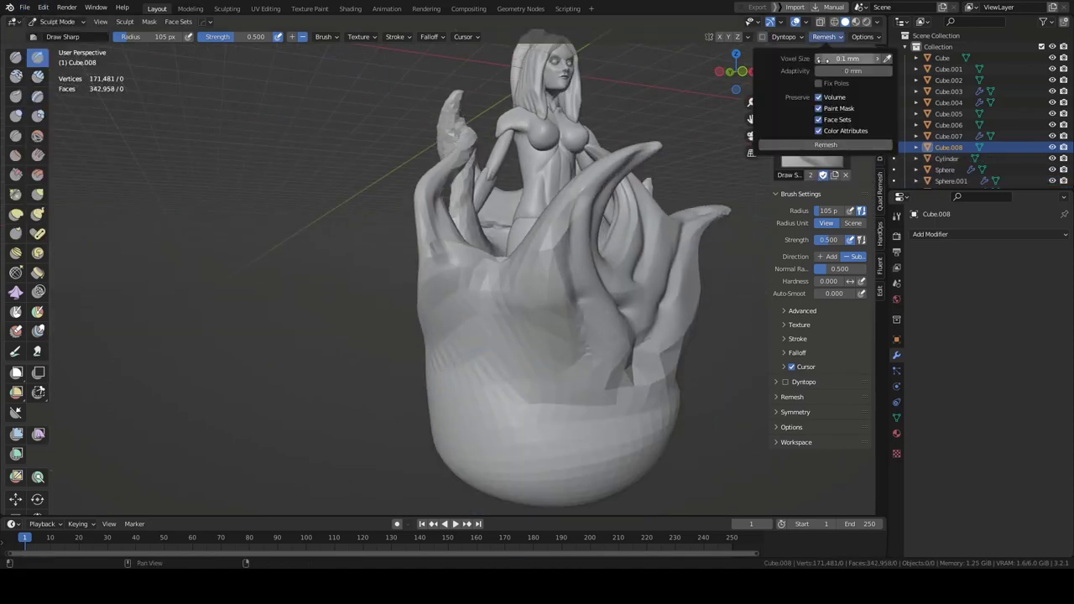
{"action": "middle_click_drag", "start_coordinate": [638, 219], "coordinate": [695, 204]}
{"action": "left_click", "coordinate": [825, 36]}
{"action": "left_click", "coordinate": [839, 58]}
{"action": "key", "text": "ctrl+r"}
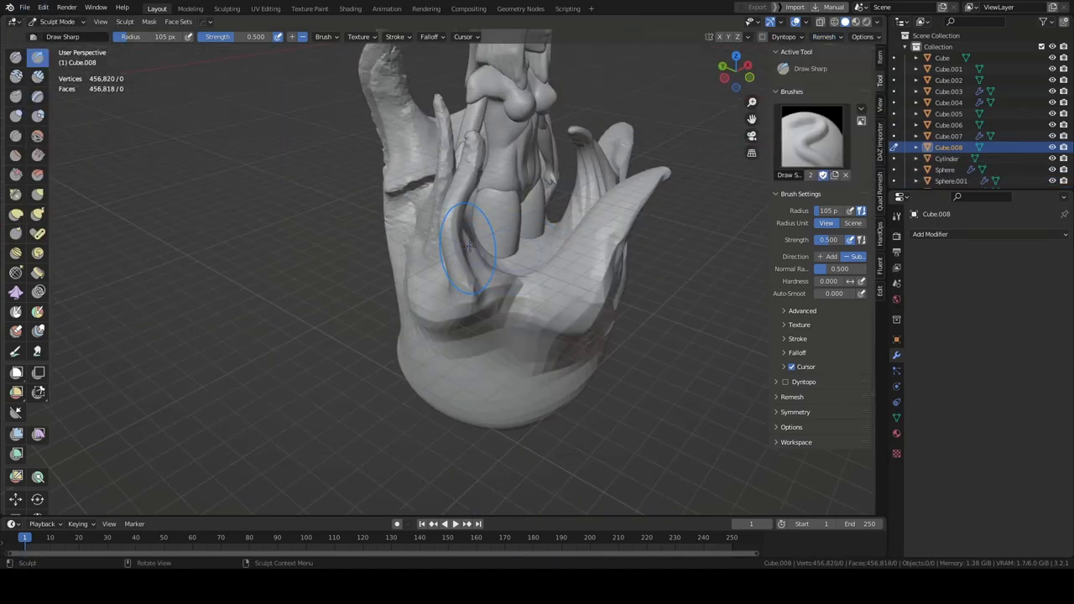
{"action": "middle_click_drag", "start_coordinate": [472, 223], "coordinate": [508, 407]}
{"action": "scroll", "coordinate": [508, 407], "scroll_direction": "down", "scroll_amount": 2}
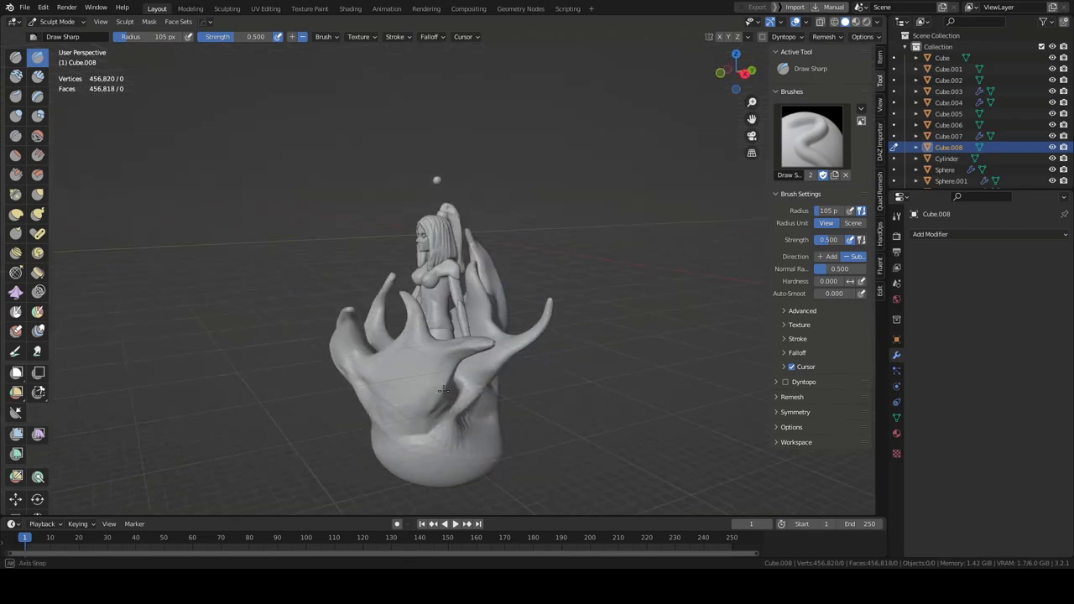
{"action": "scroll", "coordinate": [365, 353], "scroll_direction": "up", "scroll_amount": 6}
Step: Refine the remeshed base's tendrils and bulges with Grab and Draw Sharp strokes
{"action": "key", "text": "g"}
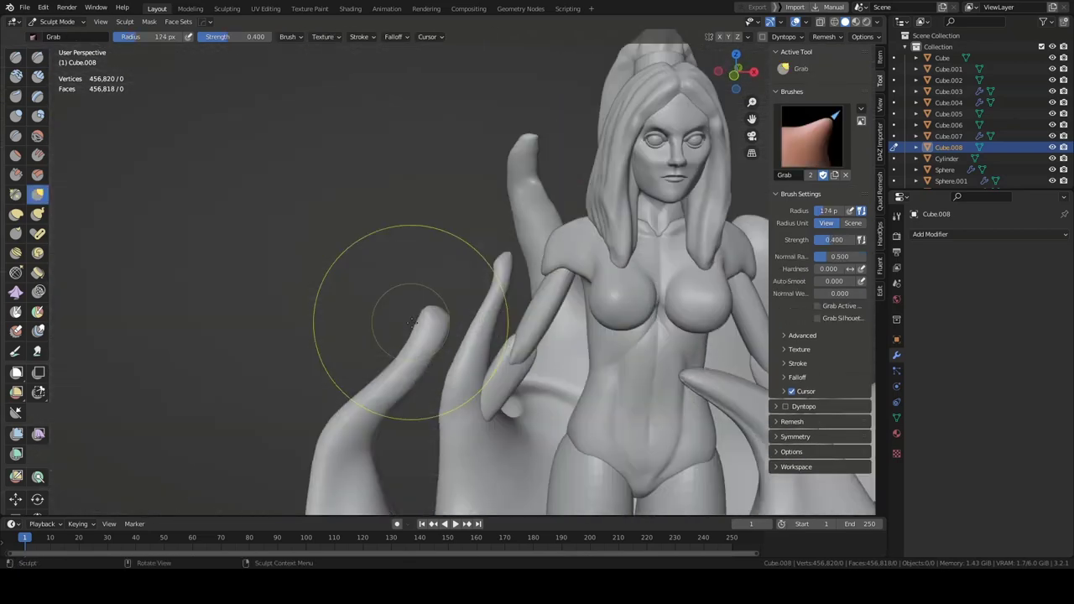
{"action": "middle_click_drag", "start_coordinate": [444, 320], "coordinate": [412, 412]}
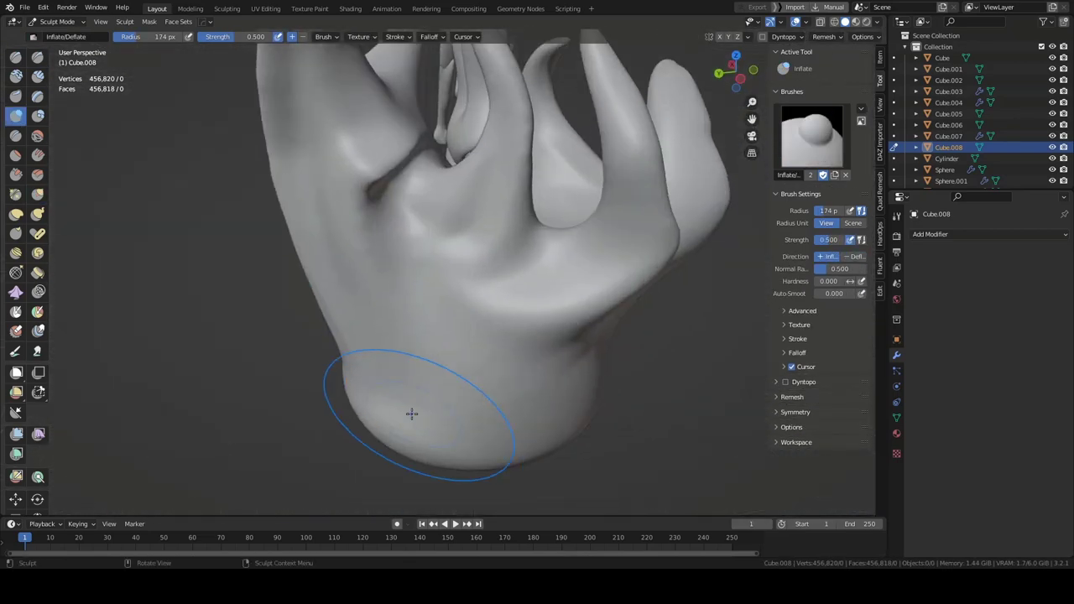
{"action": "scroll", "coordinate": [440, 388], "scroll_direction": "down", "scroll_amount": 5}
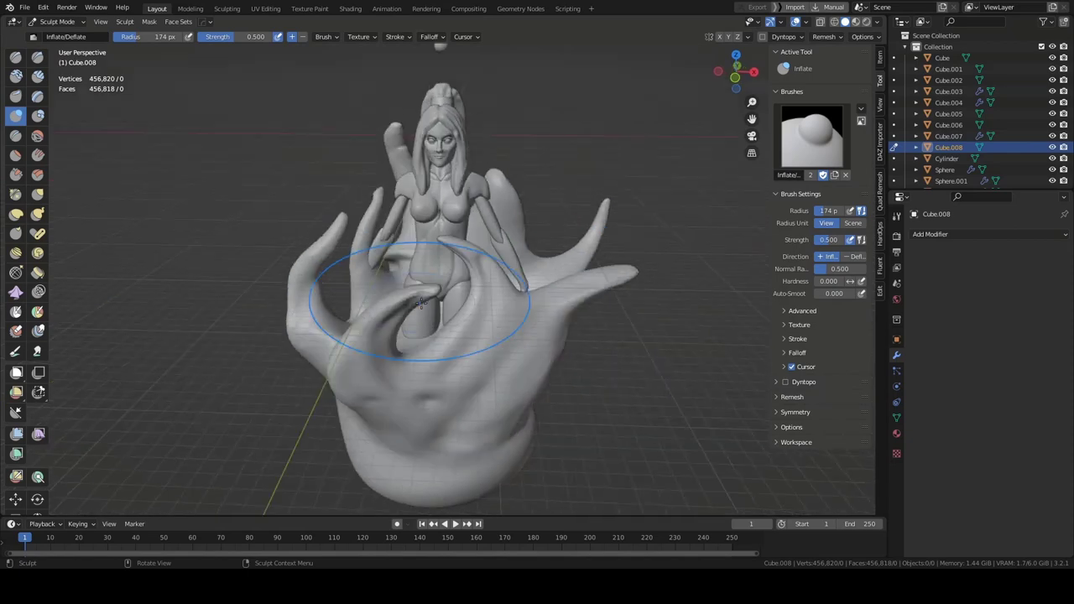
{"action": "key", "text": "shift+d"}
{"action": "scroll", "coordinate": [421, 303], "scroll_direction": "up", "scroll_amount": 4}
{"action": "middle_click_drag", "start_coordinate": [420, 303], "coordinate": [412, 293]}
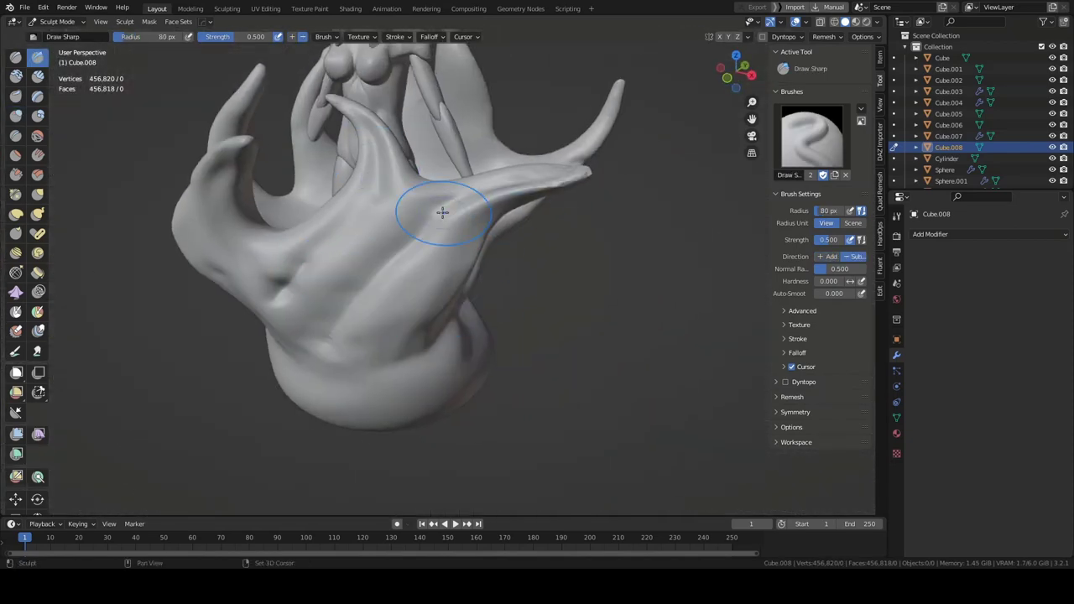
{"action": "mouse_move", "coordinate": [442, 212]}
{"action": "middle_mouse_down"}
{"action": "mouse_move", "coordinate": [364, 307]}
{"action": "mouse_move", "coordinate": [480, 268]}
{"action": "middle_mouse_up"}
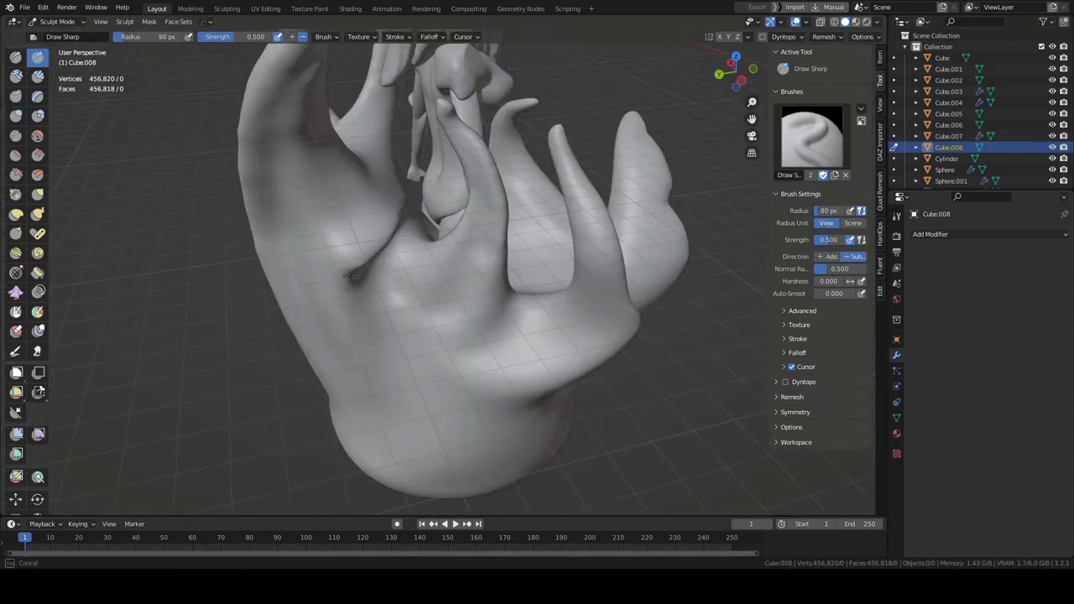
{"action": "middle_click_drag", "start_coordinate": [350, 275], "coordinate": [295, 265]}
{"action": "mouse_move", "coordinate": [468, 409]}
{"action": "middle_mouse_down"}
{"action": "mouse_move", "coordinate": [587, 283]}
{"action": "mouse_move", "coordinate": [467, 456]}
{"action": "mouse_move", "coordinate": [541, 433]}
{"action": "middle_mouse_up"}
{"action": "scroll", "coordinate": [541, 433], "scroll_direction": "down", "scroll_amount": 5}
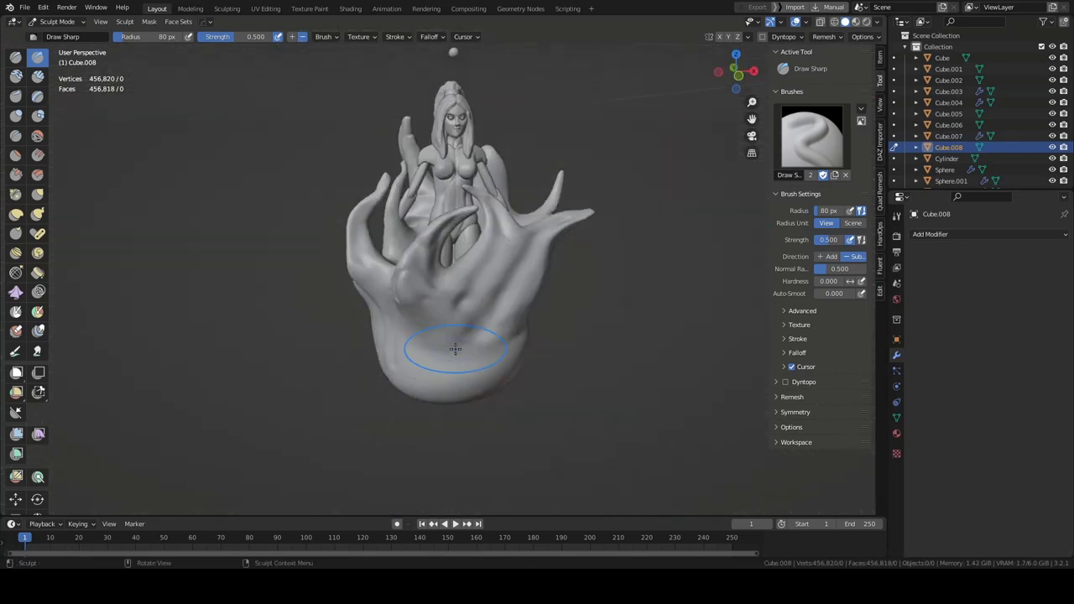
Step: Pull a new hooked spike out of the base's lower rim with Snake Hook
{"action": "left_click", "coordinate": [37, 214]}
{"action": "middle_click_drag", "start_coordinate": [252, 252], "coordinate": [248, 288]}
{"action": "scroll", "coordinate": [248, 288], "scroll_direction": "up", "scroll_amount": 4}
{"action": "left_click_drag", "start_coordinate": [424, 332], "coordinate": [411, 281]}
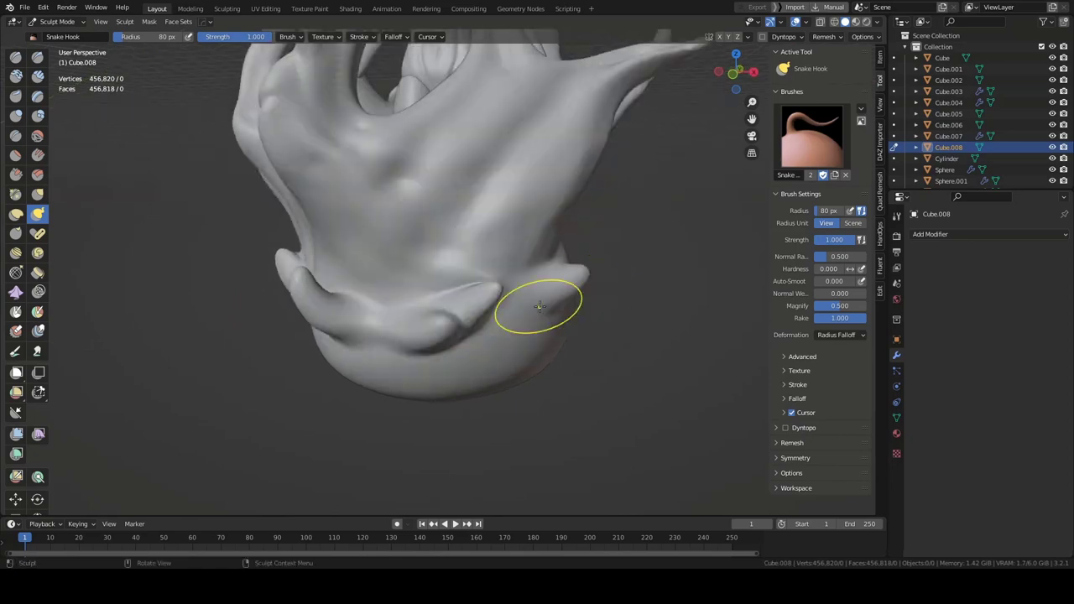
Step: Shape flowing ridges on the base with Grab, reviewing sculpt options, interaction modes and remesh settings
{"action": "mouse_move", "coordinate": [538, 307]}
{"action": "middle_mouse_down"}
{"action": "mouse_move", "coordinate": [377, 384]}
{"action": "mouse_move", "coordinate": [349, 288]}
{"action": "mouse_move", "coordinate": [308, 288]}
{"action": "mouse_move", "coordinate": [549, 243]}
{"action": "middle_mouse_up"}
{"action": "mouse_move", "coordinate": [403, 244]}
{"action": "middle_mouse_down"}
{"action": "mouse_move", "coordinate": [384, 240]}
{"action": "mouse_move", "coordinate": [326, 176]}
{"action": "middle_mouse_up"}
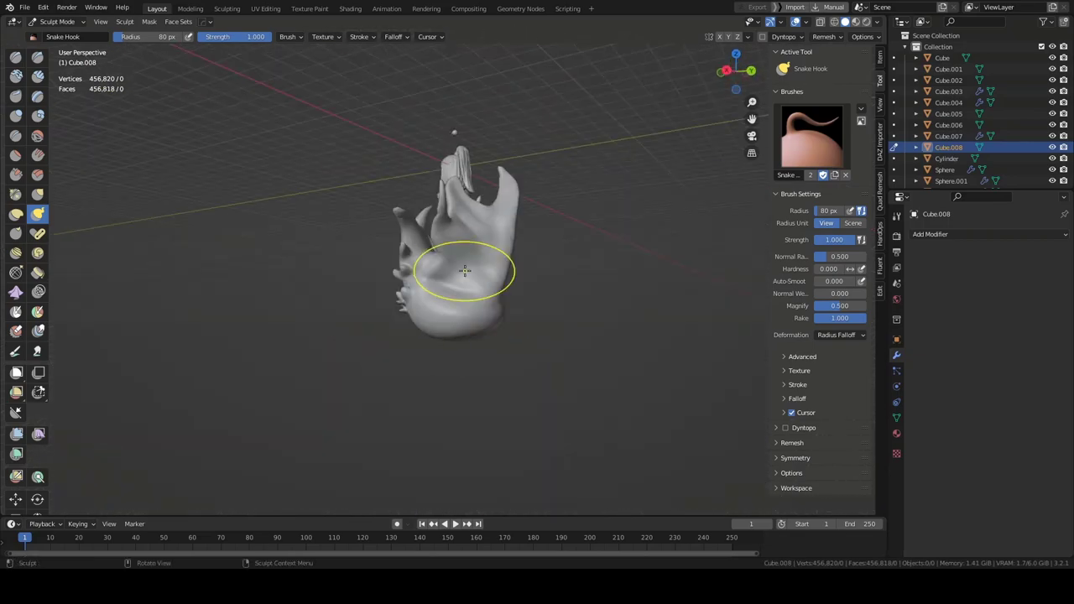
{"action": "mouse_move", "coordinate": [502, 253]}
{"action": "middle_mouse_down"}
{"action": "mouse_move", "coordinate": [455, 269]}
{"action": "mouse_move", "coordinate": [431, 235]}
{"action": "mouse_move", "coordinate": [252, 218]}
{"action": "middle_mouse_up"}
{"action": "key", "text": "g"}
{"action": "right_click", "coordinate": [135, 206]}
{"action": "mouse_move", "coordinate": [454, 240]}
{"action": "middle_mouse_down"}
{"action": "mouse_move", "coordinate": [575, 299]}
{"action": "mouse_move", "coordinate": [480, 193]}
{"action": "mouse_move", "coordinate": [327, 174]}
{"action": "middle_mouse_up"}
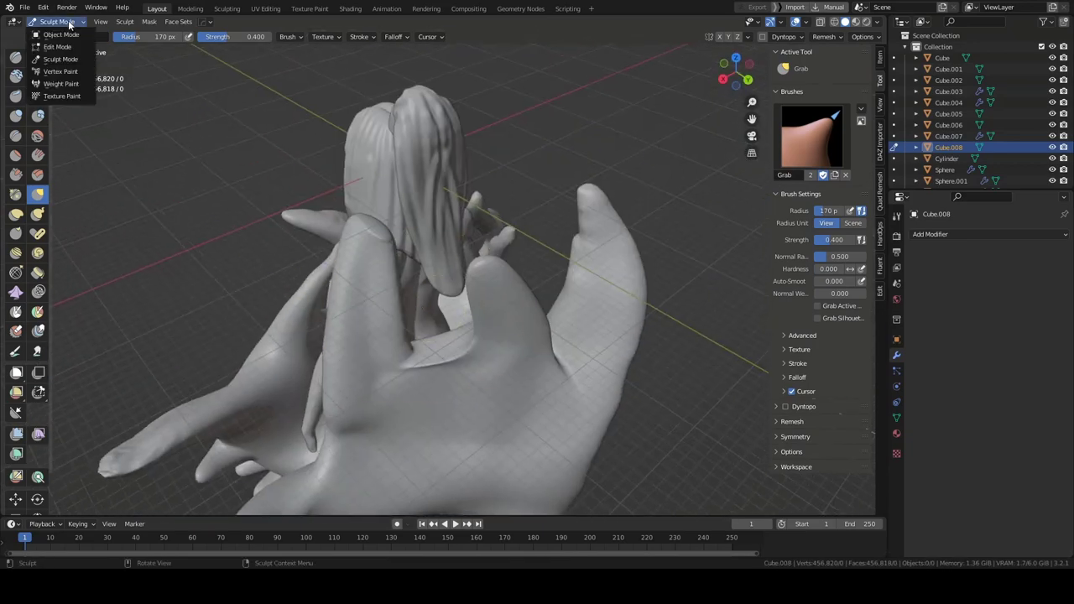
{"action": "left_click", "coordinate": [58, 22]}
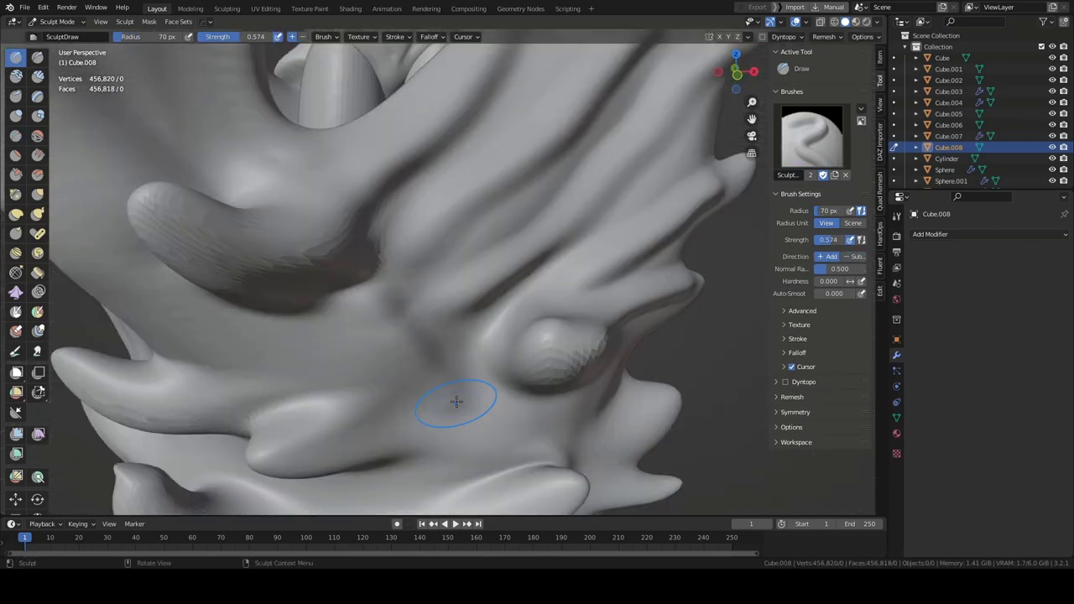
{"action": "left_click", "coordinate": [824, 37]}
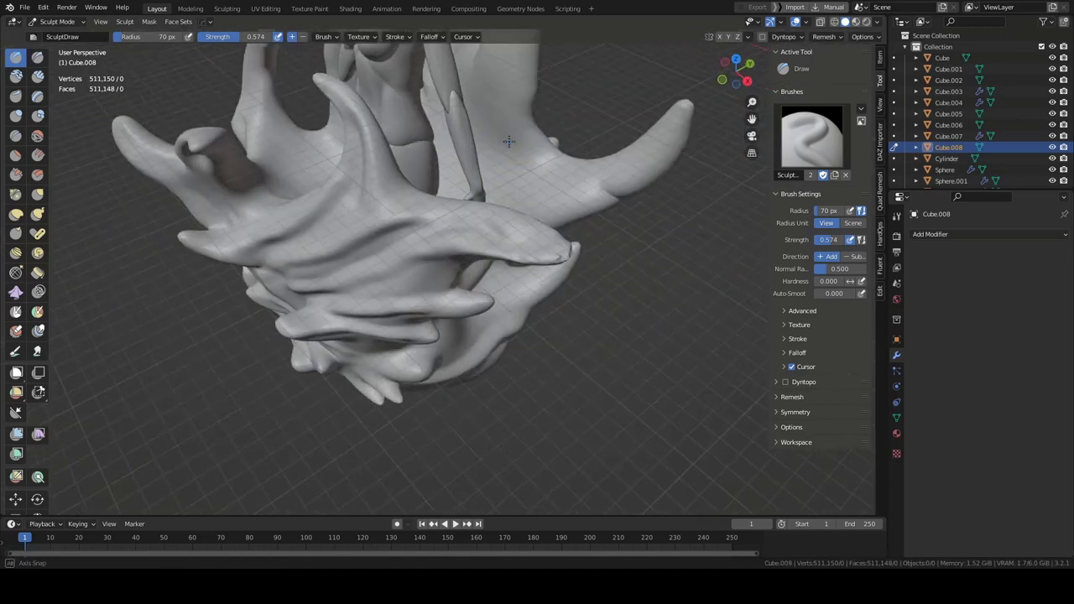
{"action": "middle_click_drag", "start_coordinate": [508, 141], "coordinate": [479, 333]}
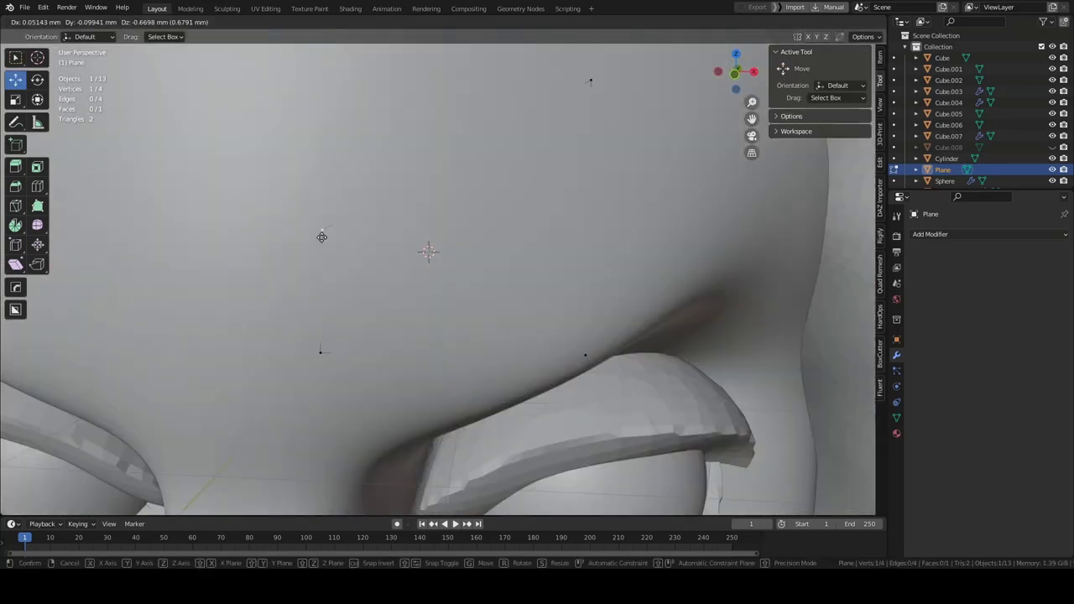
Step: Finish placing the eyebrow points and add a Solidify modifier to thicken the mirrored eyebrow strip
{"action": "left_click", "coordinate": [714, 194]}
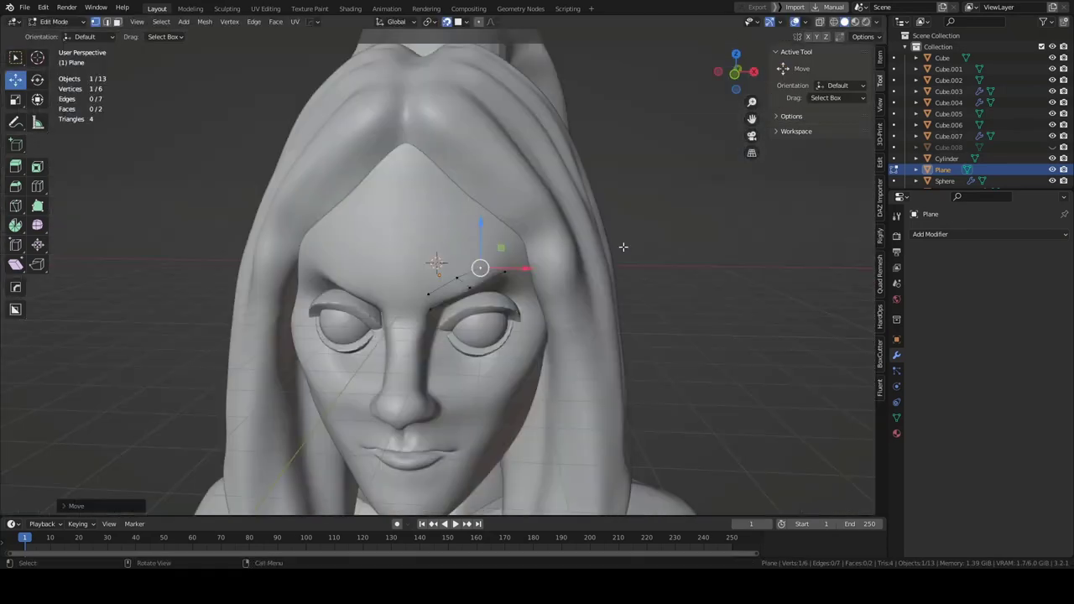
{"action": "left_click", "coordinate": [532, 250]}
{"action": "left_click", "coordinate": [991, 235]}
{"action": "left_click", "coordinate": [849, 462]}
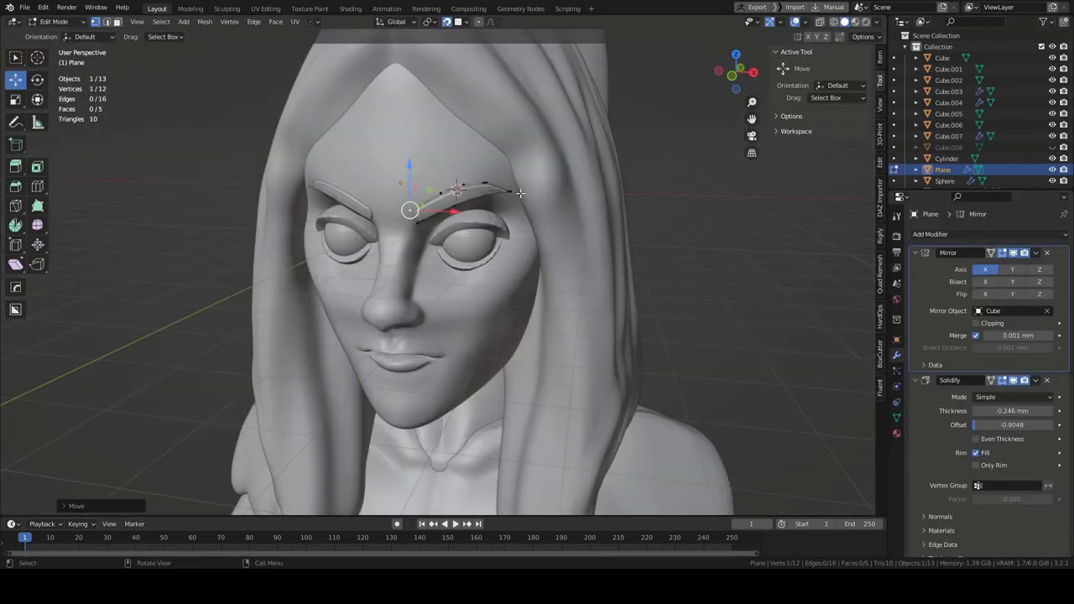
{"action": "scroll", "coordinate": [520, 193], "scroll_direction": "up", "scroll_amount": 8}
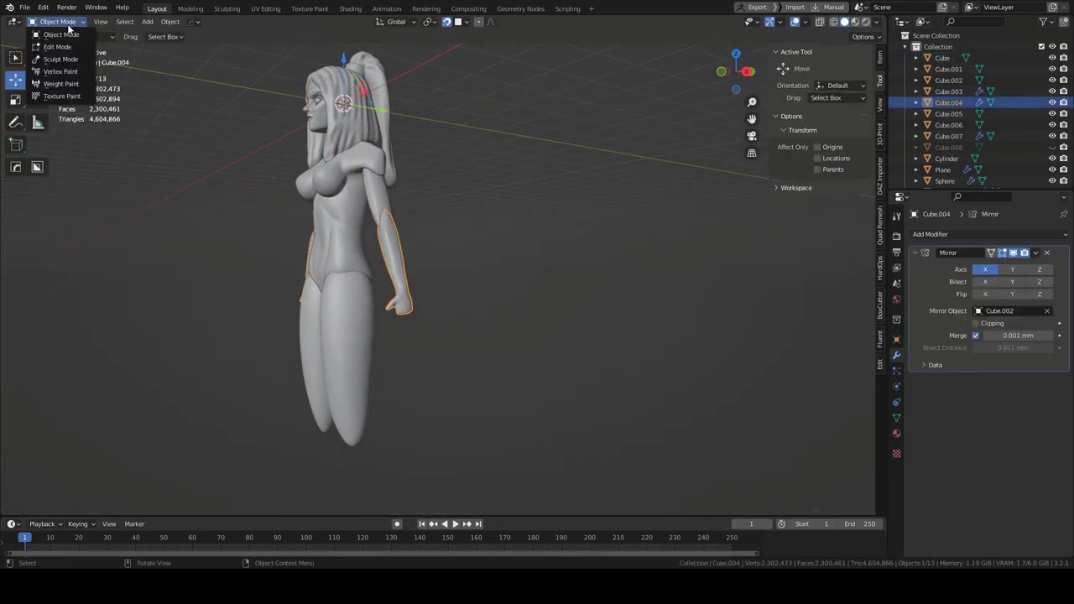
{"action": "left_click", "coordinate": [60, 58]}
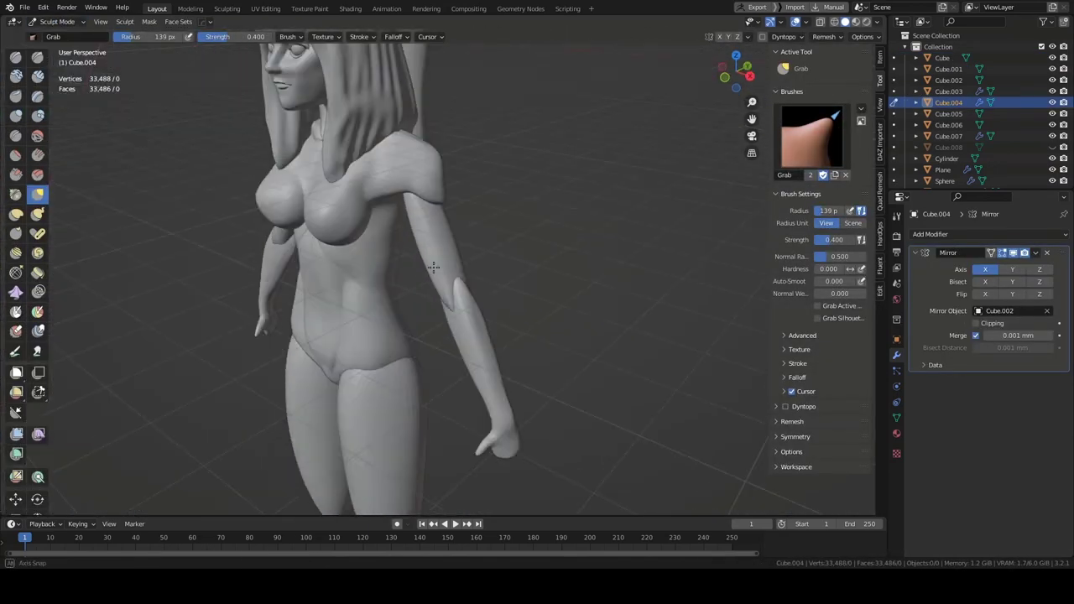
Step: Duplicate a sphere, squash it along Z into a slim finger shape, and apply its transforms
{"action": "key", "text": "shift+d"}
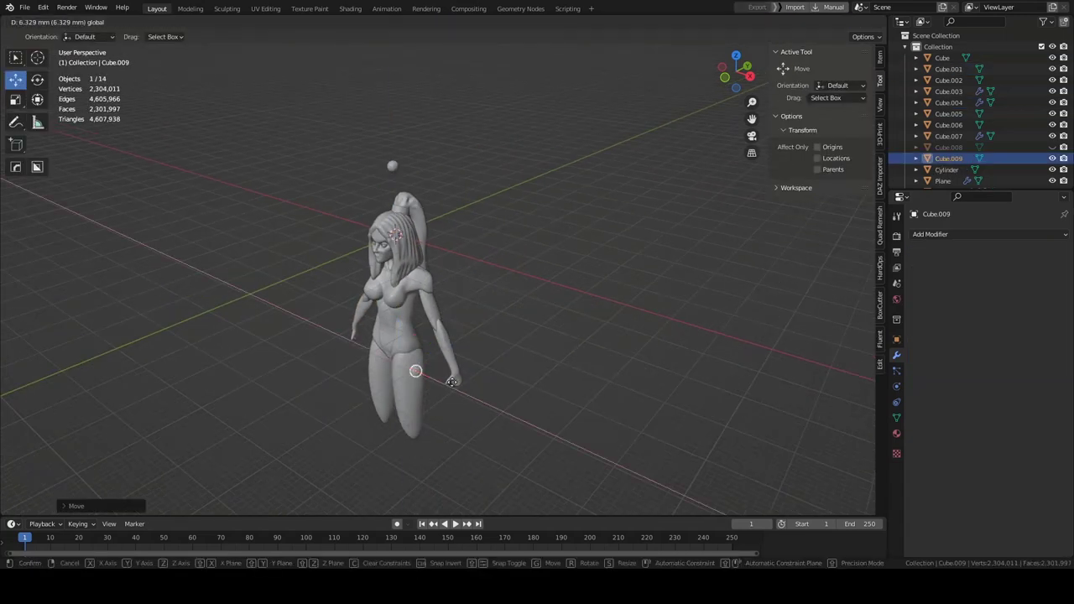
{"action": "key", "text": "KP_Decimal"}
{"action": "key", "text": "s"}
{"action": "key", "text": "shift+z"}
{"action": "key", "text": "Return"}
{"action": "middle_click_drag", "start_coordinate": [621, 307], "coordinate": [504, 277]}
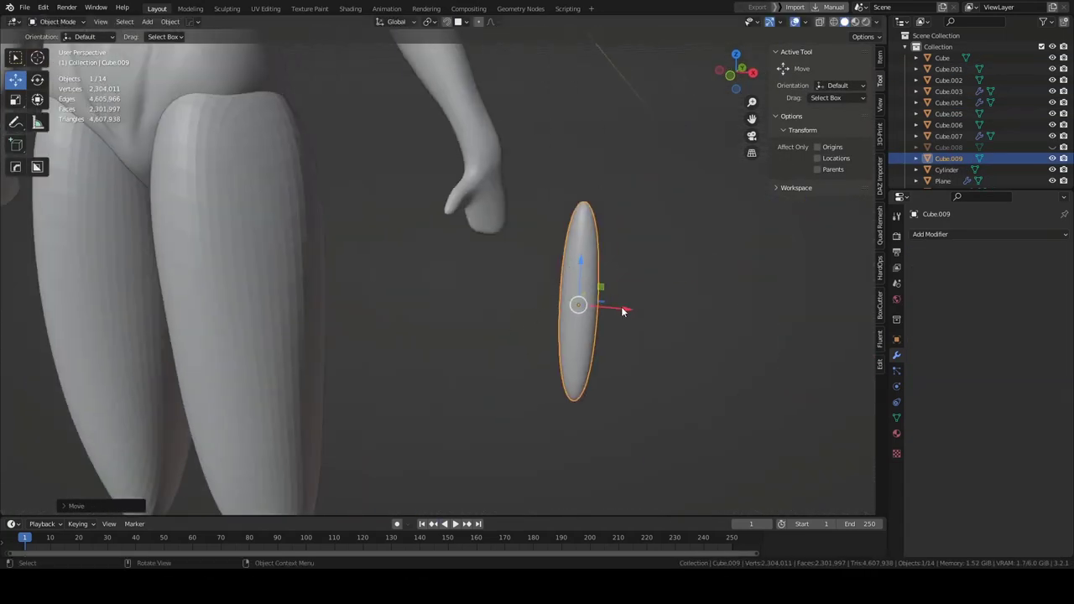
{"action": "scroll", "coordinate": [504, 277], "scroll_direction": "up", "scroll_amount": 3}
{"action": "key", "text": "ctrl+Tab"}
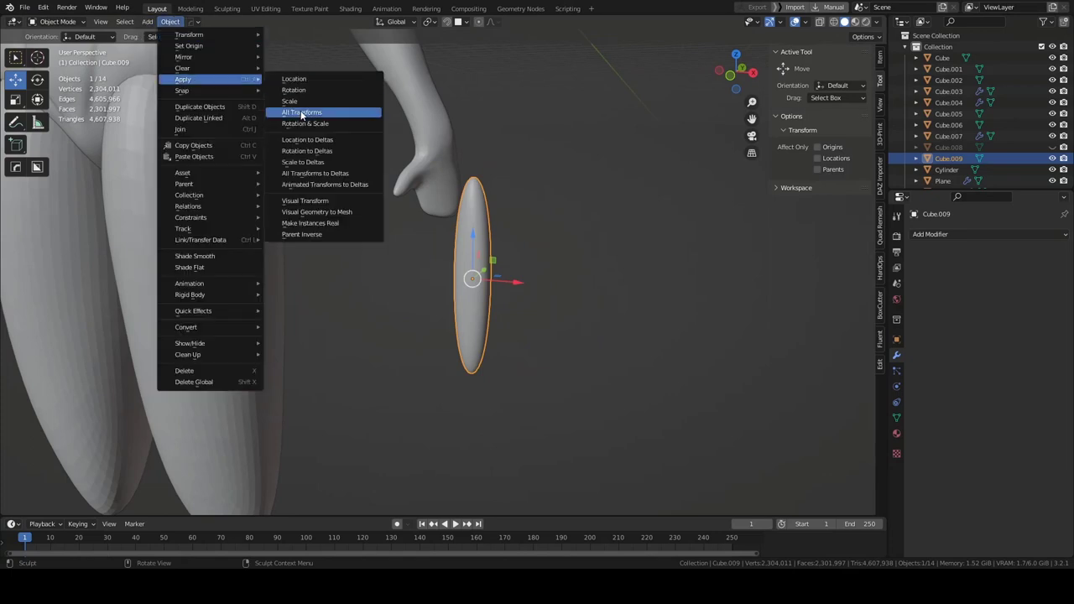
{"action": "scroll", "coordinate": [470, 276], "scroll_direction": "up", "scroll_amount": 4}
{"action": "mouse_move", "coordinate": [527, 276]}
{"action": "middle_mouse_down"}
{"action": "mouse_move", "coordinate": [359, 240]}
{"action": "mouse_move", "coordinate": [267, 240]}
{"action": "mouse_move", "coordinate": [367, 188]}
{"action": "mouse_move", "coordinate": [360, 149]}
{"action": "mouse_move", "coordinate": [223, 257]}
{"action": "mouse_move", "coordinate": [438, 231]}
{"action": "middle_mouse_up"}
{"action": "key", "text": "ctrl+Tab"}
Step: Move the first finger along Z to just below the hand and rotate it into place
{"action": "key", "text": "s"}
{"action": "left_click", "coordinate": [343, 266]}
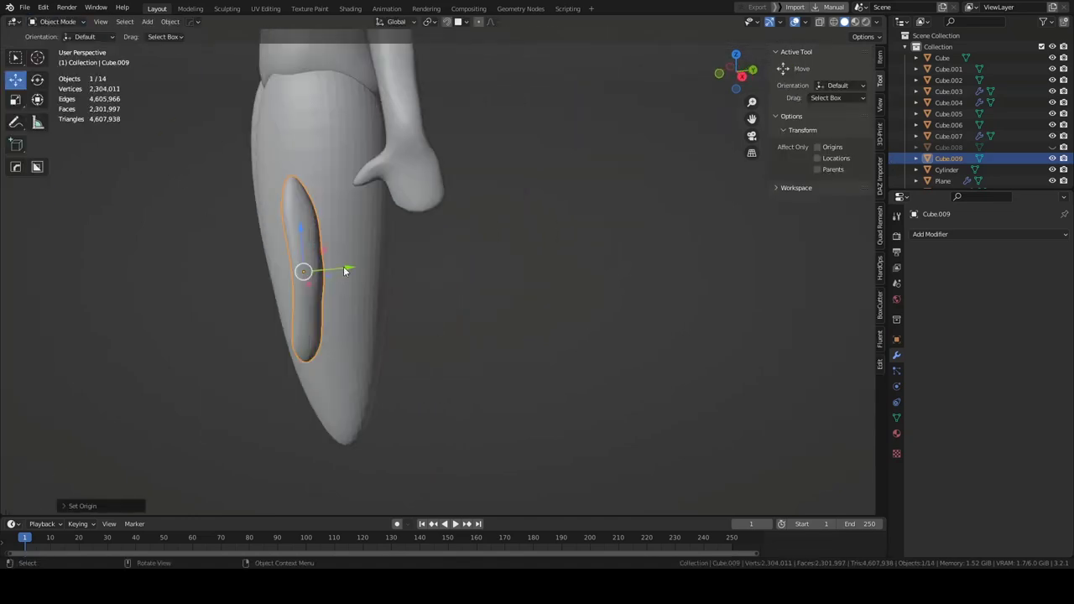
{"action": "mouse_move", "coordinate": [343, 266]}
{"action": "middle_mouse_down"}
{"action": "mouse_move", "coordinate": [675, 274]}
{"action": "mouse_move", "coordinate": [563, 288]}
{"action": "mouse_move", "coordinate": [558, 243]}
{"action": "mouse_move", "coordinate": [570, 274]}
{"action": "middle_mouse_up"}
{"action": "key", "text": "g"}
{"action": "key", "text": "z"}
{"action": "left_click", "coordinate": [563, 288]}
{"action": "key", "text": "shift+space"}
{"action": "key", "text": "r"}
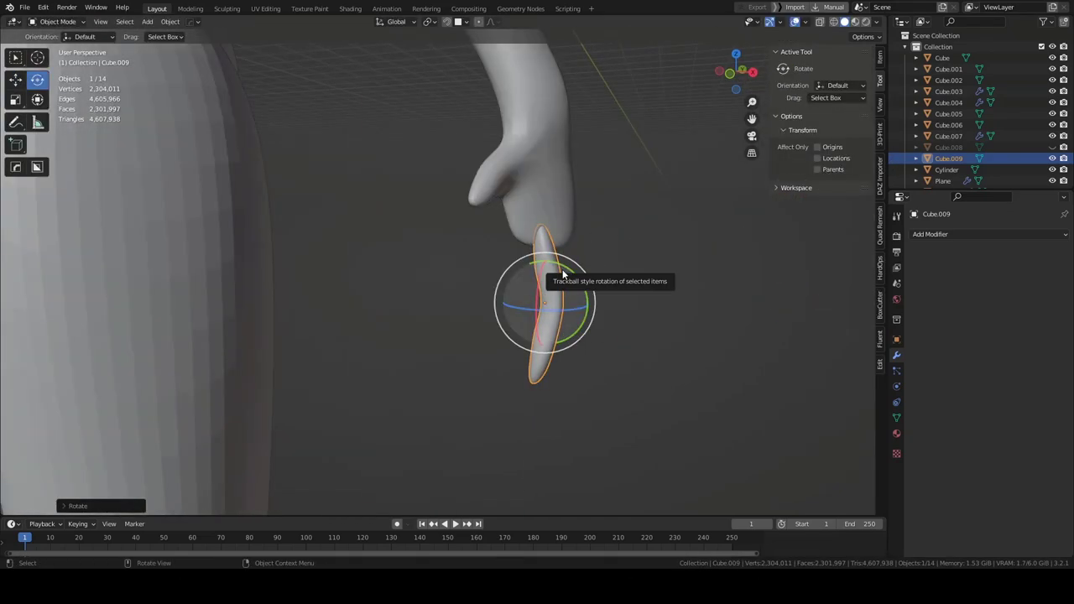
{"action": "middle_click_drag", "start_coordinate": [633, 200], "coordinate": [61, 29]}
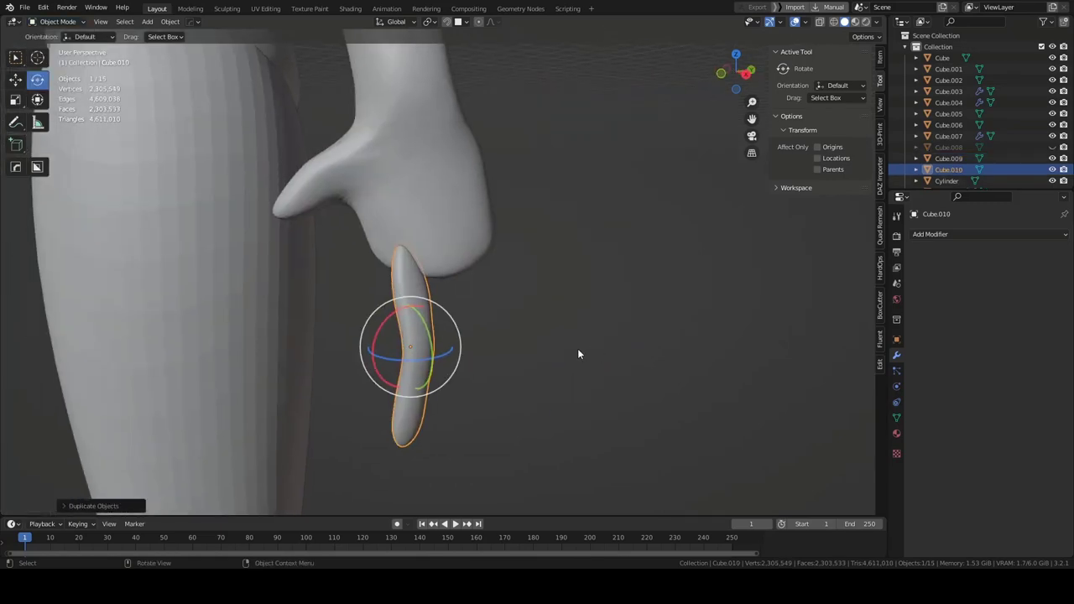
Step: Duplicate the finger into second and third copies set beside the first along X
{"action": "key", "text": "g"}
{"action": "key", "text": "x"}
{"action": "left_click", "coordinate": [455, 299]}
{"action": "scroll", "coordinate": [455, 300], "scroll_direction": "up", "scroll_amount": 3}
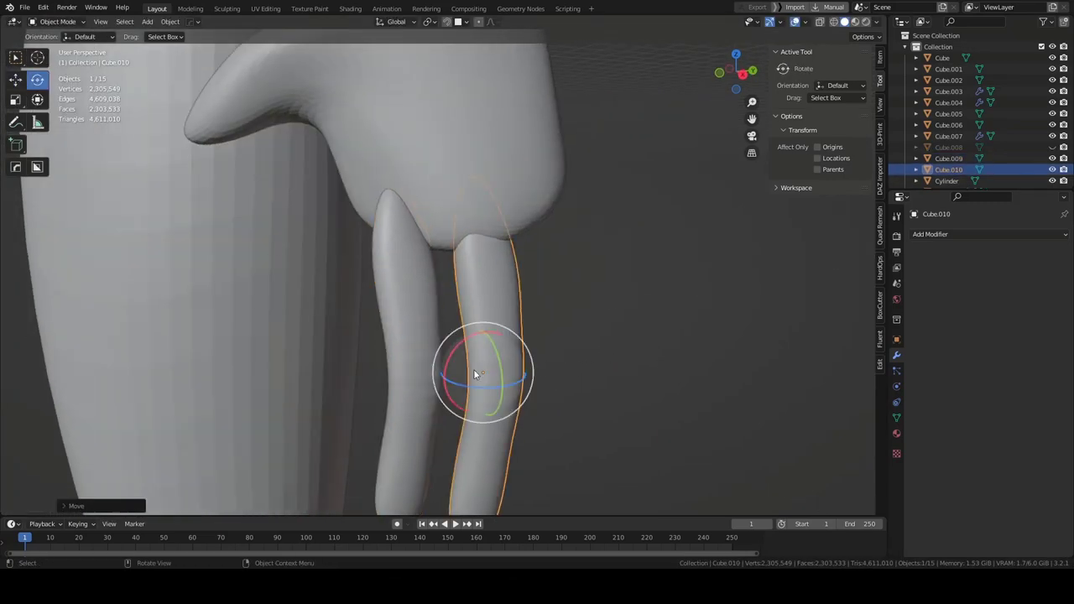
{"action": "left_click_drag", "start_coordinate": [475, 375], "coordinate": [496, 369]}
{"action": "middle_click_drag", "start_coordinate": [495, 369], "coordinate": [577, 365]}
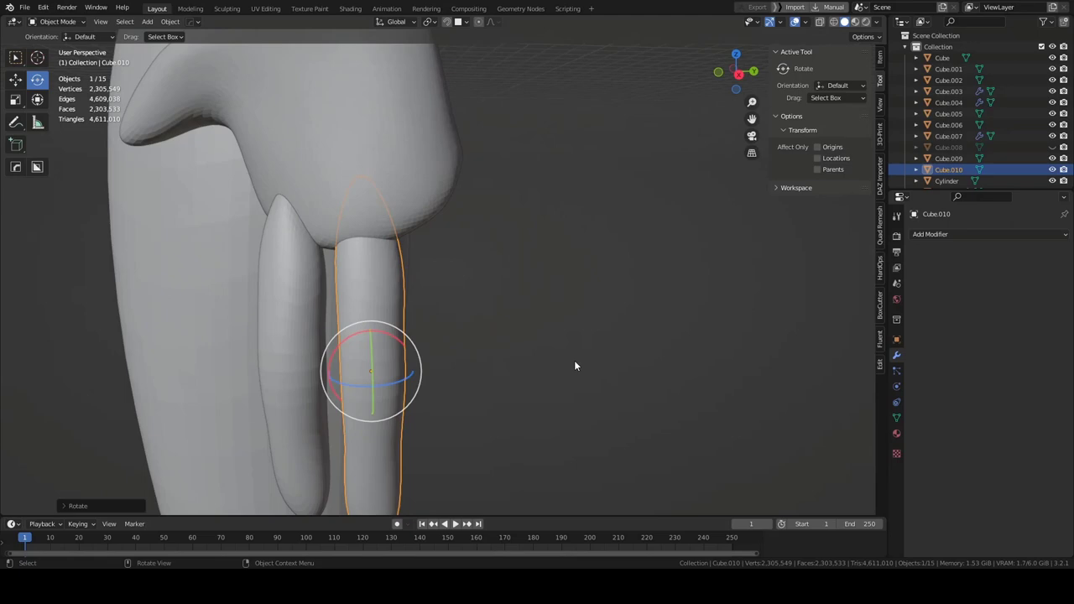
{"action": "key", "text": "shift+d"}
{"action": "right_click", "coordinate": [479, 350]}
{"action": "key", "text": "shift+d"}
{"action": "mouse_move", "coordinate": [479, 350]}
{"action": "middle_mouse_down"}
{"action": "mouse_move", "coordinate": [661, 347]}
{"action": "mouse_move", "coordinate": [286, 283]}
{"action": "middle_mouse_up"}
Step: Tilt the outer fourth finger outward, position it beside the others, then reselect the body mesh
{"action": "key", "text": "shift+space"}
{"action": "key", "text": "r"}
{"action": "left_click_drag", "start_coordinate": [434, 338], "coordinate": [470, 319]}
{"action": "key", "text": "shift+d"}
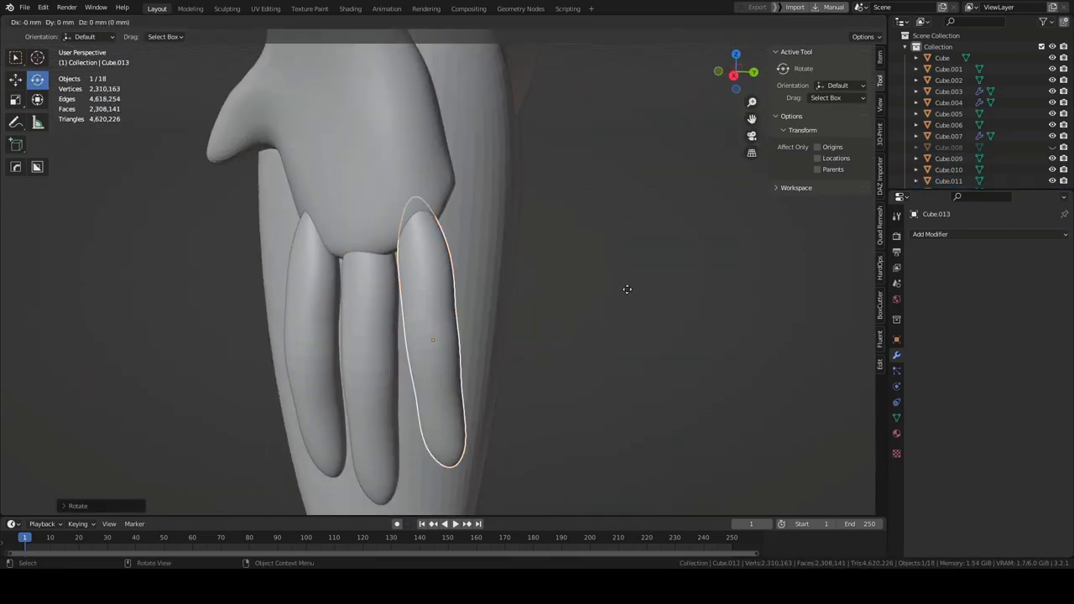
{"action": "key", "text": "r"}
{"action": "left_click", "coordinate": [521, 311]}
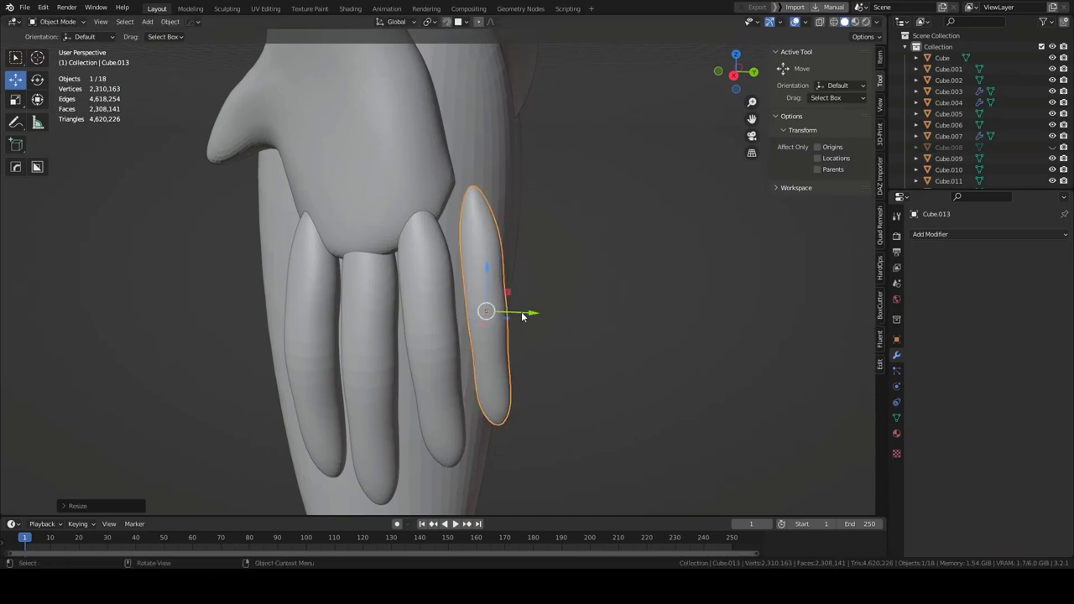
{"action": "left_click", "coordinate": [17, 82]}
{"action": "key", "text": "ctrl+z"}
{"action": "scroll", "coordinate": [314, 201], "scroll_direction": "down", "scroll_amount": 3}
{"action": "middle_click_drag", "start_coordinate": [315, 200], "coordinate": [328, 288]}
{"action": "mouse_move", "coordinate": [328, 288]}
{"action": "left_mouse_down"}
{"action": "mouse_move", "coordinate": [280, 262]}
{"action": "mouse_move", "coordinate": [235, 256]}
{"action": "left_mouse_up"}
{"action": "scroll", "coordinate": [593, 240], "scroll_direction": "down", "scroll_amount": 6}
{"action": "left_click", "coordinate": [453, 251]}
{"action": "scroll", "coordinate": [453, 252], "scroll_direction": "up", "scroll_amount": 6}
Step: Return to sculpting the body and orbit from the whole figure to a close view of the hand
{"action": "key", "text": "ctrl+Tab"}
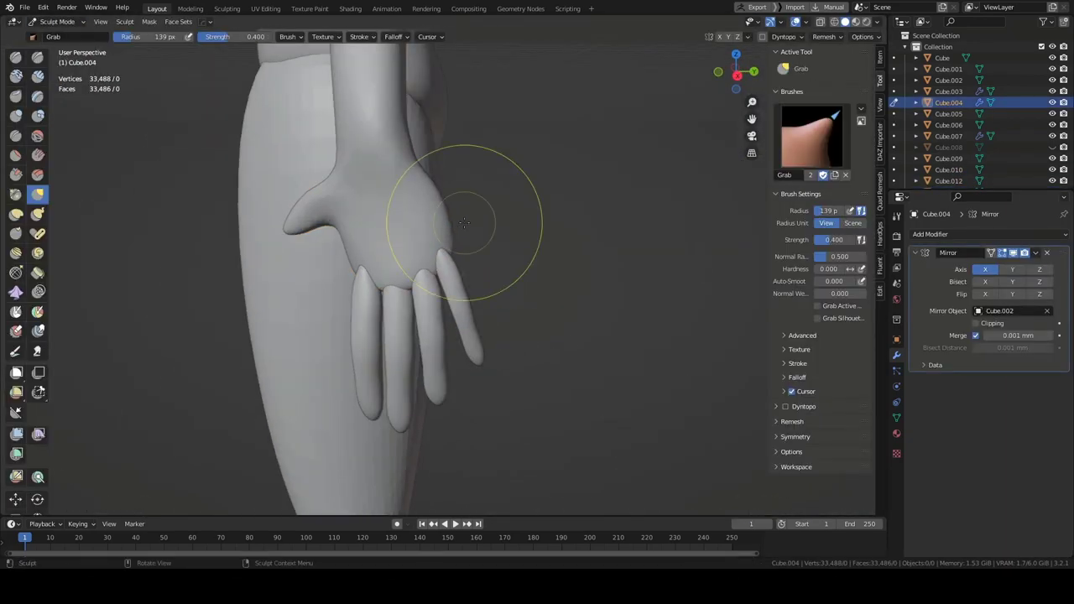
{"action": "key", "text": "ctrl+z"}
{"action": "middle_click_drag", "start_coordinate": [406, 342], "coordinate": [481, 330]}
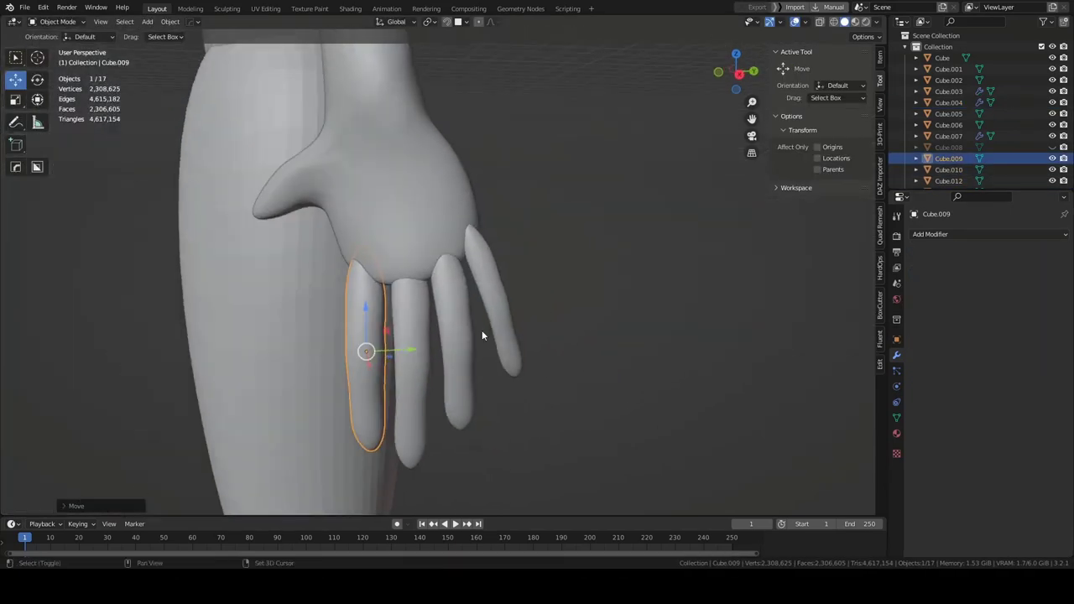
{"action": "key", "text": "ctrl+shift+z"}
{"action": "mouse_move", "coordinate": [401, 225]}
{"action": "middle_mouse_down"}
{"action": "mouse_move", "coordinate": [350, 257]}
{"action": "mouse_move", "coordinate": [645, 233]}
{"action": "middle_mouse_up"}
{"action": "mouse_move", "coordinate": [563, 260]}
{"action": "middle_mouse_down"}
{"action": "mouse_move", "coordinate": [515, 232]}
{"action": "mouse_move", "coordinate": [428, 383]}
{"action": "middle_mouse_up"}
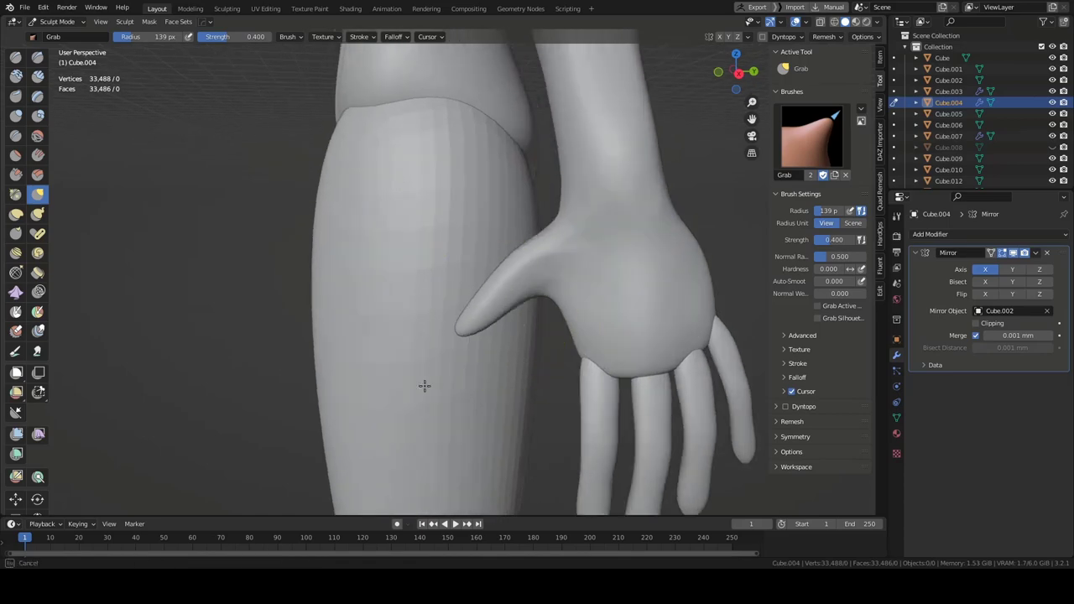
{"action": "scroll", "coordinate": [498, 294], "scroll_direction": "down", "scroll_amount": 5}
{"action": "middle_click_drag", "start_coordinate": [608, 320], "coordinate": [502, 335]}
{"action": "scroll", "coordinate": [501, 336], "scroll_direction": "up", "scroll_amount": 3}
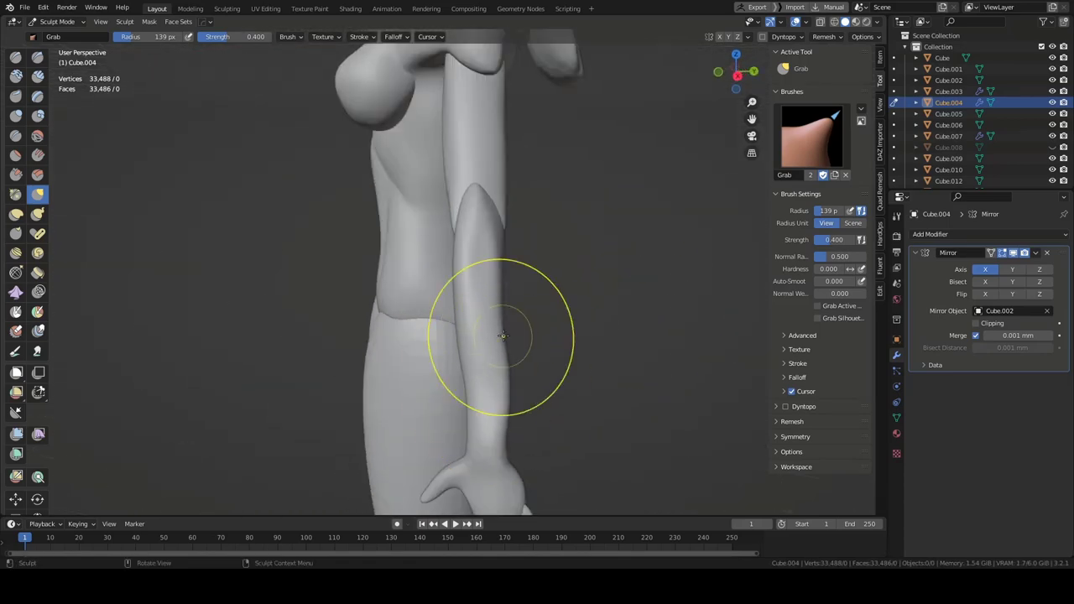
{"action": "middle_click_drag", "start_coordinate": [507, 277], "coordinate": [571, 285]}
{"action": "scroll", "coordinate": [571, 286], "scroll_direction": "down", "scroll_amount": 4}
{"action": "scroll", "coordinate": [504, 318], "scroll_direction": "up", "scroll_amount": 5}
{"action": "mouse_move", "coordinate": [504, 319]}
{"action": "middle_mouse_down"}
{"action": "mouse_move", "coordinate": [407, 347]}
{"action": "mouse_move", "coordinate": [2, 191]}
{"action": "middle_mouse_up"}
{"action": "scroll", "coordinate": [460, 248], "scroll_direction": "up", "scroll_amount": 2}
Step: Using the Crease brush, stroke twice down the abdomen's centre, then go back to the Grab brush
{"action": "key", "text": "i"}
{"action": "scroll", "coordinate": [504, 277], "scroll_direction": "down", "scroll_amount": 4}
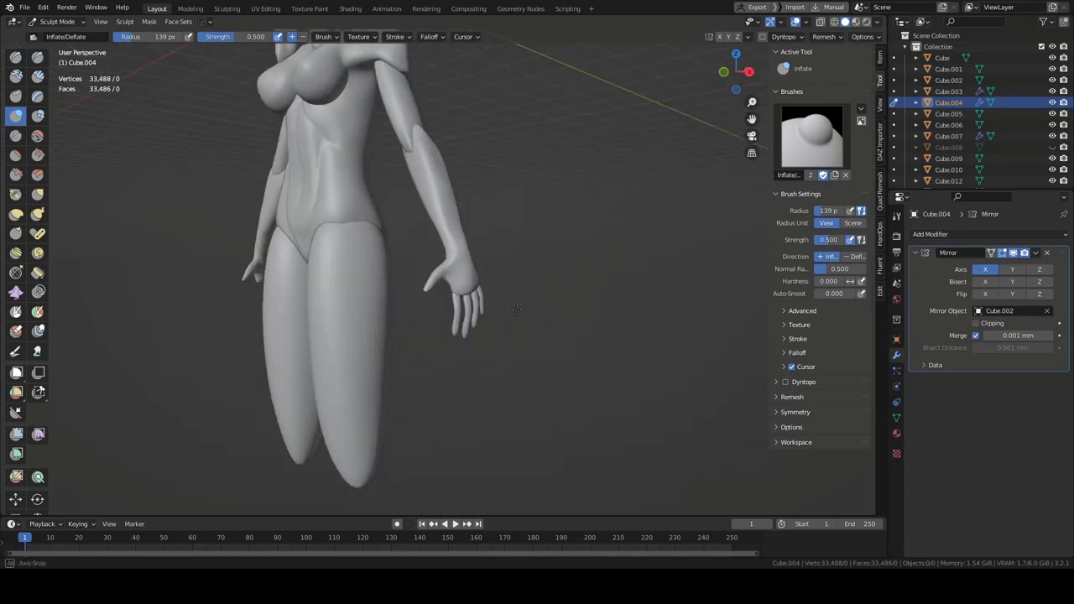
{"action": "scroll", "coordinate": [470, 277], "scroll_direction": "down", "scroll_amount": 3}
{"action": "scroll", "coordinate": [420, 294], "scroll_direction": "up", "scroll_amount": 6}
{"action": "key", "text": "alt+q"}
{"action": "key", "text": "shift+c"}
{"action": "scroll", "coordinate": [412, 159], "scroll_direction": "up", "scroll_amount": 2}
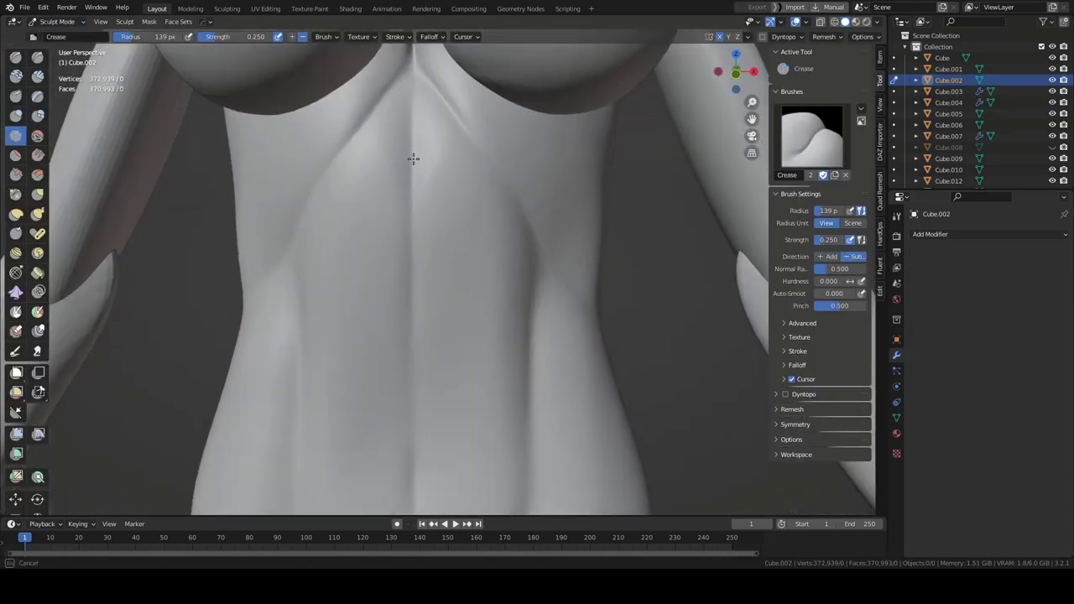
{"action": "left_click_drag", "start_coordinate": [410, 244], "coordinate": [410, 292]}
{"action": "scroll", "coordinate": [408, 288], "scroll_direction": "up", "scroll_amount": 2}
{"action": "left_click_drag", "start_coordinate": [408, 218], "coordinate": [411, 461]}
{"action": "scroll", "coordinate": [412, 199], "scroll_direction": "down", "scroll_amount": 2}
{"action": "mouse_move", "coordinate": [411, 199]}
{"action": "middle_mouse_down"}
{"action": "mouse_move", "coordinate": [515, 180]}
{"action": "mouse_move", "coordinate": [384, 260]}
{"action": "mouse_move", "coordinate": [460, 247]}
{"action": "middle_mouse_up"}
{"action": "key", "text": "g"}
{"action": "right_click", "coordinate": [109, 223]}
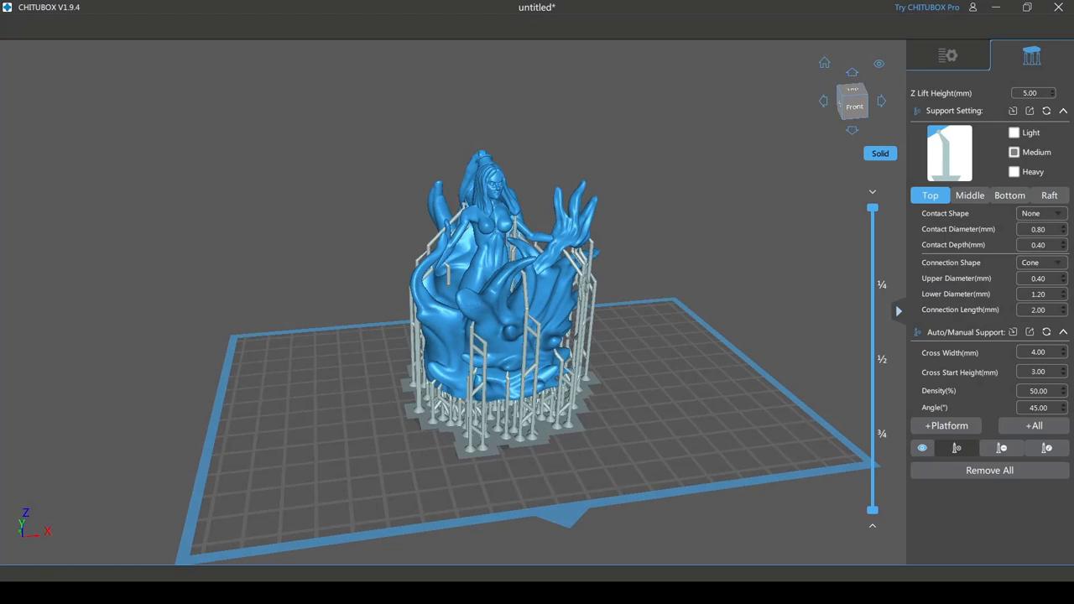
Step: Turn the view to inspect the generated support pillars under the figure and base
{"action": "mouse_move", "coordinate": [774, 128]}
{"action": "left_mouse_down"}
{"action": "mouse_move", "coordinate": [739, 129]}
{"action": "mouse_move", "coordinate": [786, 125]}
{"action": "mouse_move", "coordinate": [571, 135]}
{"action": "mouse_move", "coordinate": [835, 131]}
{"action": "left_mouse_up"}
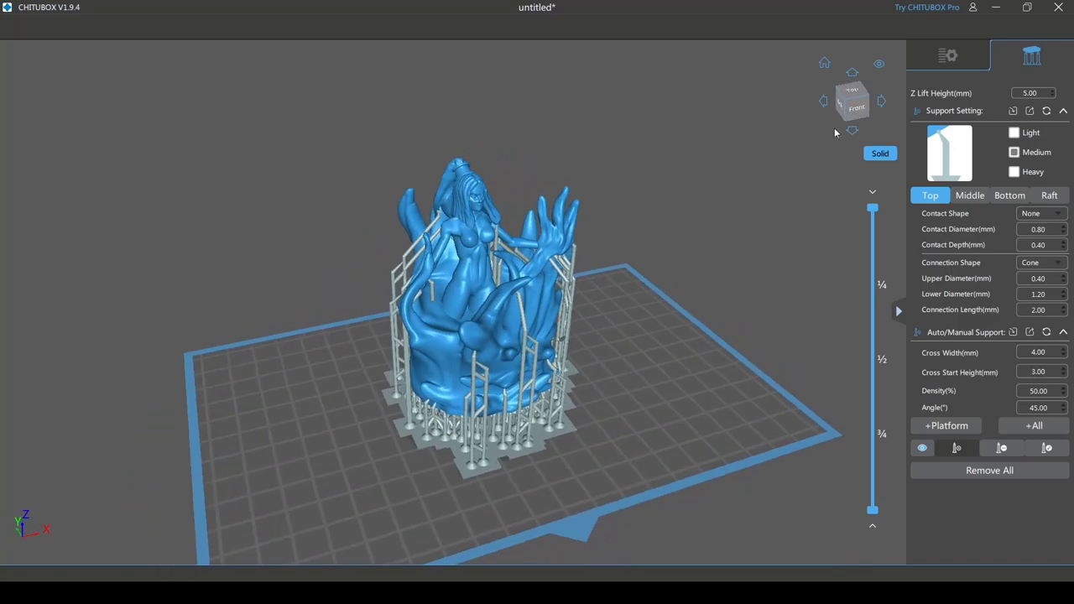
{"action": "left_click", "coordinate": [955, 63]}
Step: Slice the supported model with 60 s bottom exposure (about 7h20m45s) and save the print file
{"action": "left_click", "coordinate": [996, 392]}
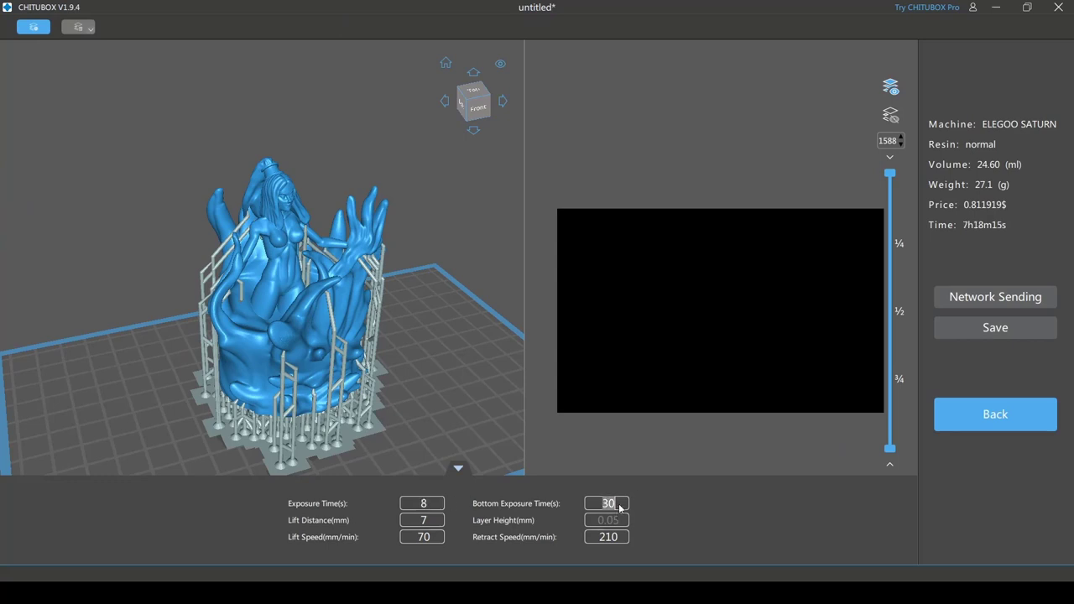
{"action": "type", "text": "60"}
{"action": "left_click", "coordinate": [1001, 335]}
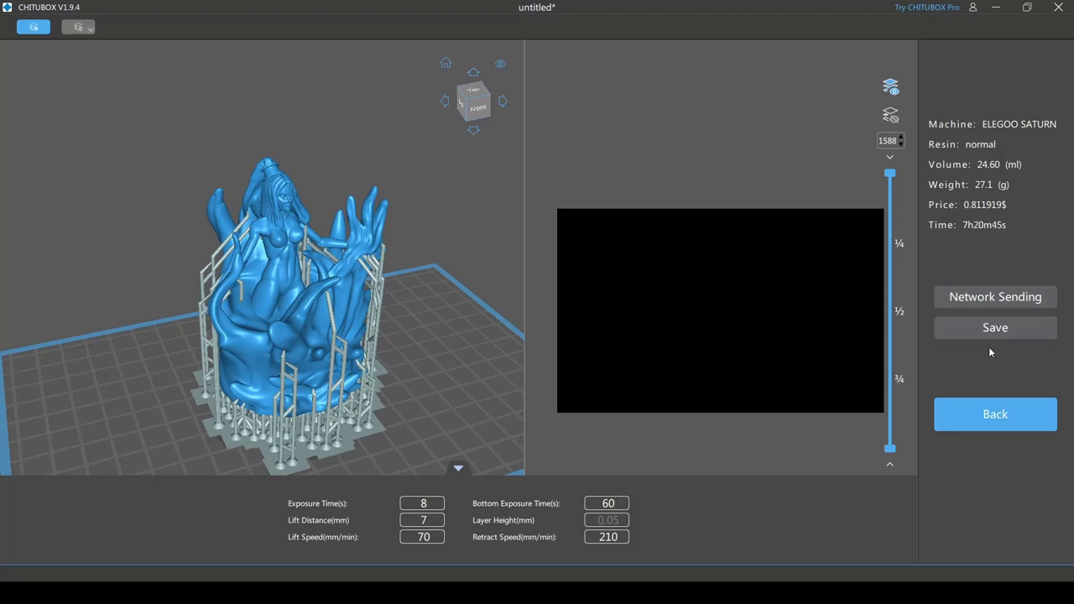